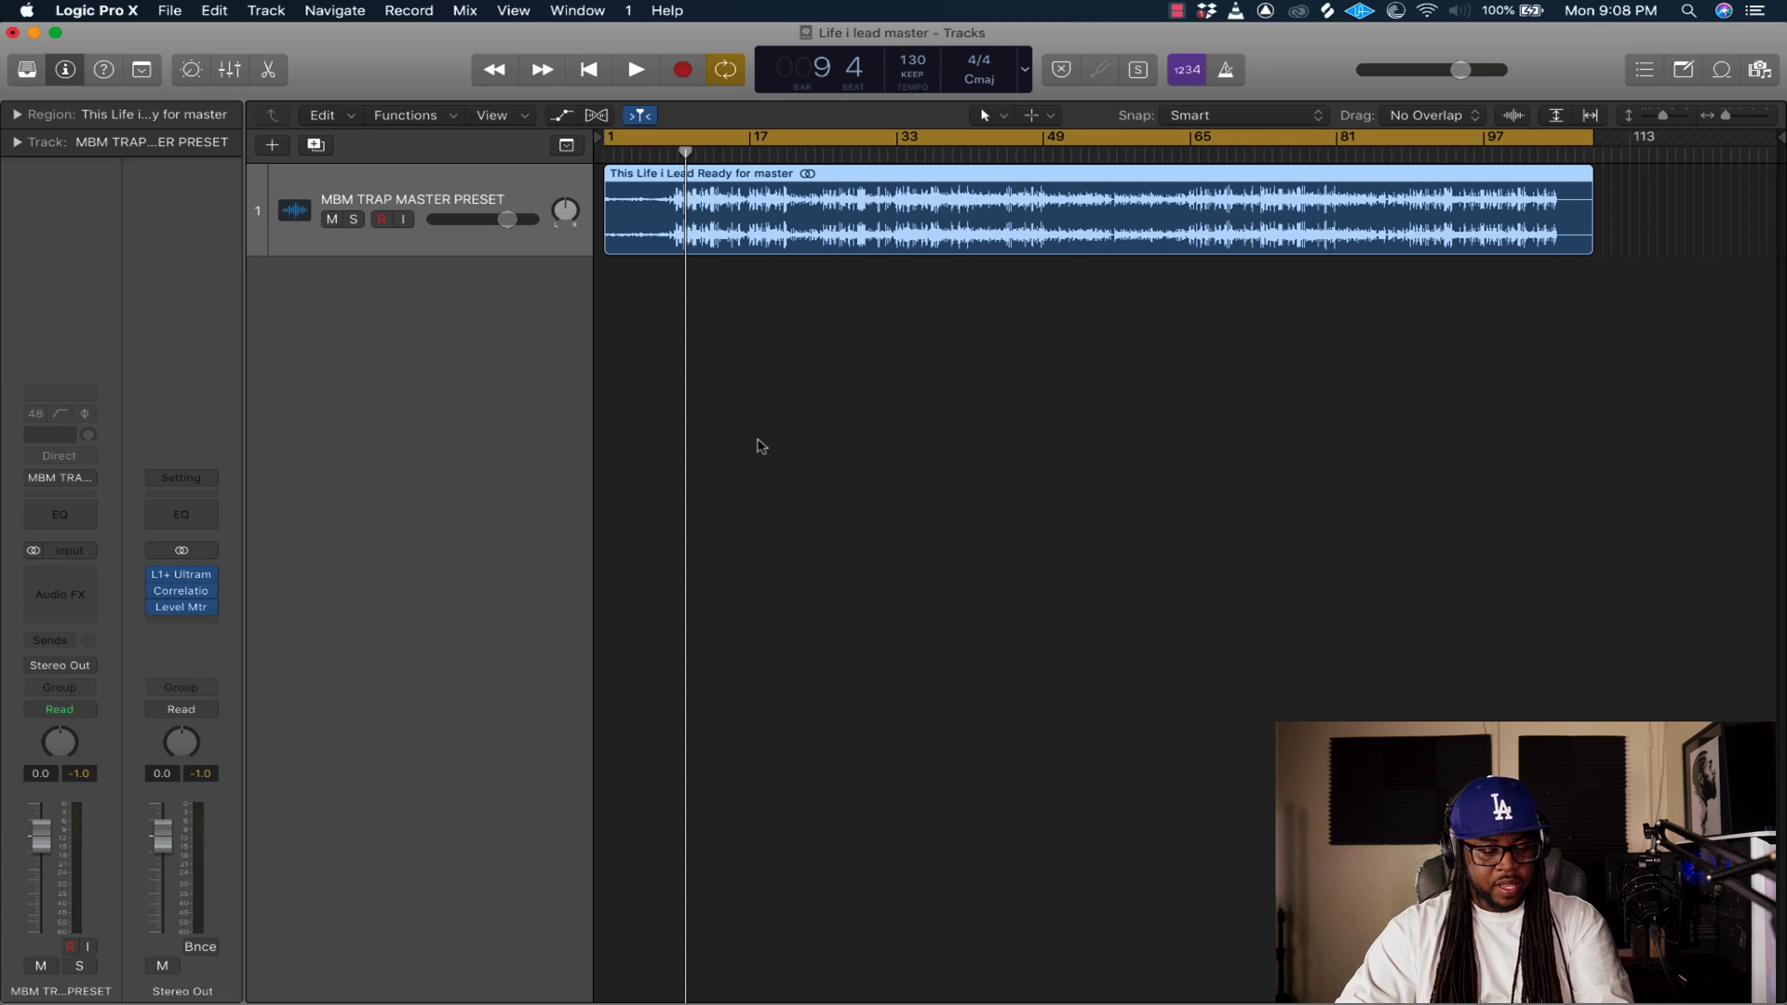
Review the L1+ Ultramaximizer settings on the Stereo Out channel, including its domain options, and close the plug-in window.
mouse_move(195, 598)
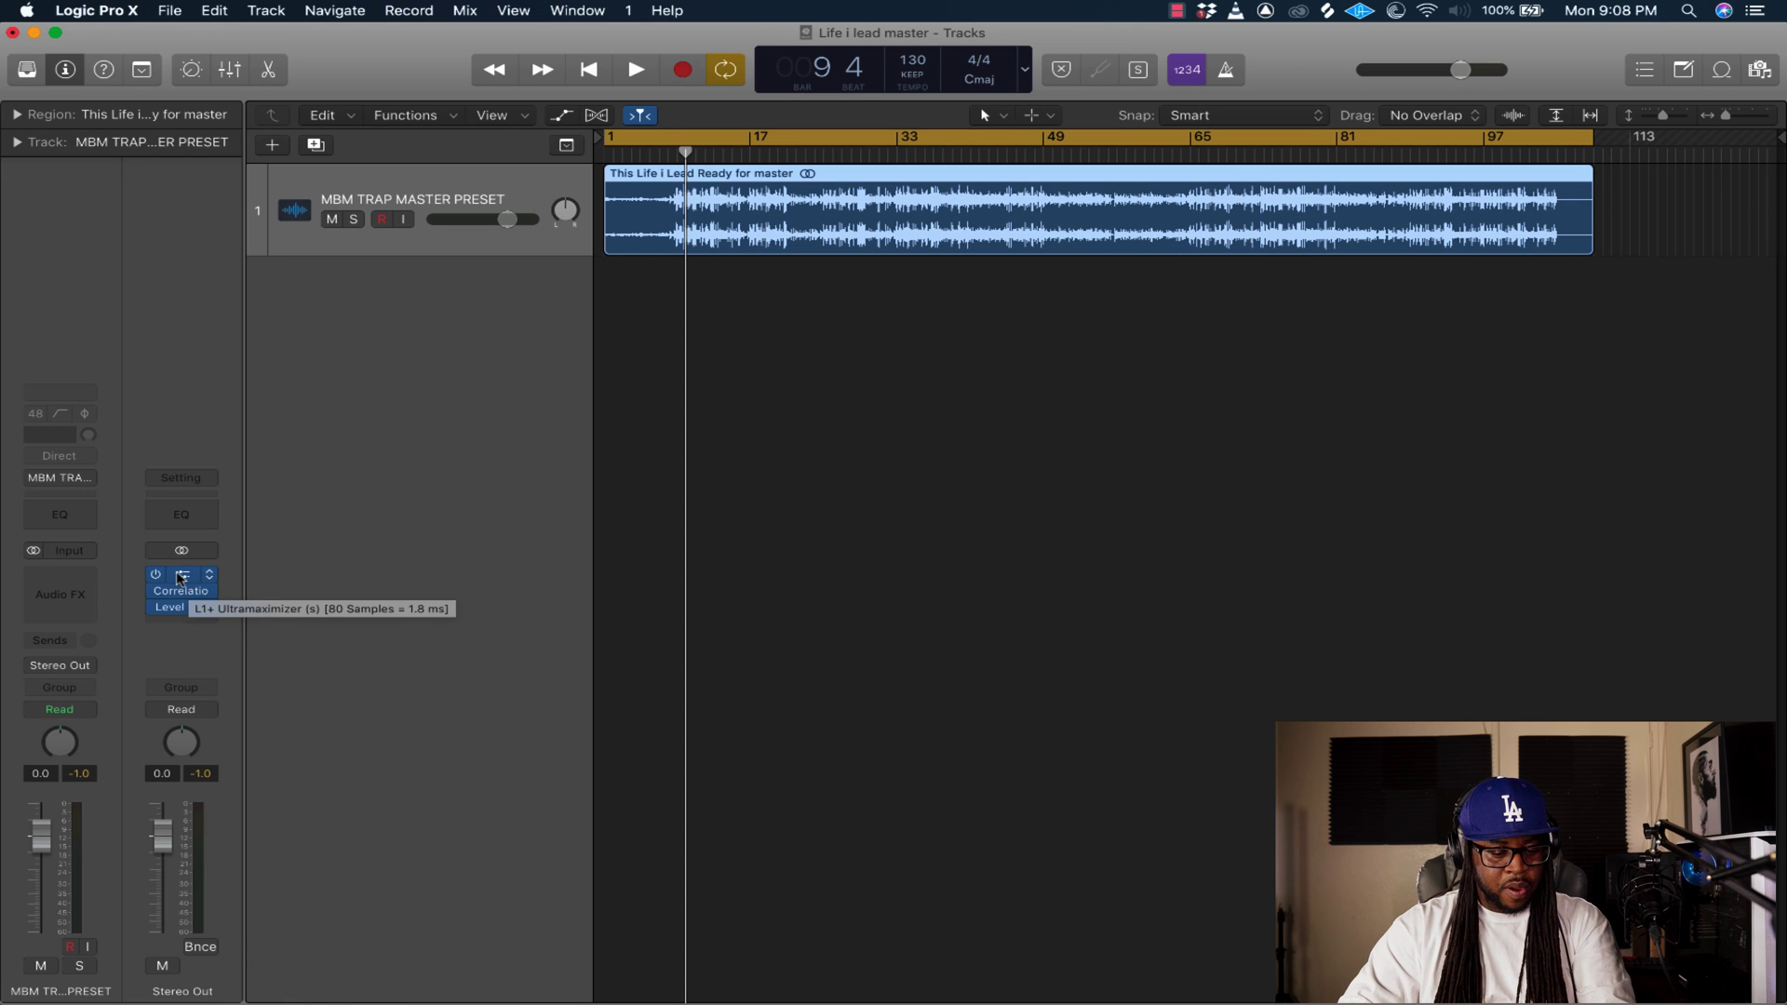
left_click(180, 578)
left_click_drag(1464, 398, 598, 147)
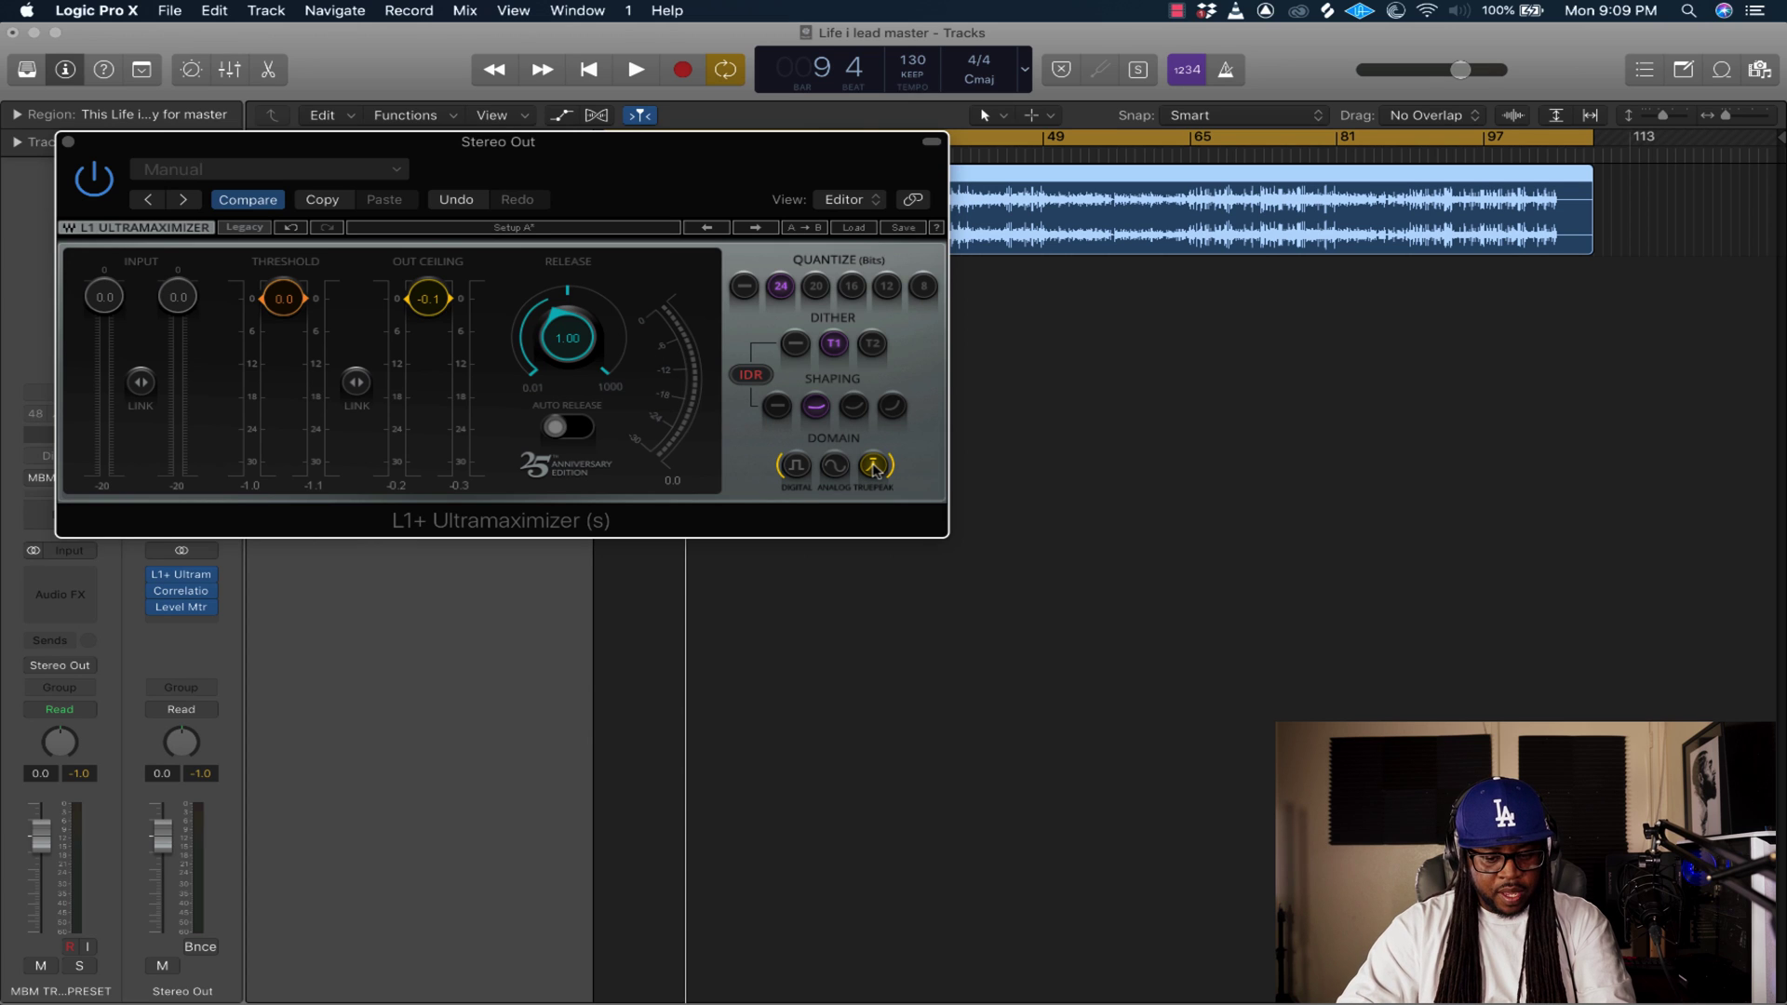
left_click(69, 143)
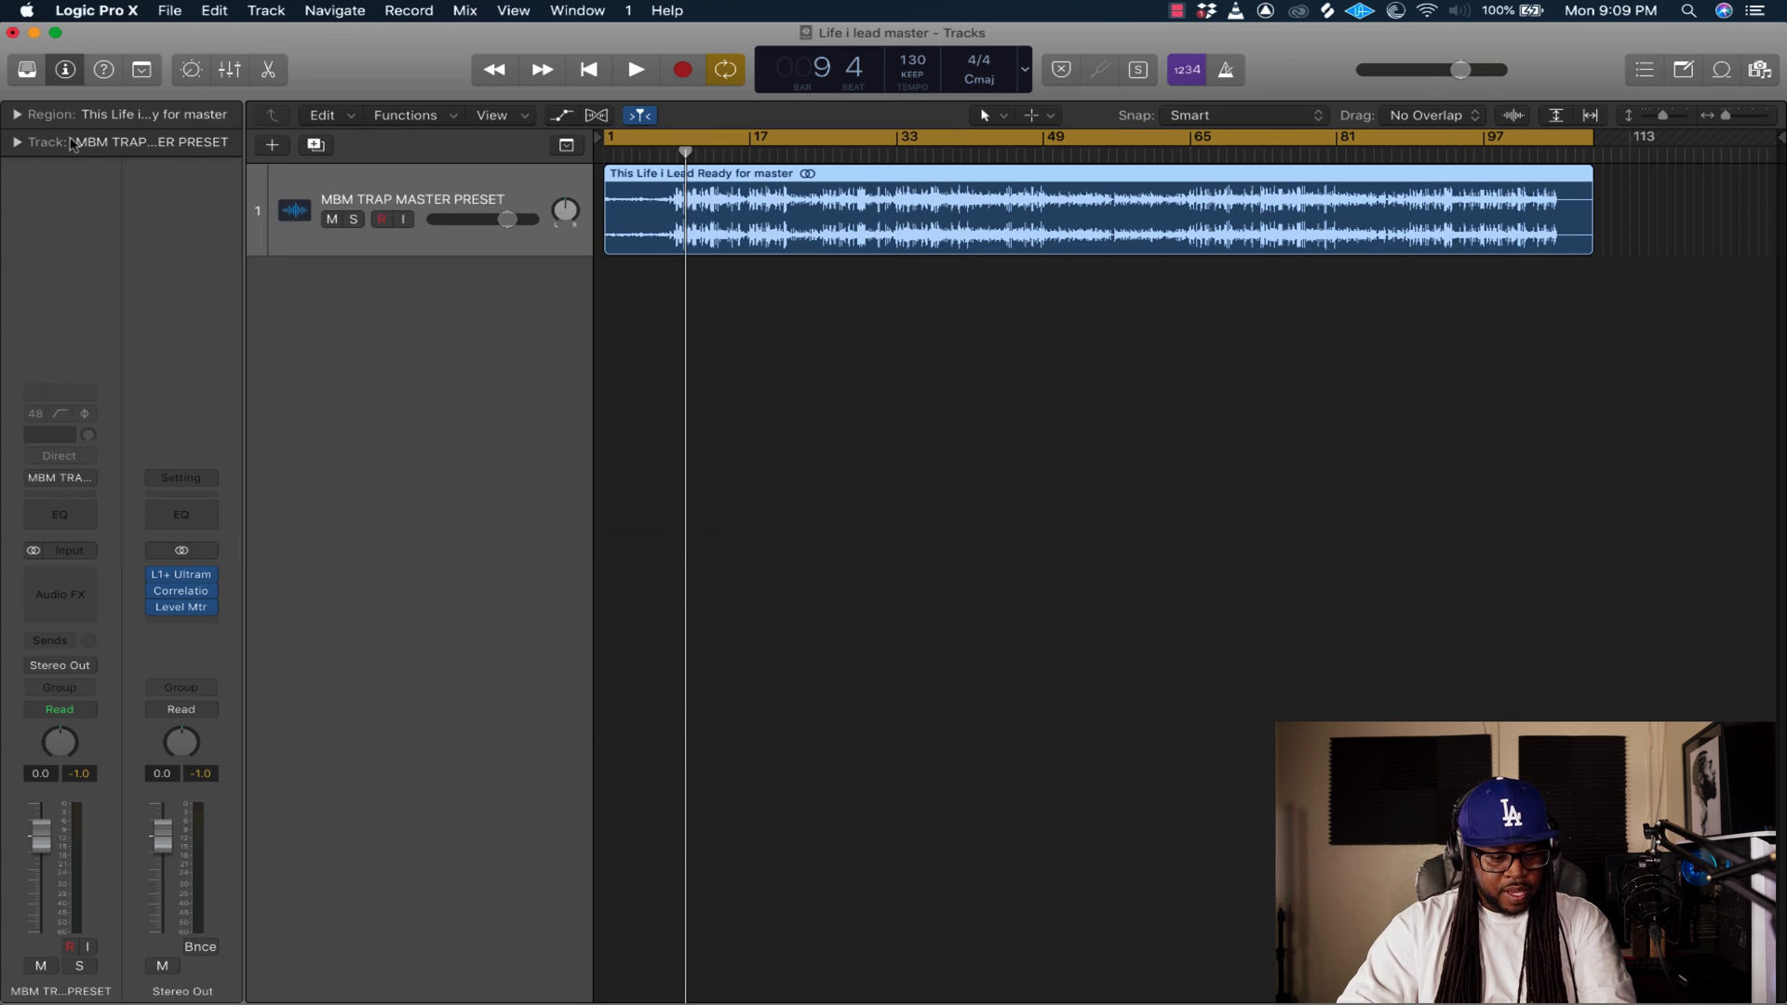
Look at the Correlation Meter on the Stereo Out channel and close its window.
left_click(183, 595)
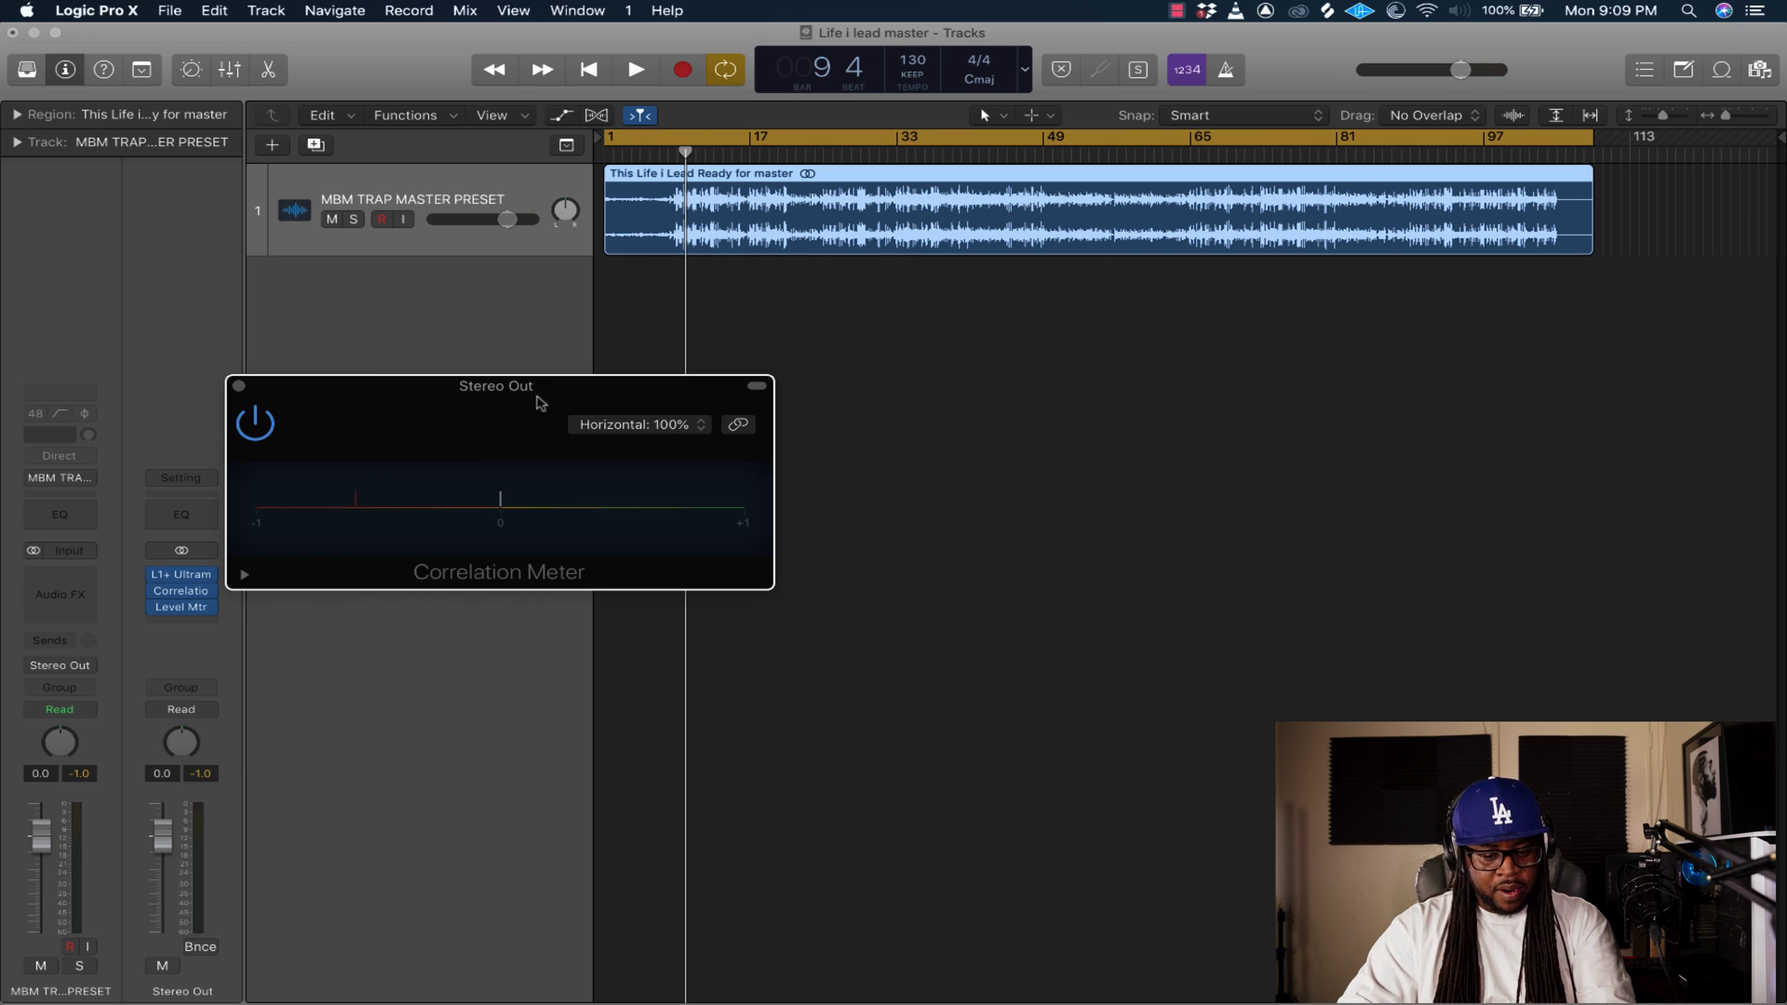
left_click_drag(570, 389, 966, 339)
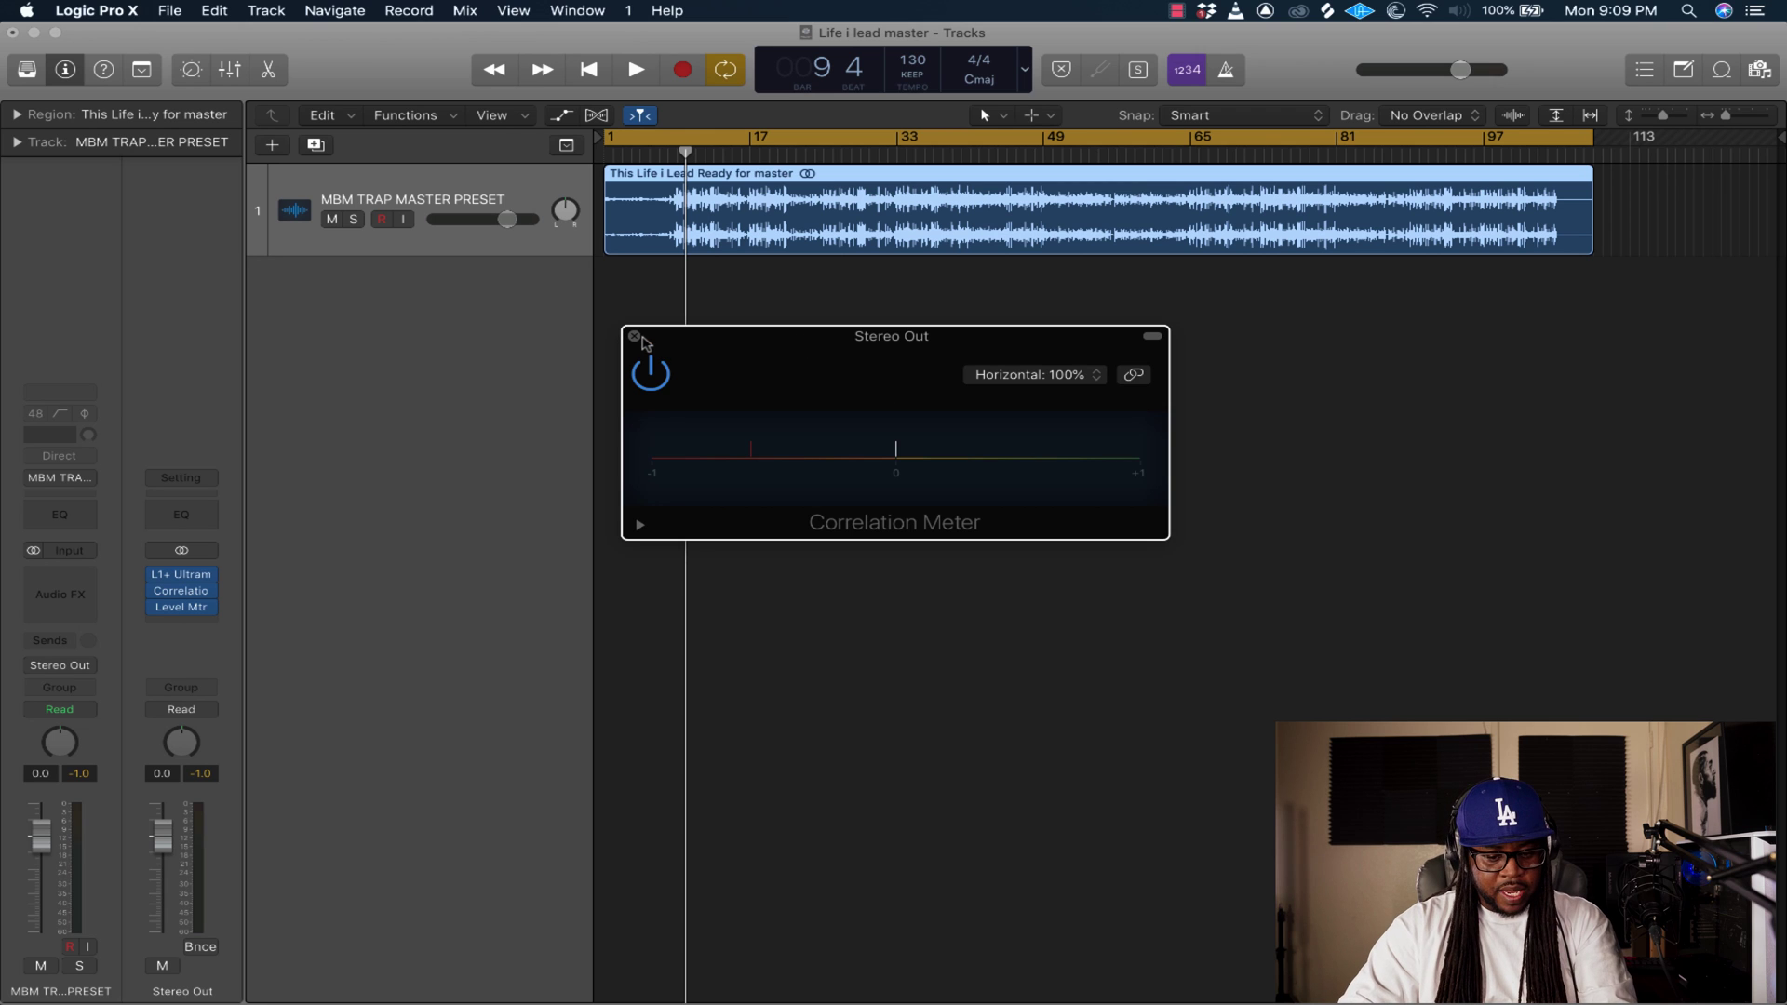
left_click(634, 339)
Play the song briefly while checking peak and RMS levels in the Stereo Out Level Meter, then close the meter.
mouse_move(179, 598)
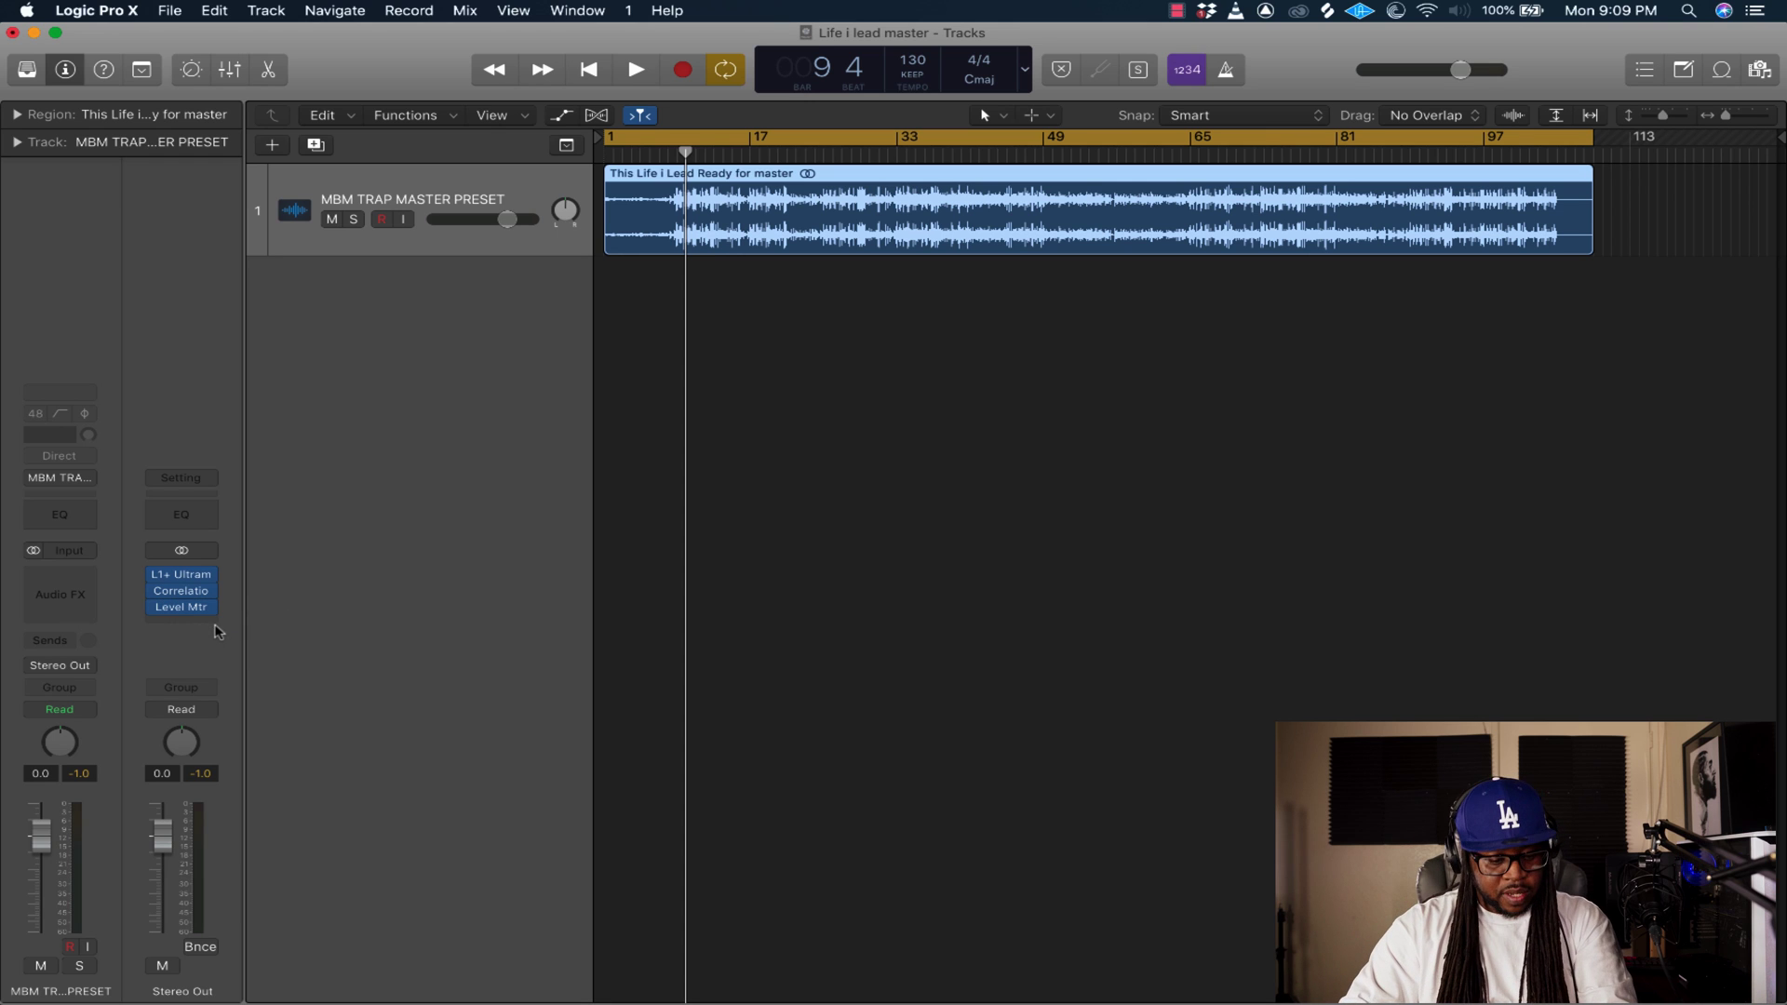
left_click(181, 606)
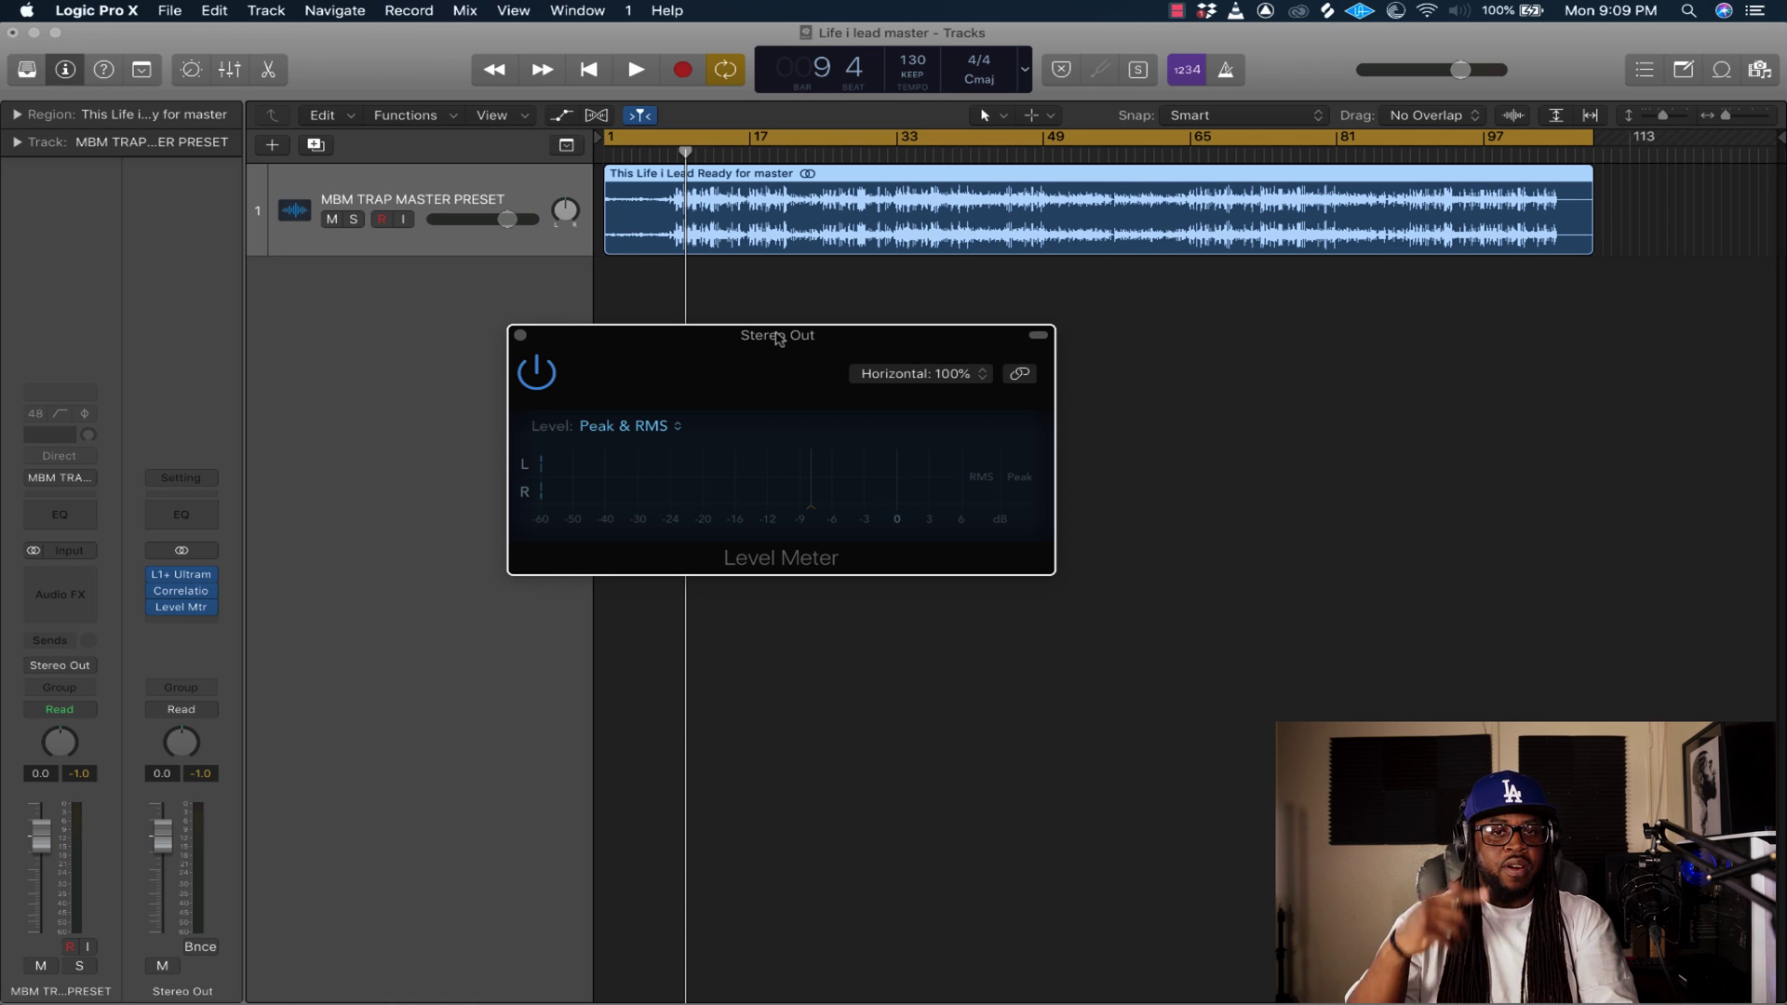
left_click_drag(761, 338, 918, 351)
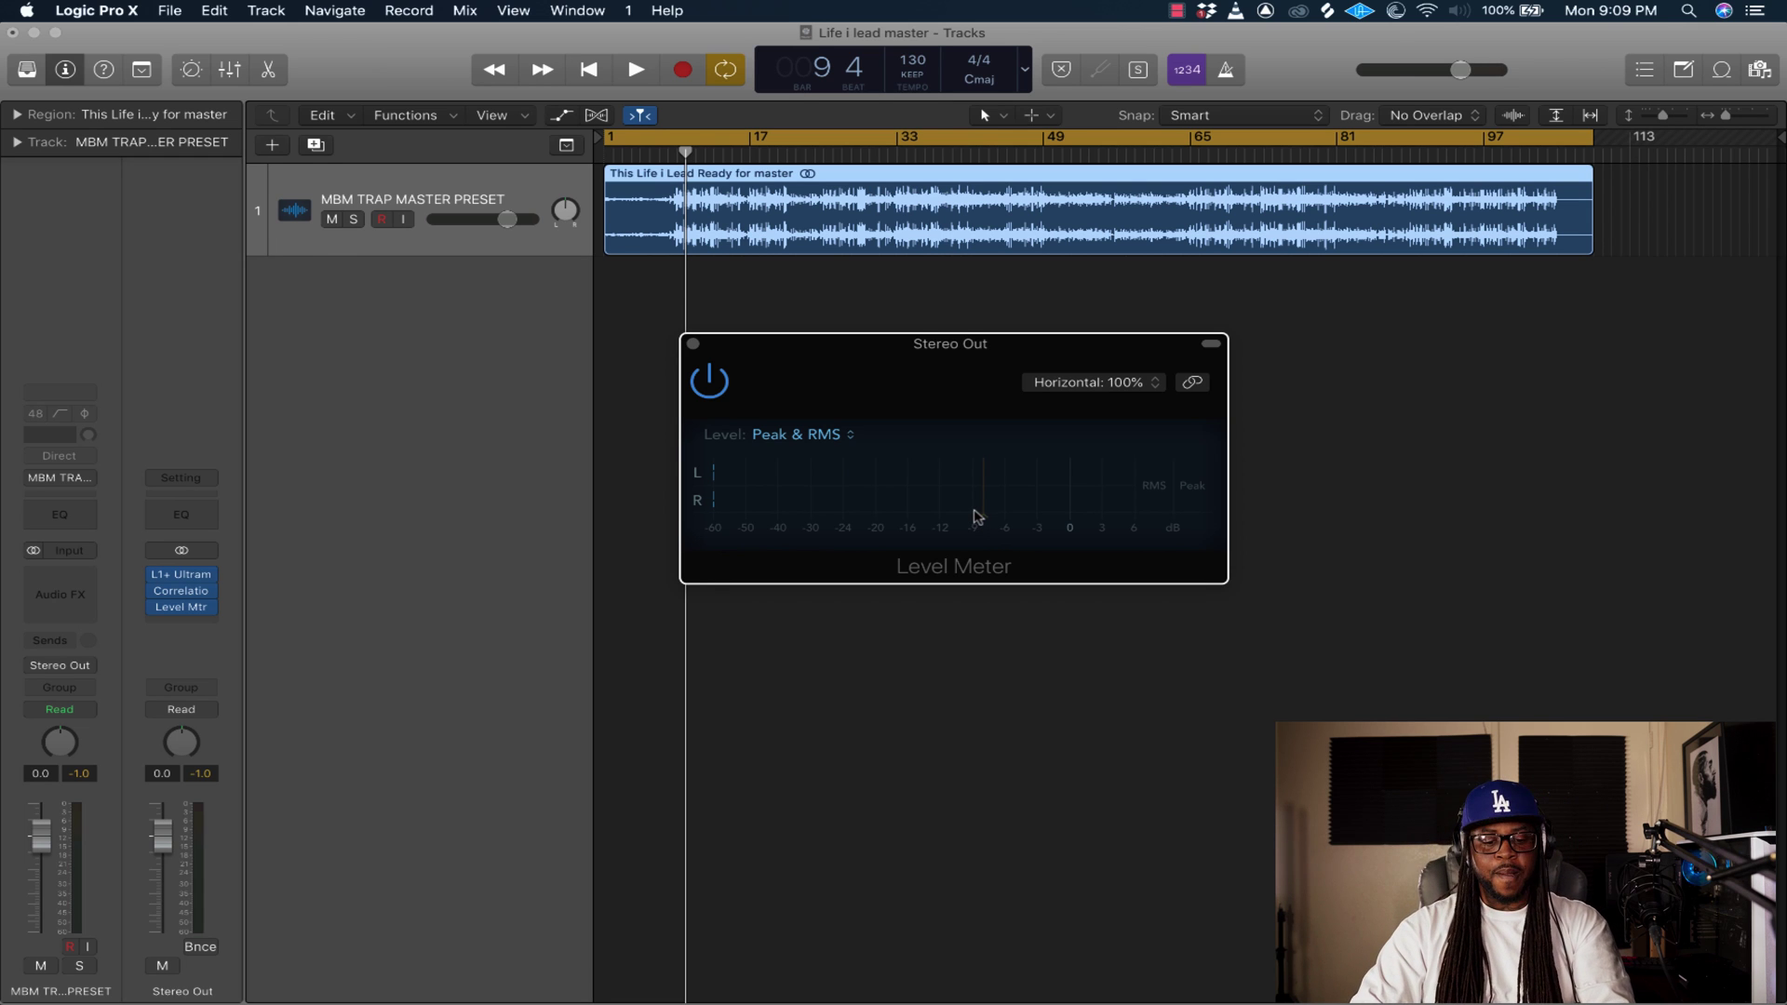
key("space")
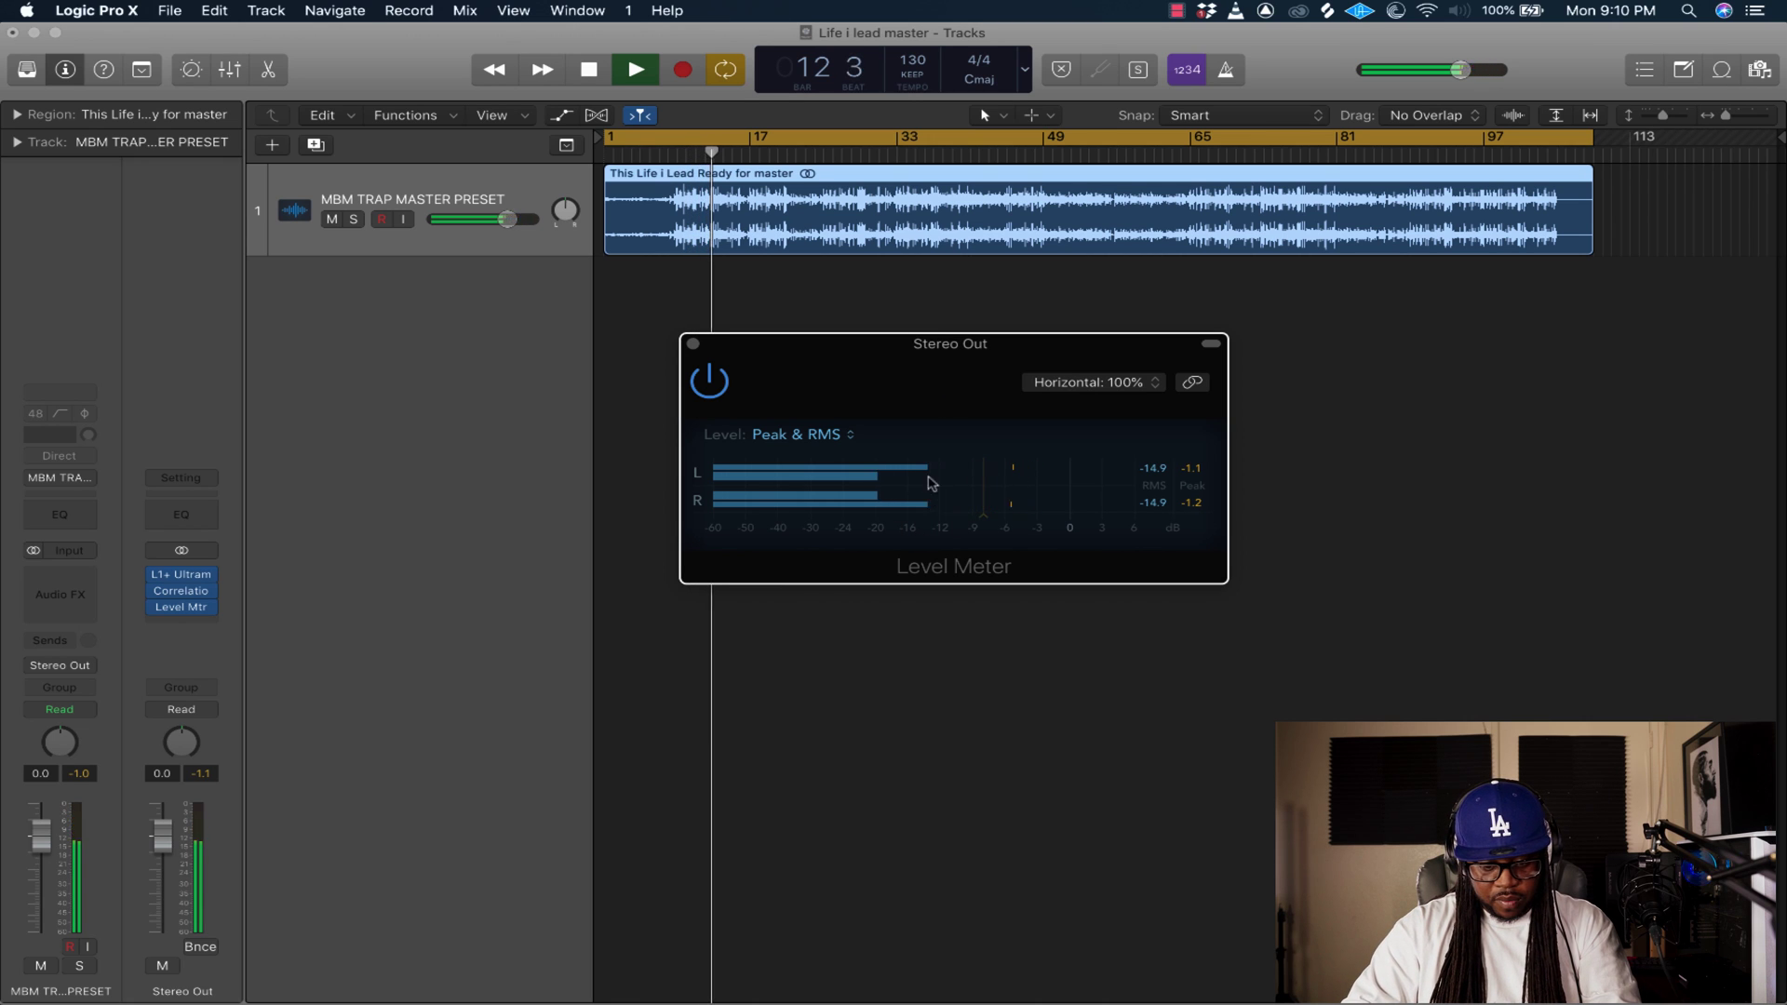
key("space")
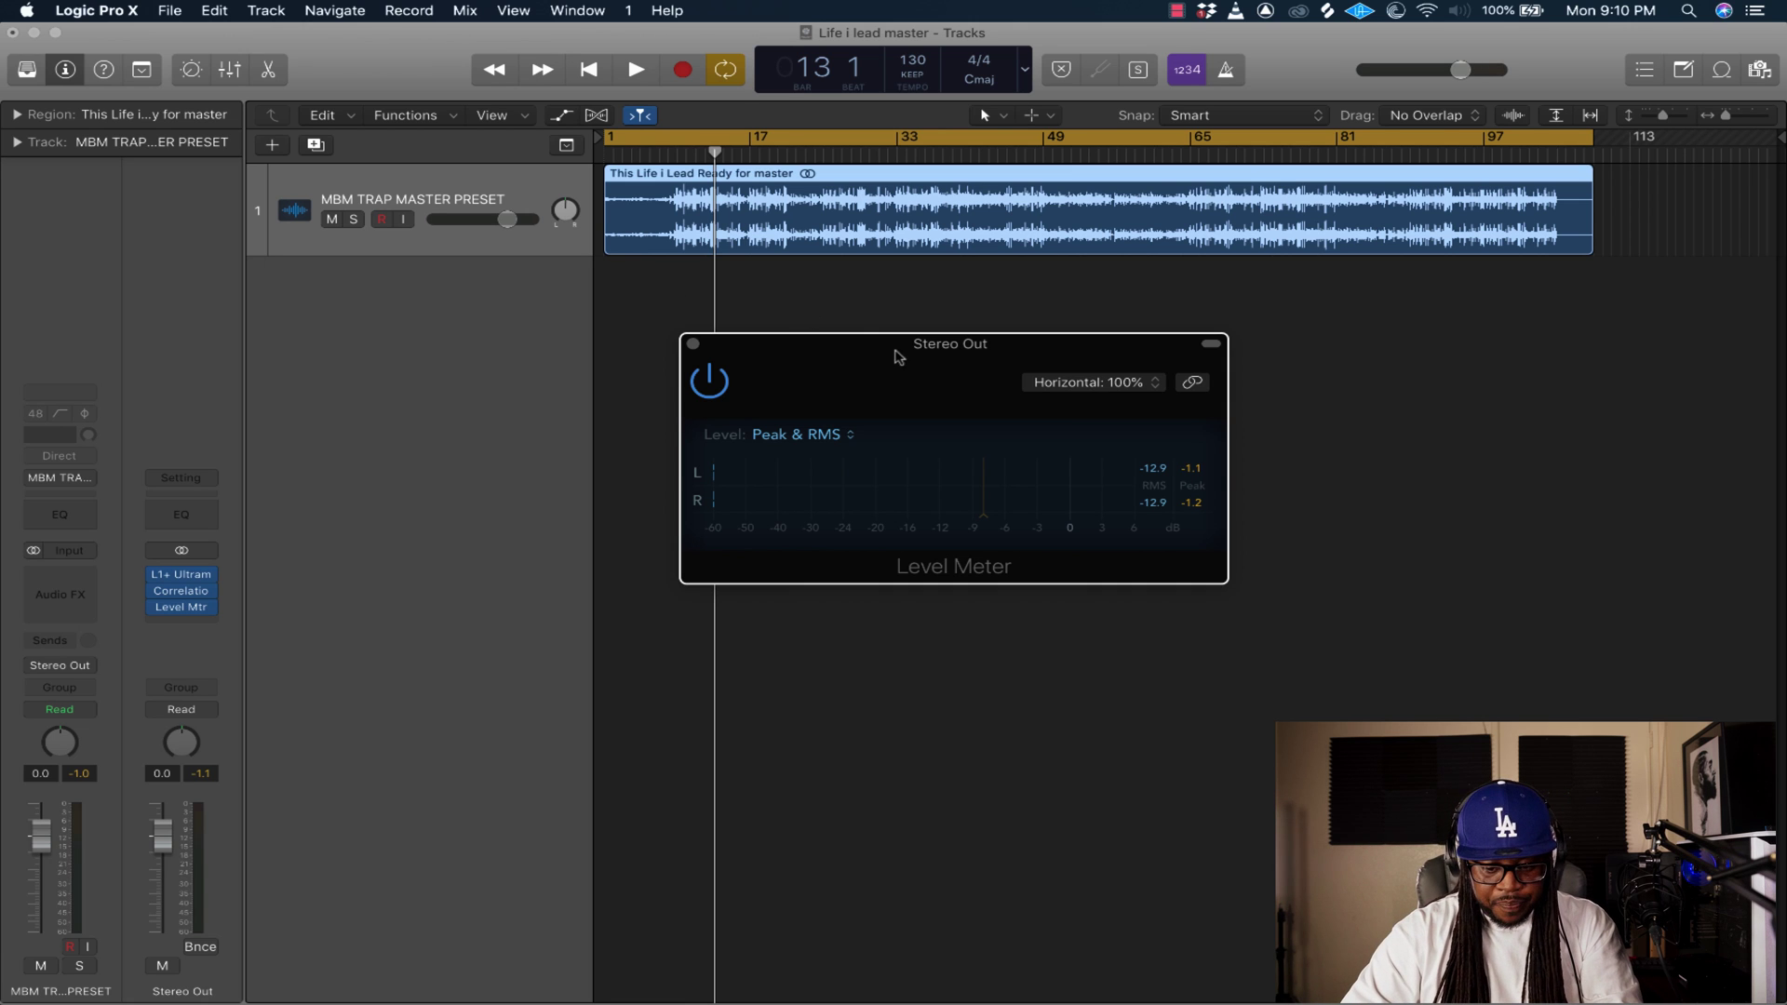
left_click(693, 344)
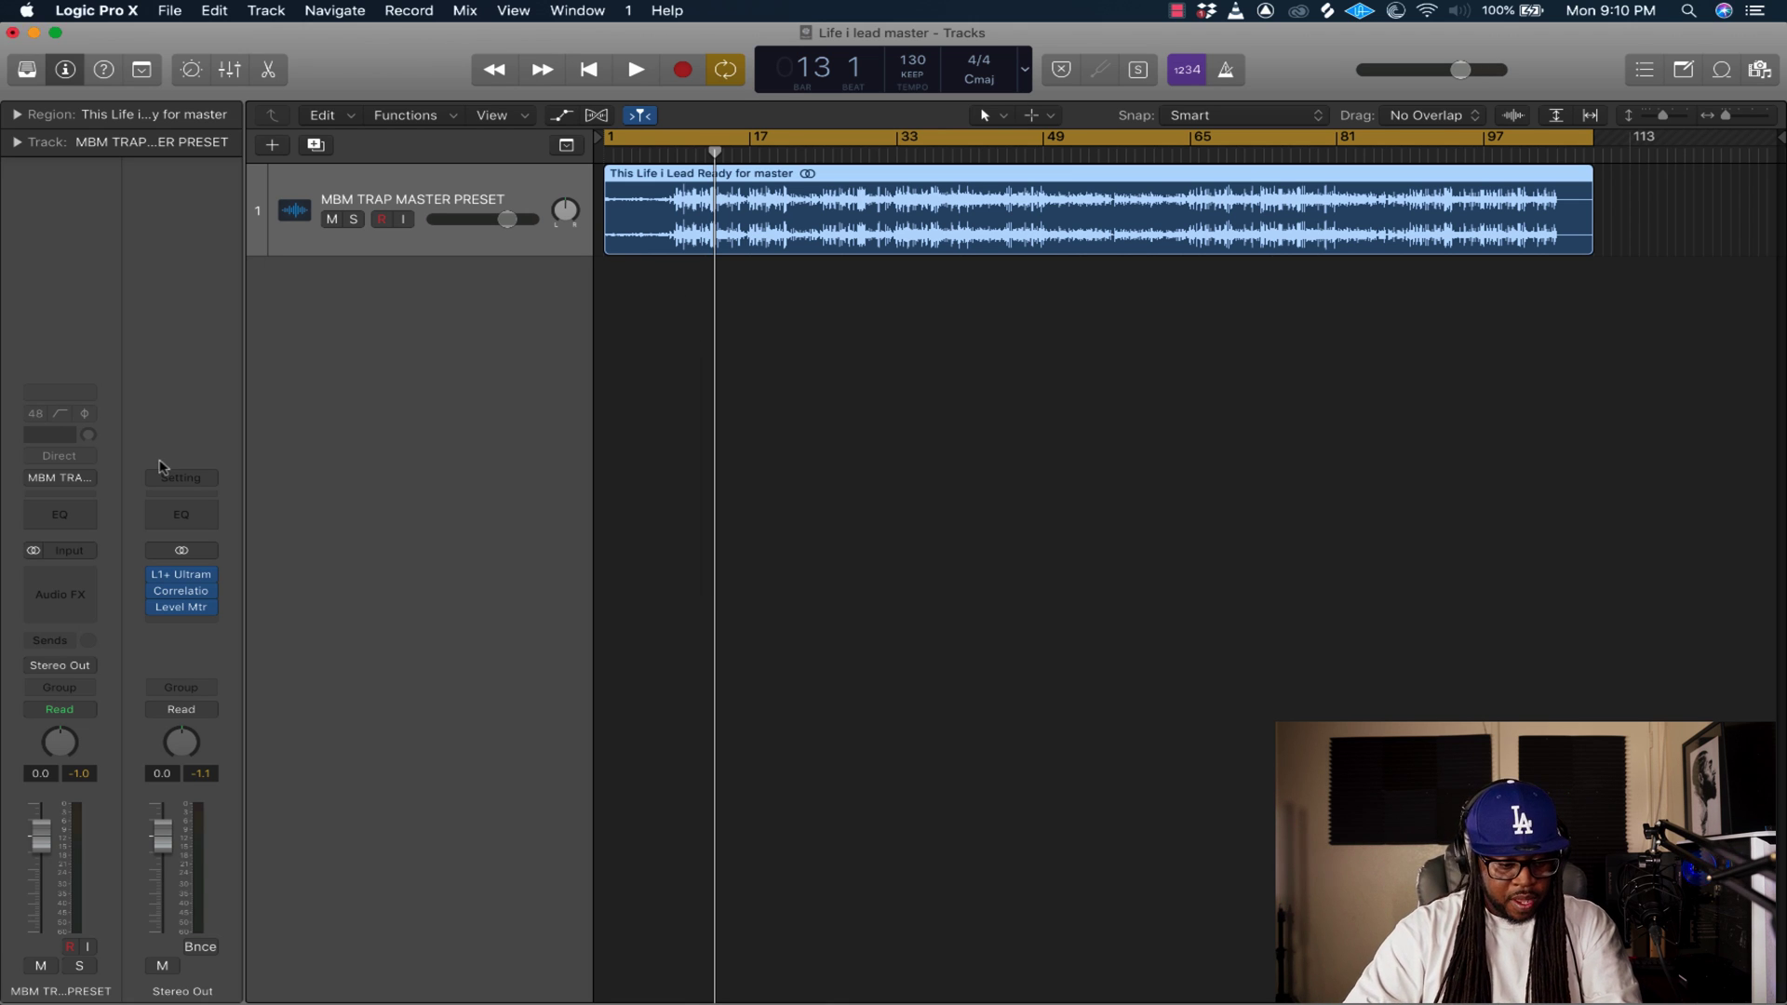
Insert a stereo F6-RTA equalizer in the first effect slot of the MBM TRAP MASTER PRESET track.
left_click(88, 581)
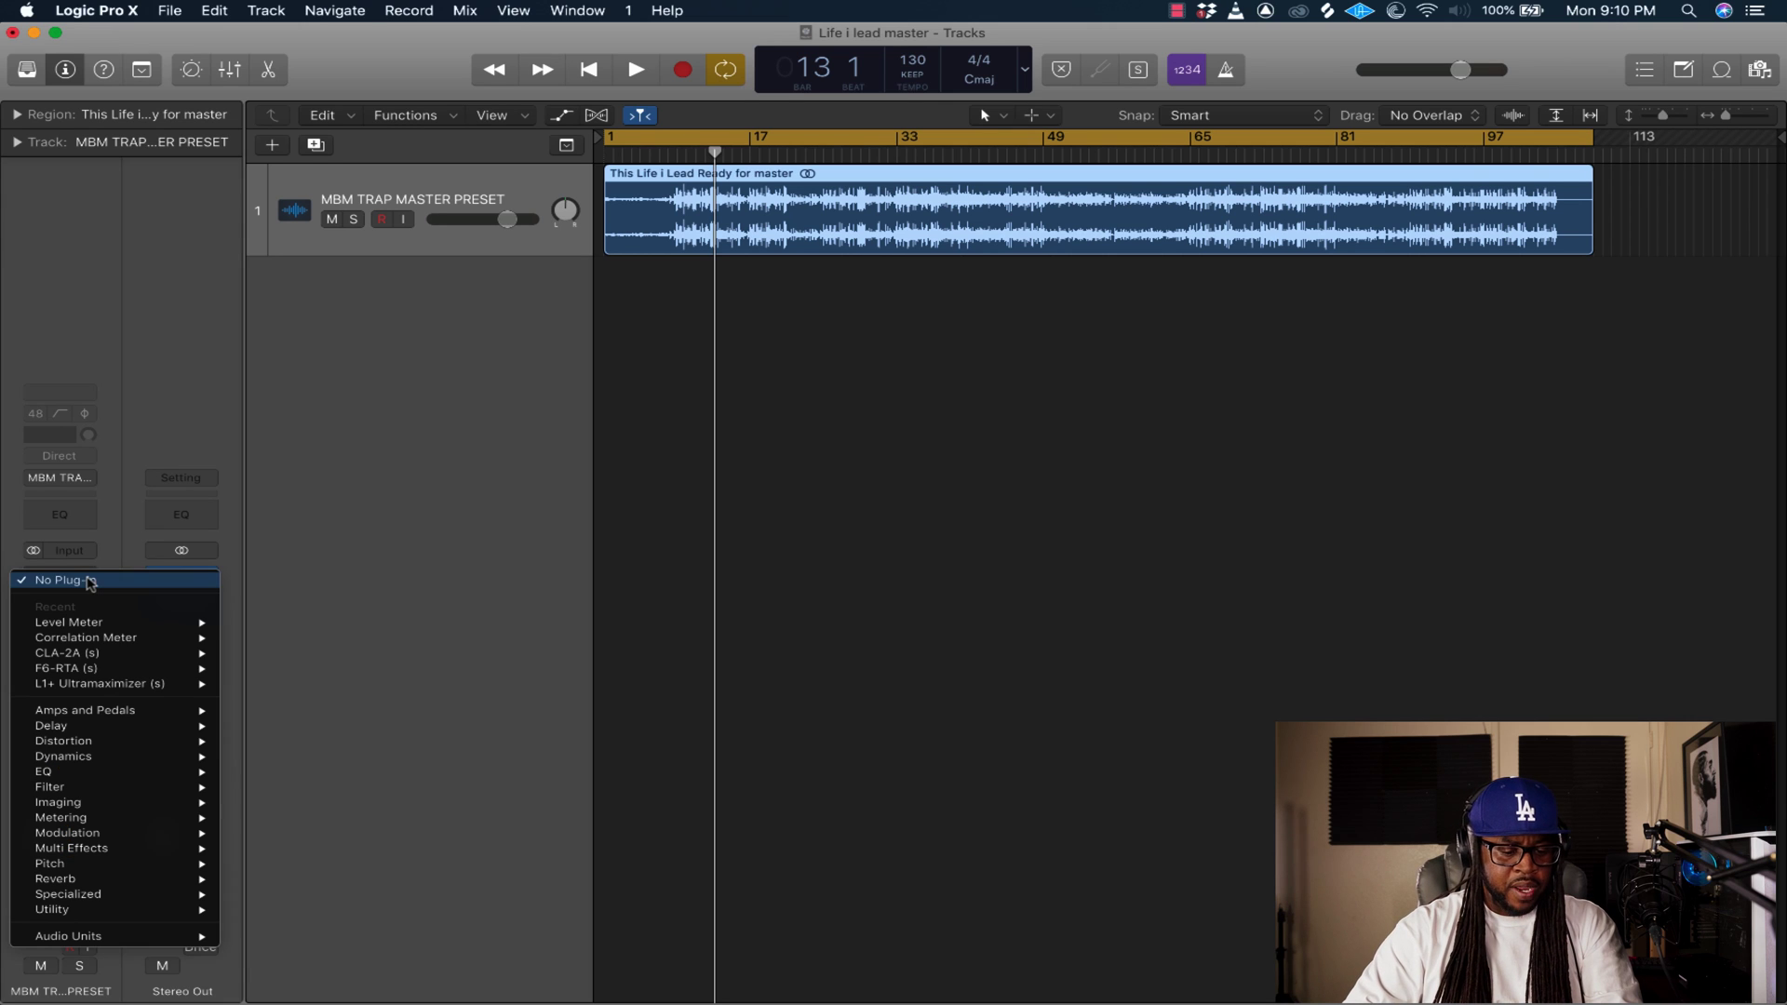
mouse_move(111, 672)
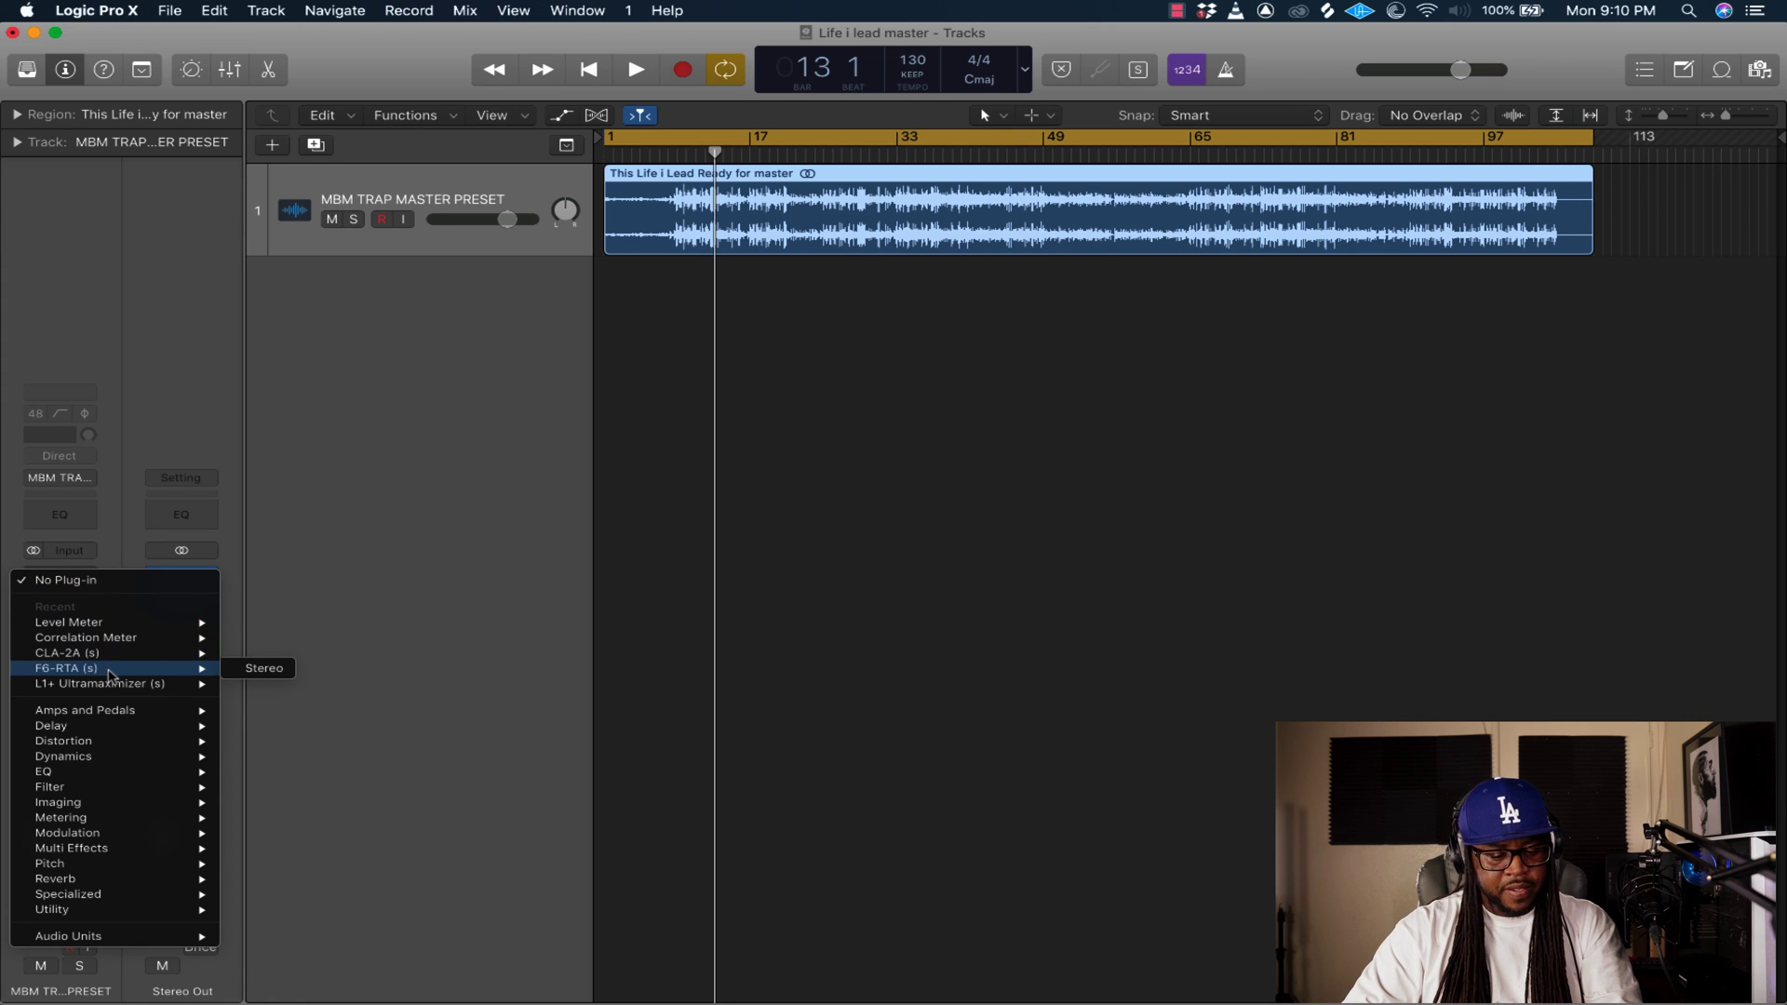
left_click(253, 669)
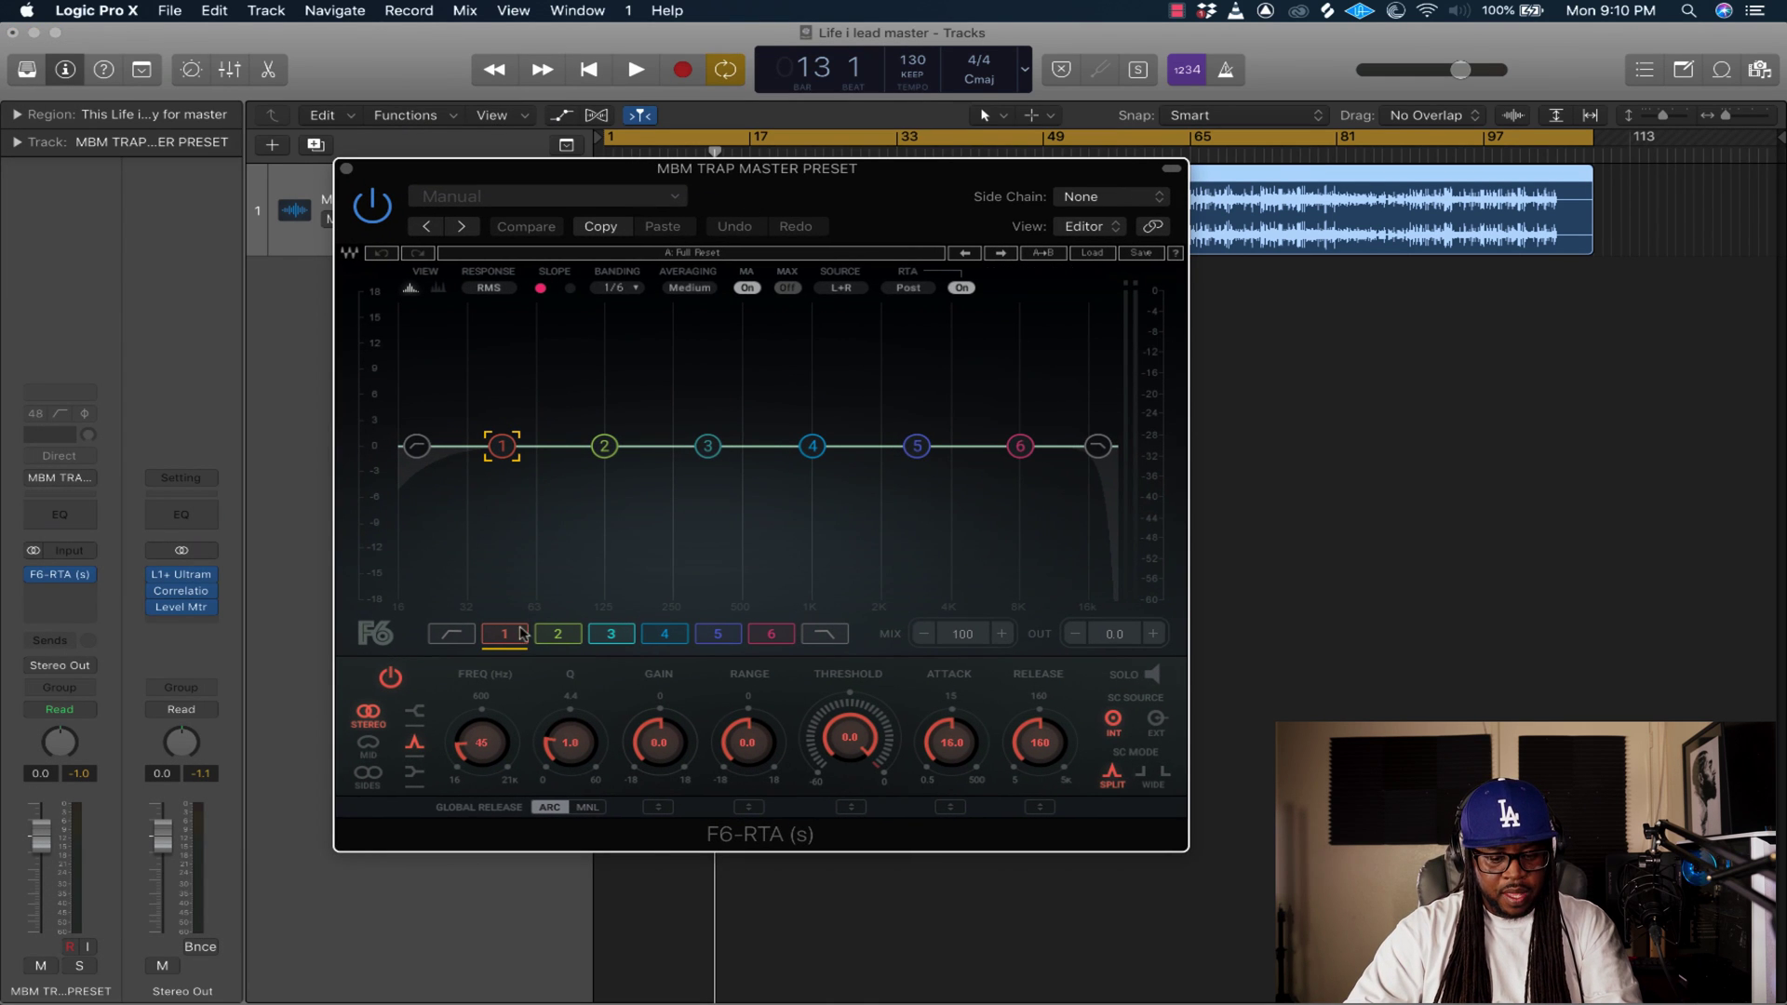
Set F6-RTA band 1 to Mid processing with a frequency of 65 Hz and a Q of 1.5.
left_click(549, 634)
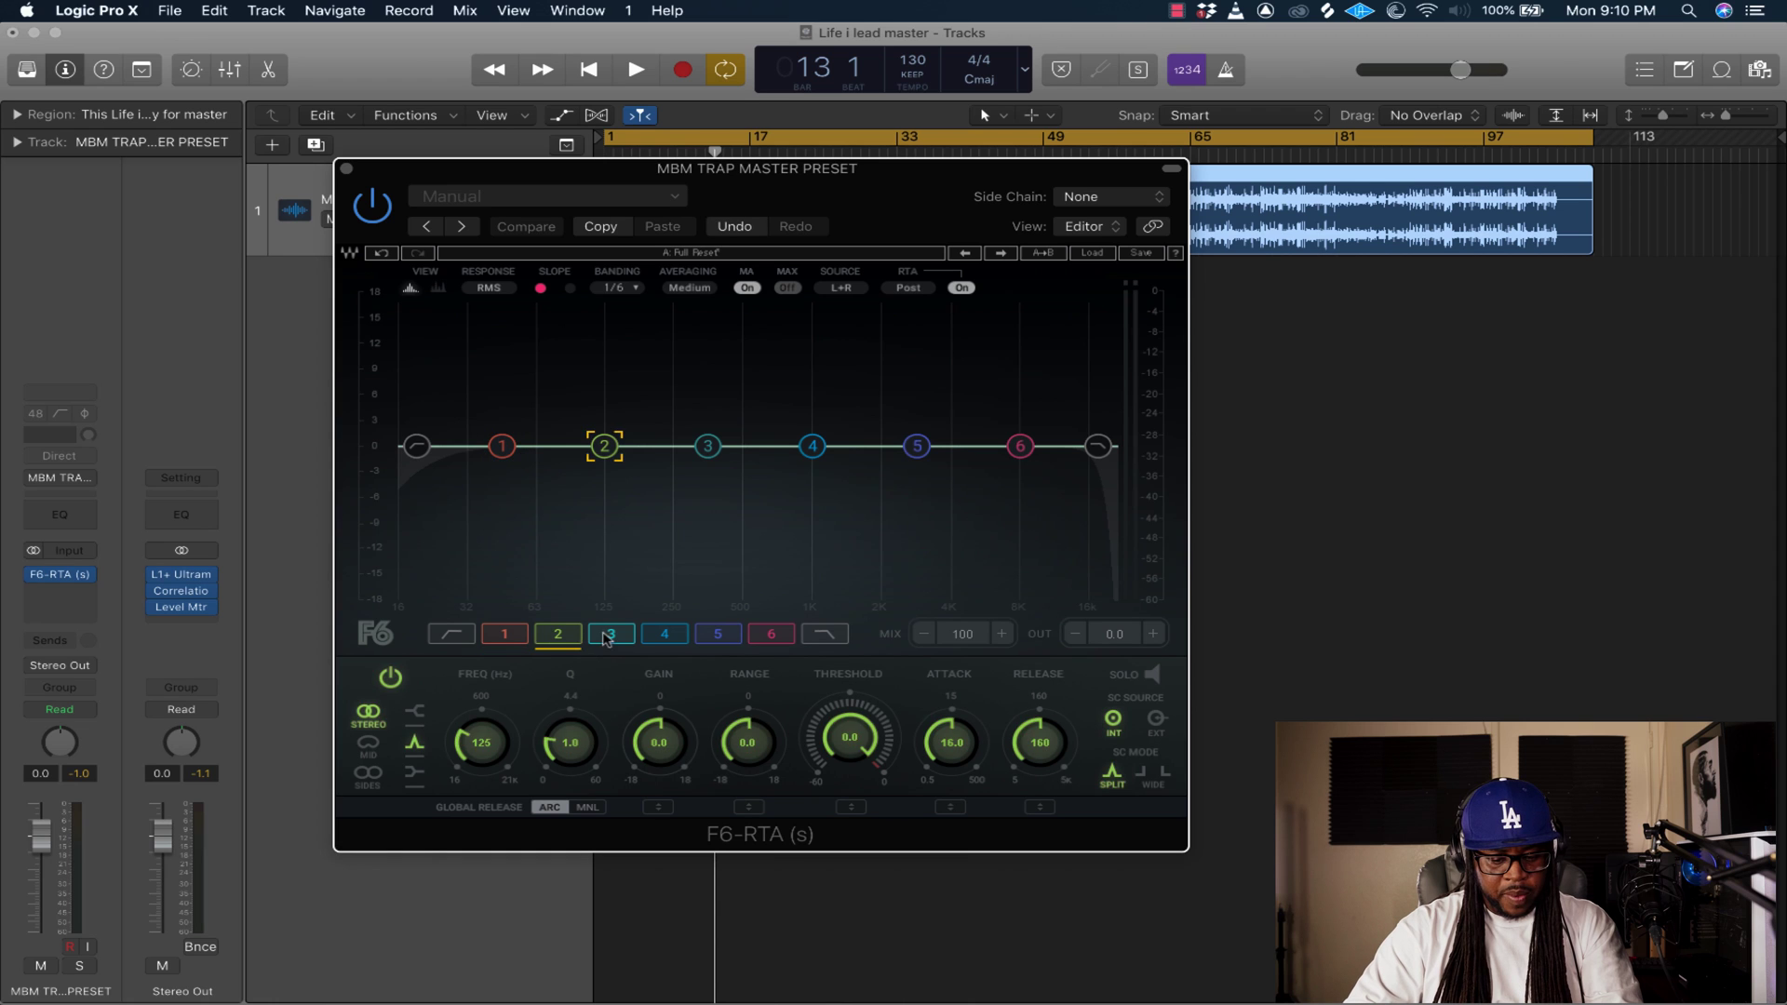
left_click(521, 631)
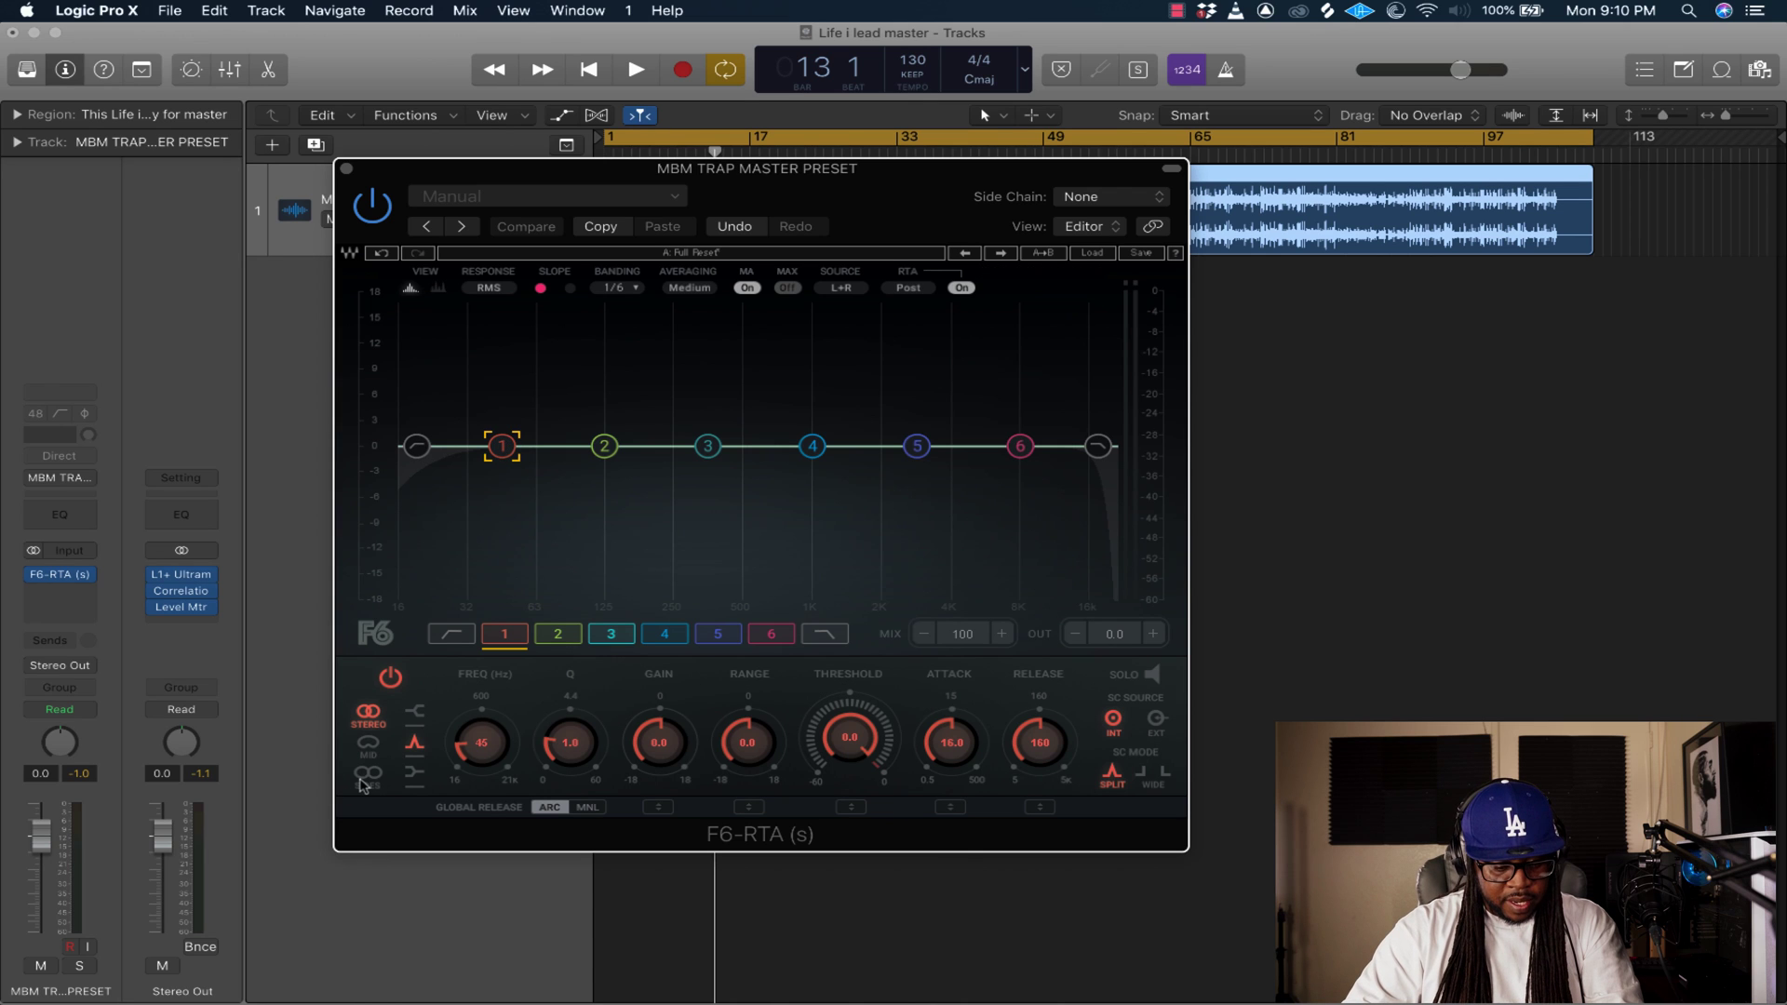
left_click(368, 743)
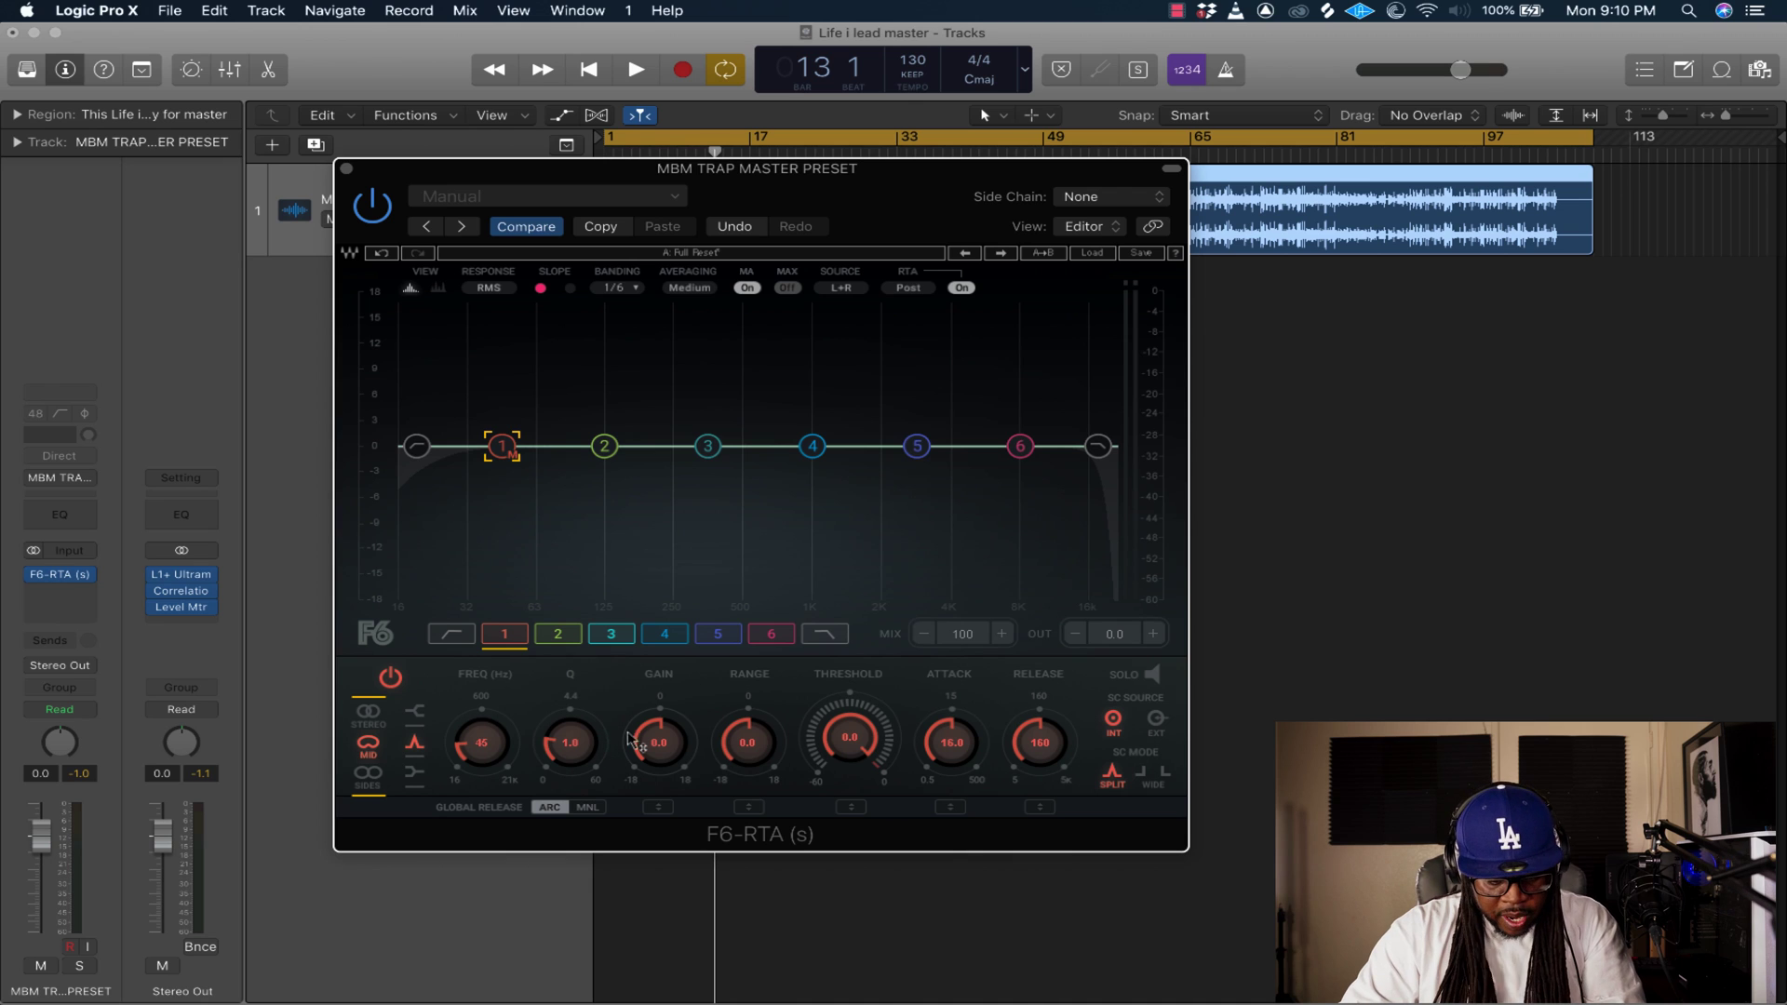
mouse_move(489, 749)
left_mouse_down()
mouse_move(489, 724)
mouse_move(486, 752)
left_mouse_up()
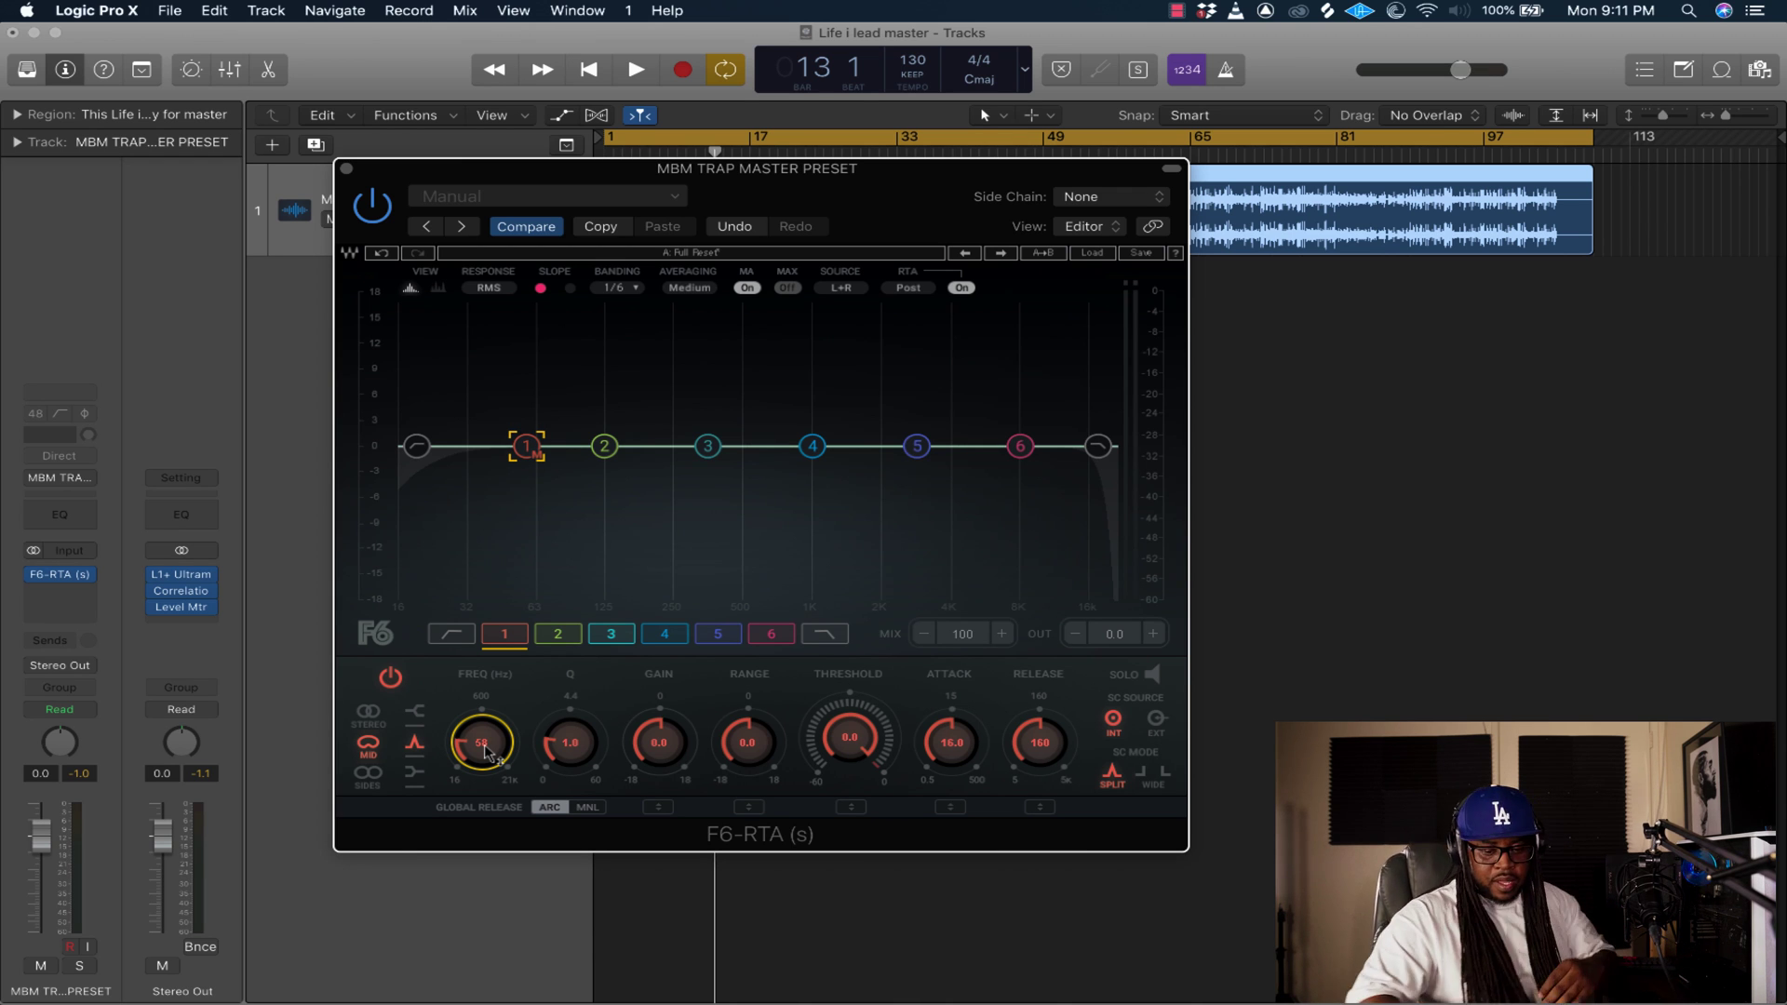
left_click_drag(536, 454, 547, 454)
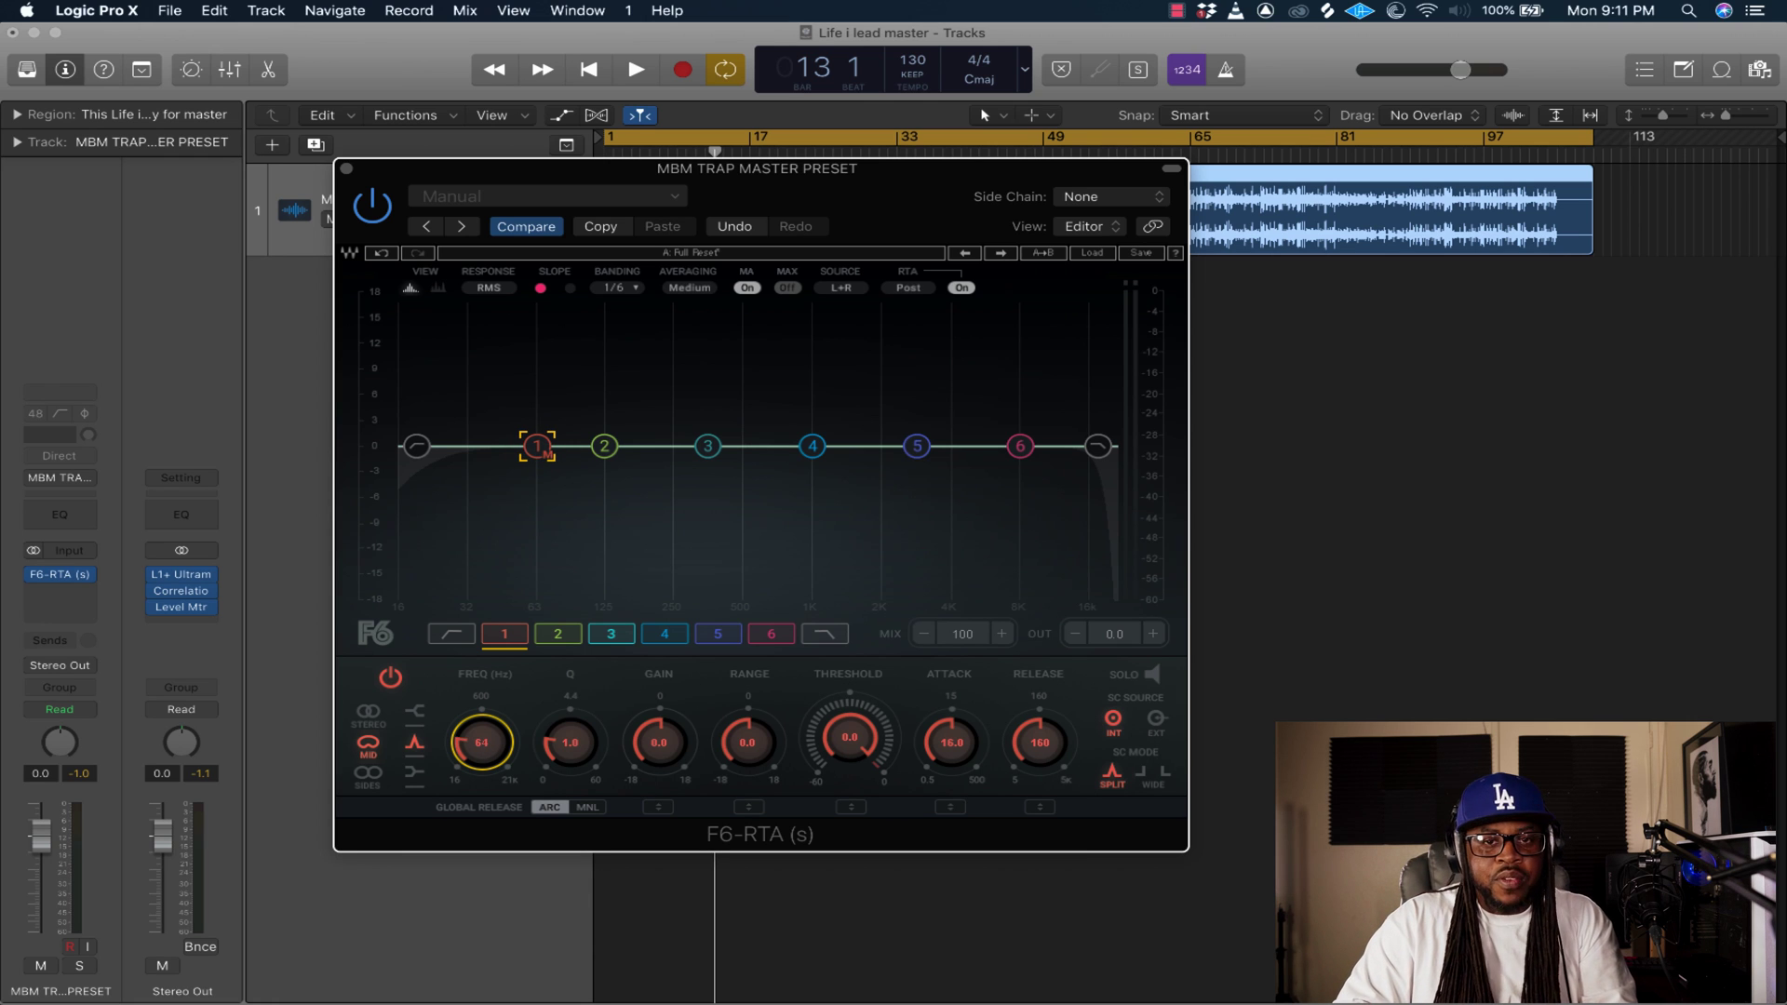
left_click_drag(546, 454, 548, 454)
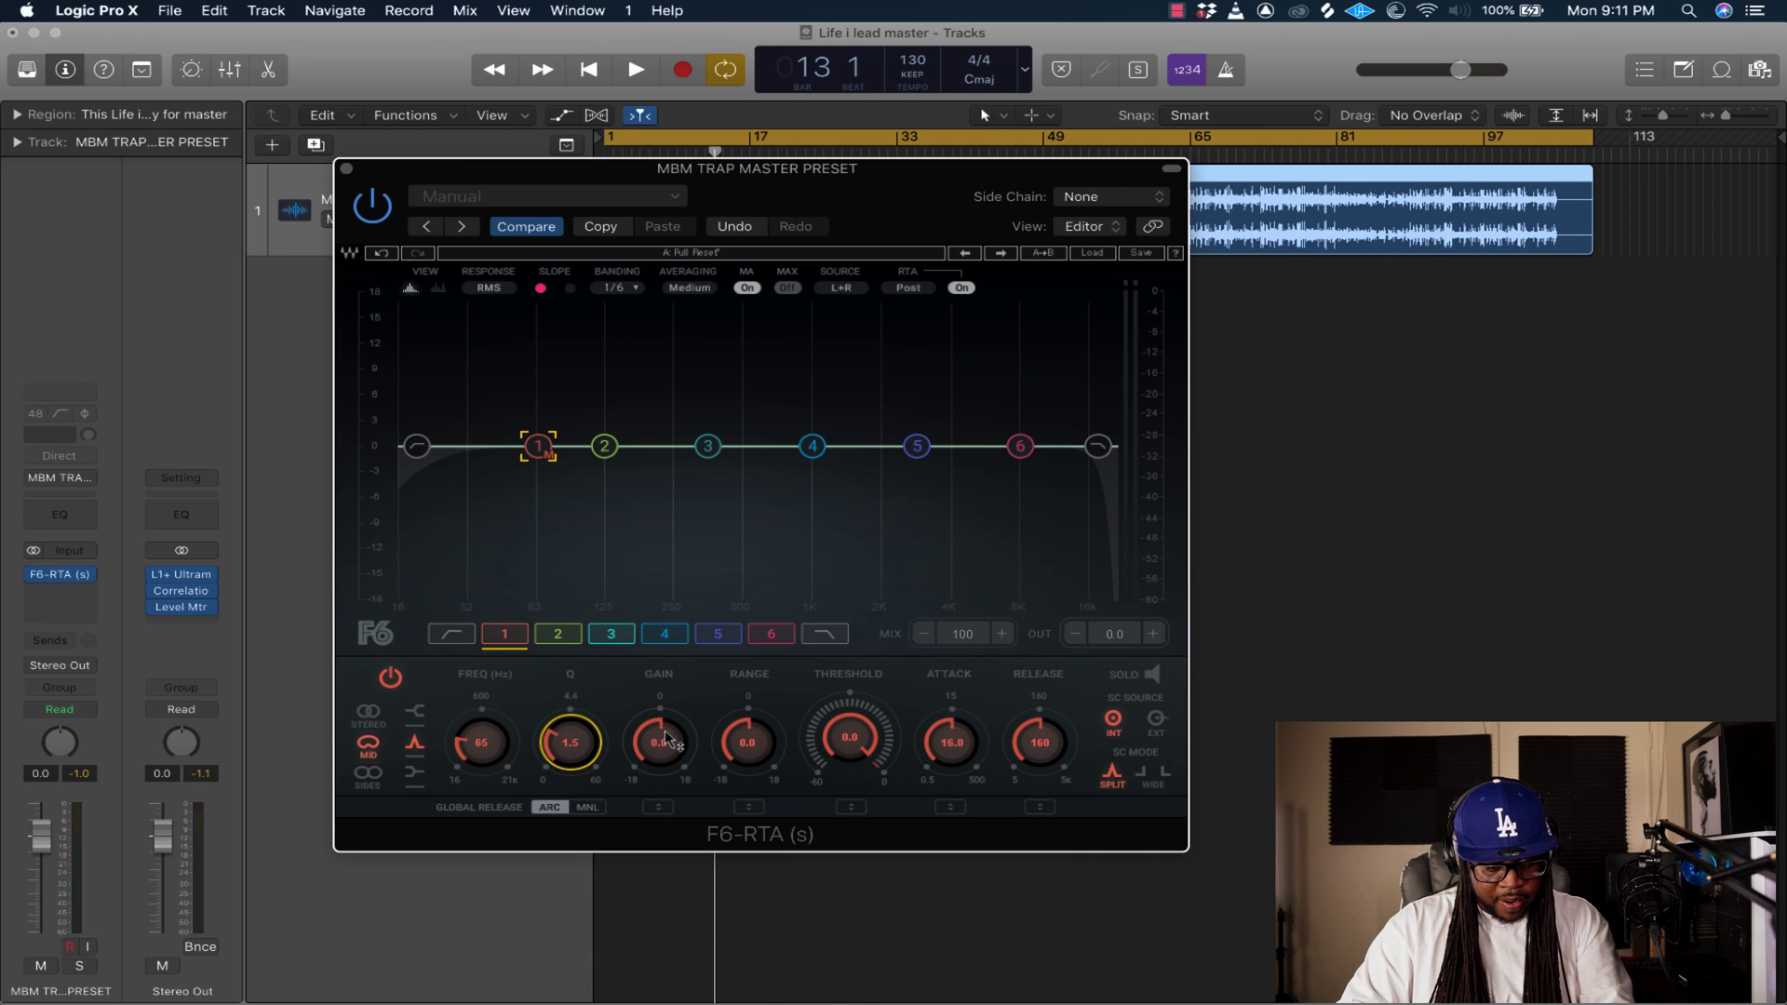
Move the equalizer window clear of the track and set the cycle range from bar 8 to bar 109.
key("space")
left_click_drag(790, 177, 887, 352)
left_click_drag(608, 139, 668, 205)
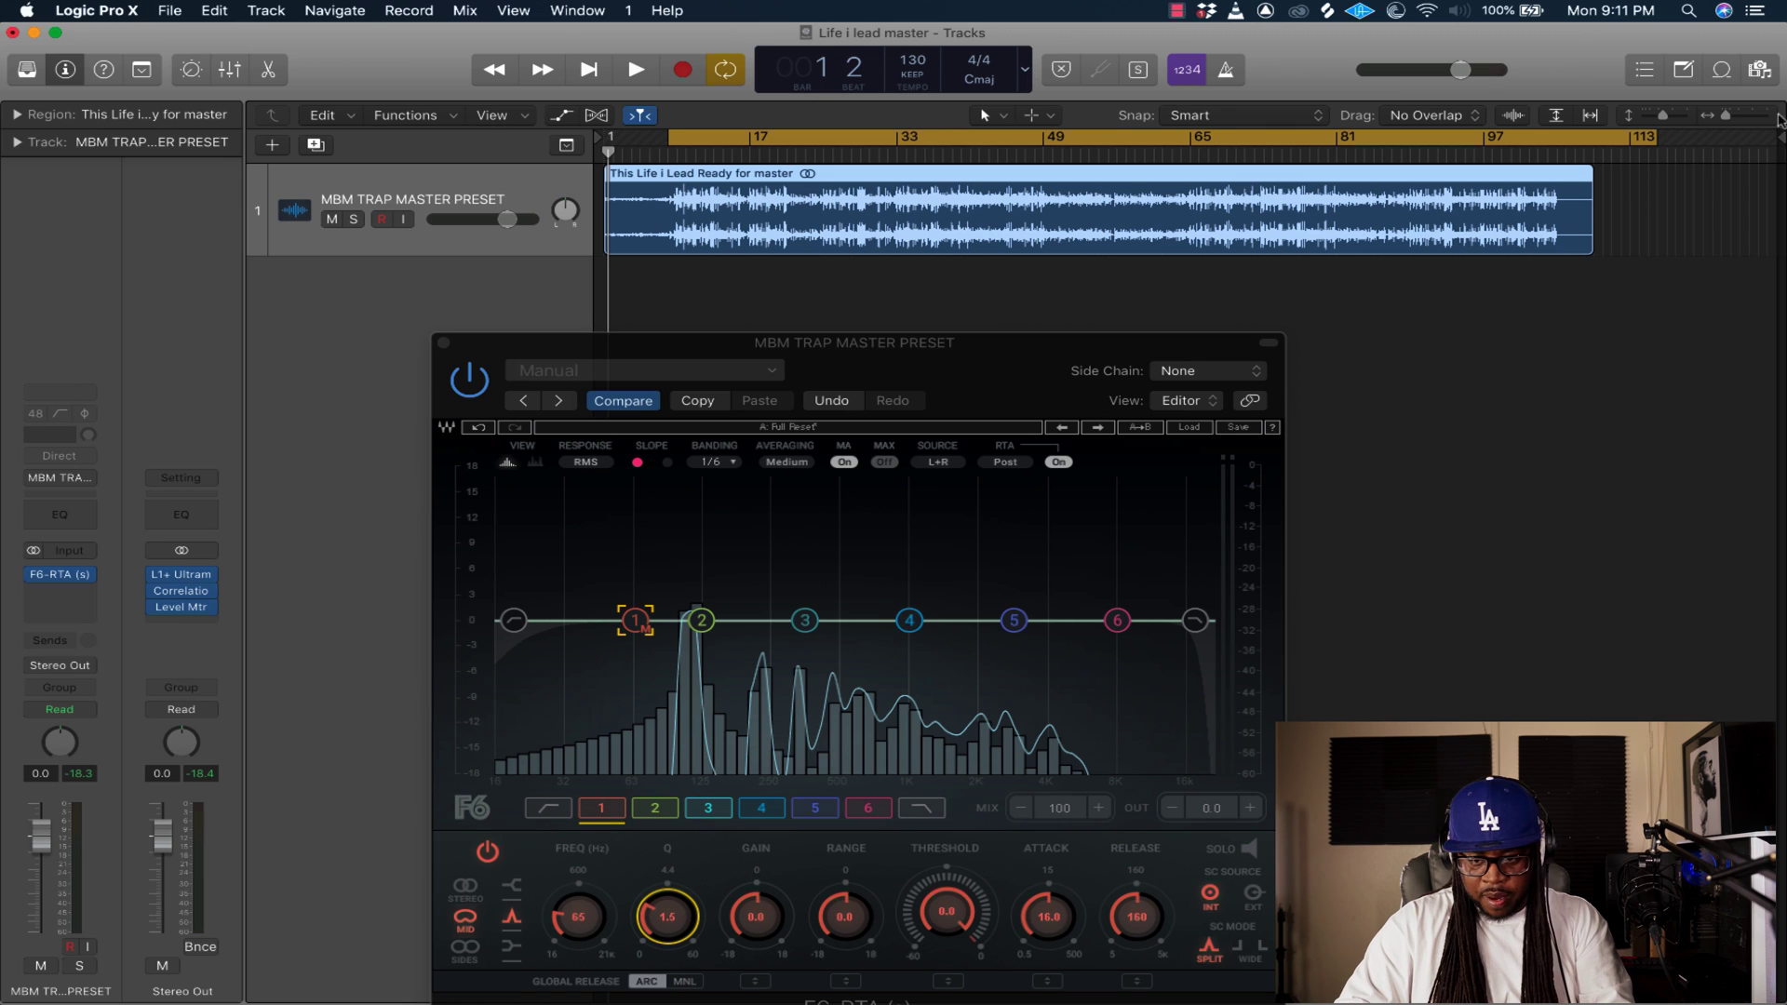
left_click_drag(1654, 145, 1585, 146)
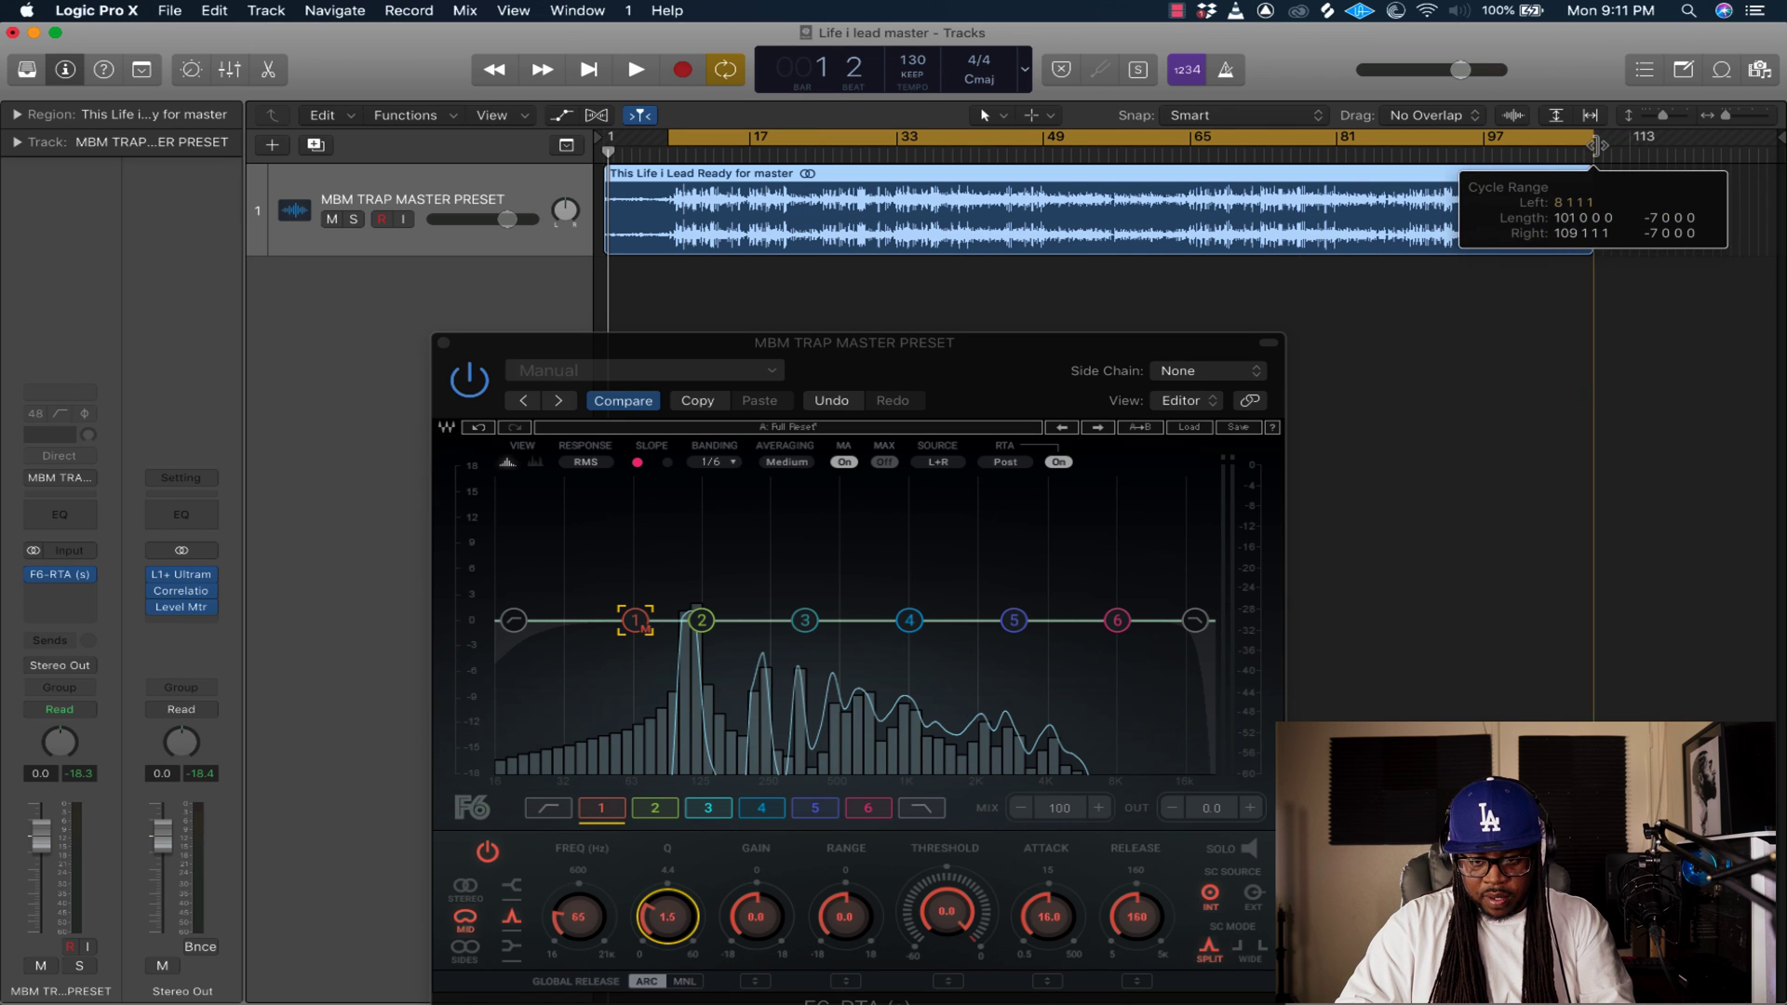
During playback, set band 1's gain to 2.0 and compare the sound with the F6-RTA bypassed and active.
key("space")
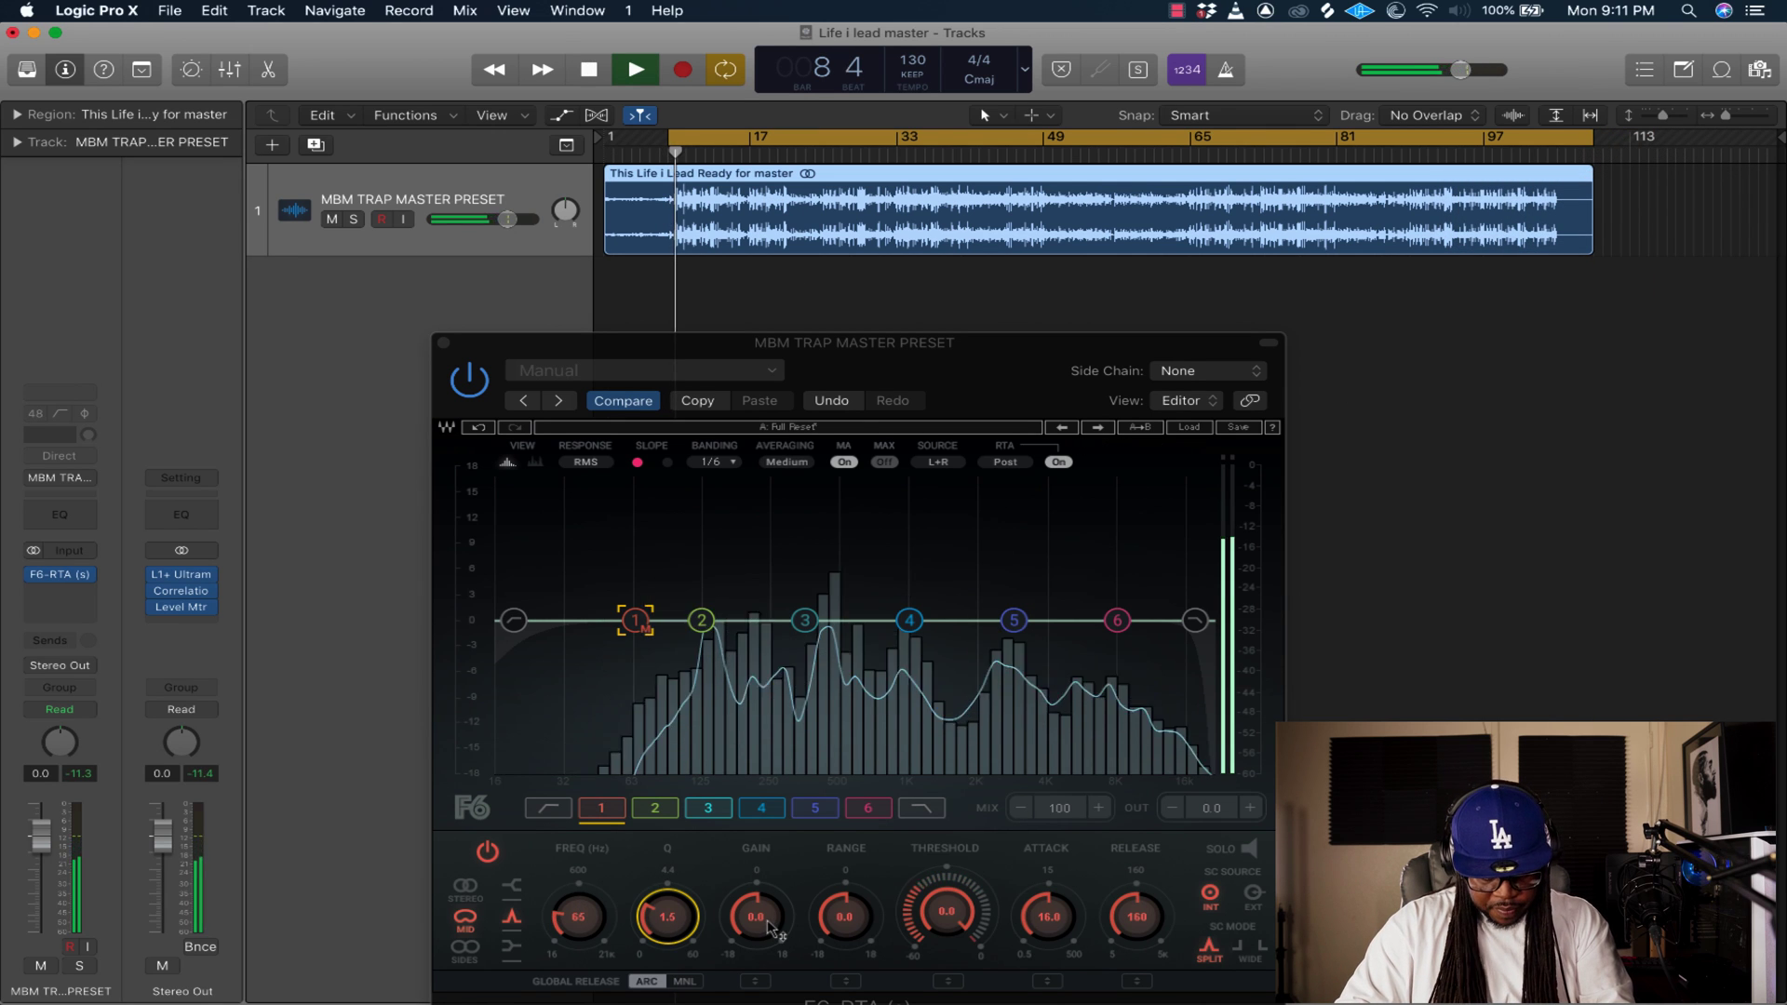
left_click_drag(756, 917, 756, 898)
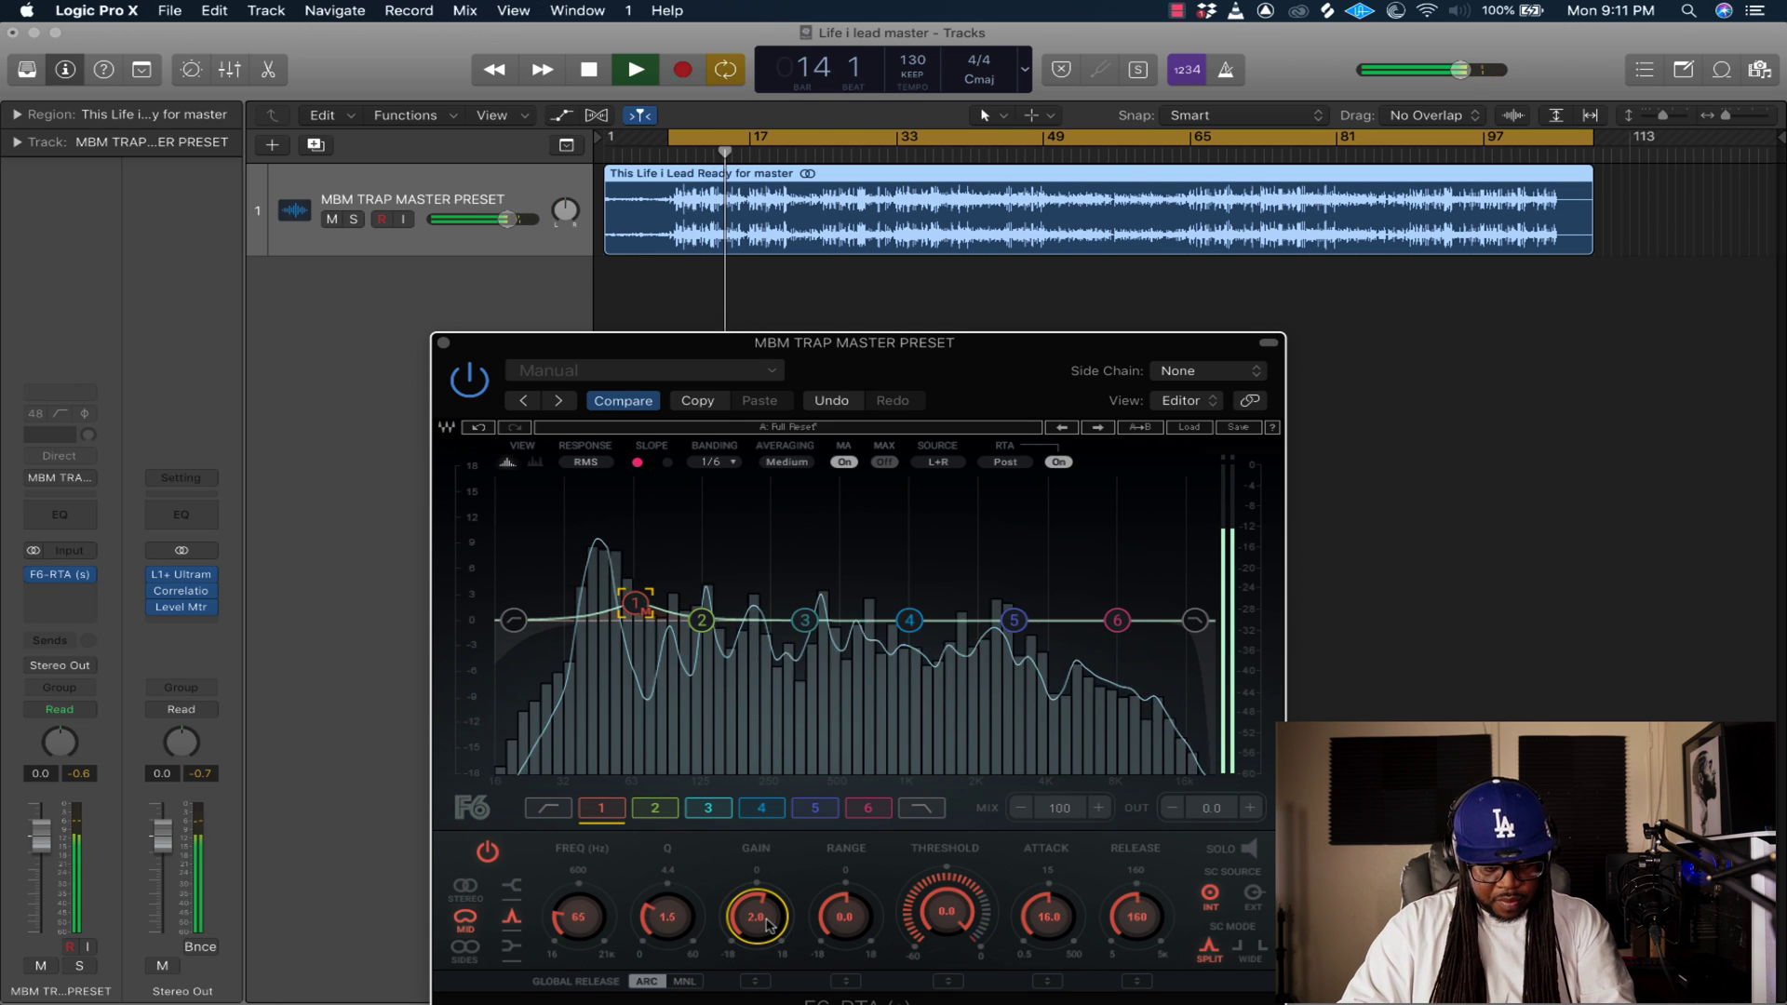
left_click(471, 392)
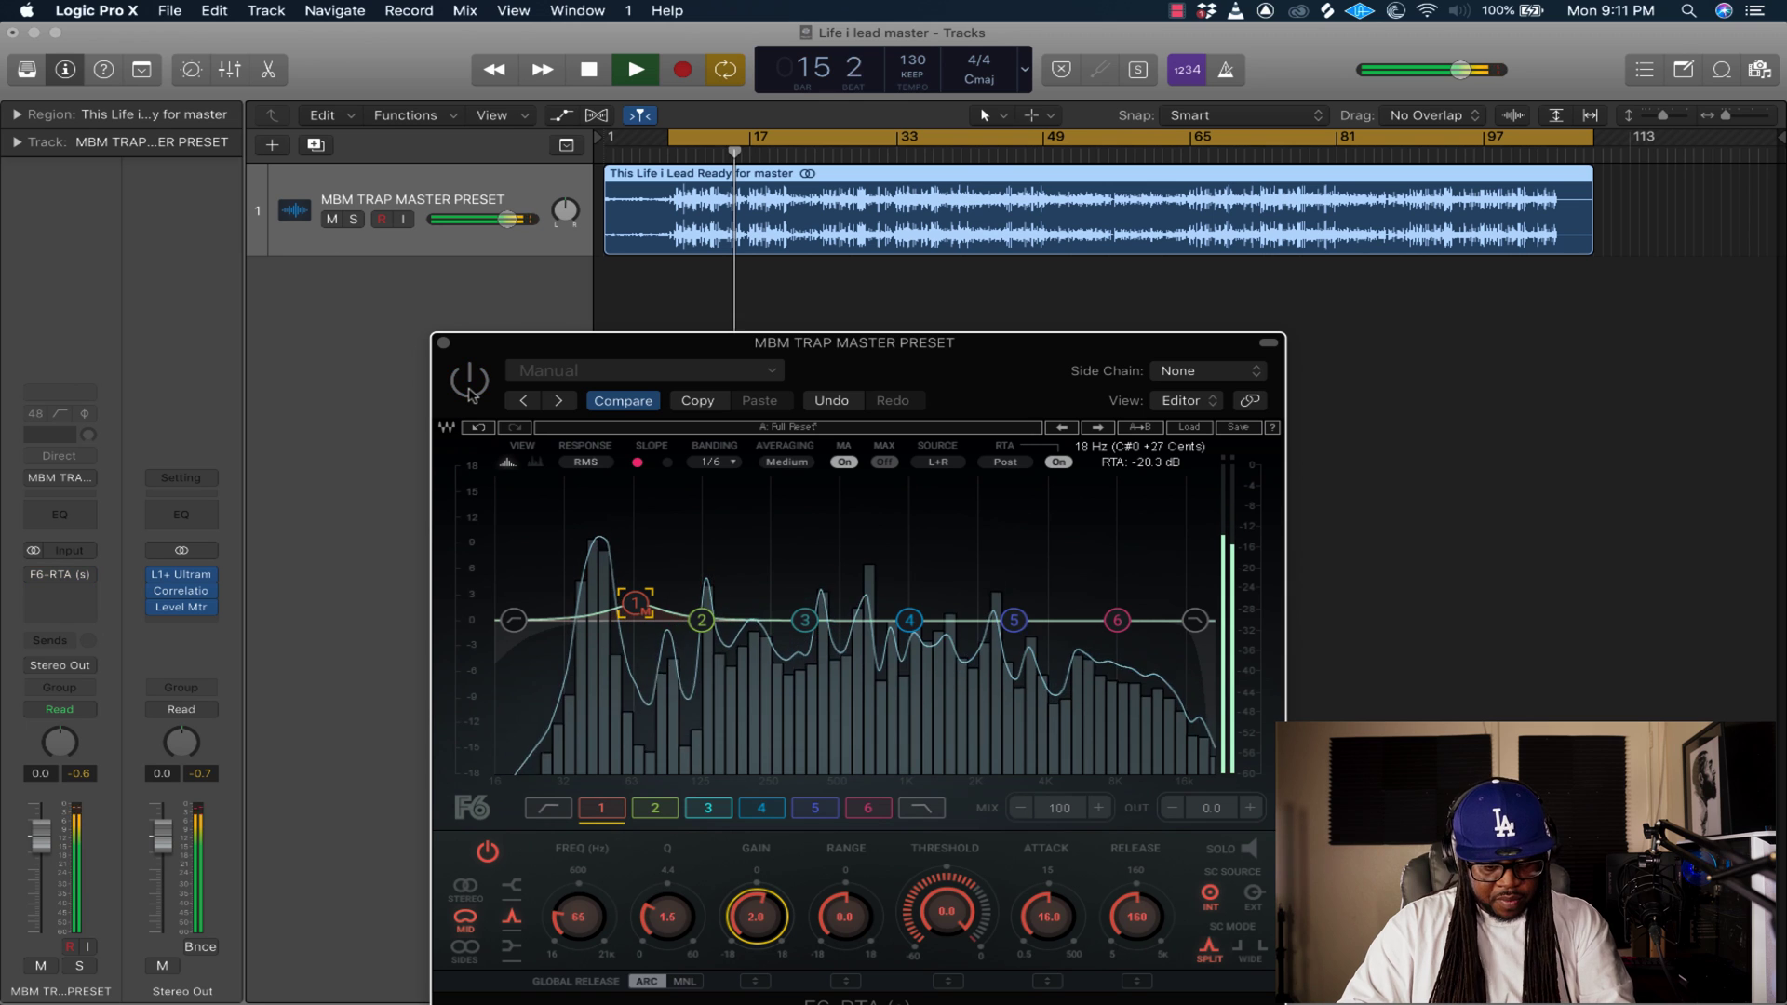
left_click(470, 393)
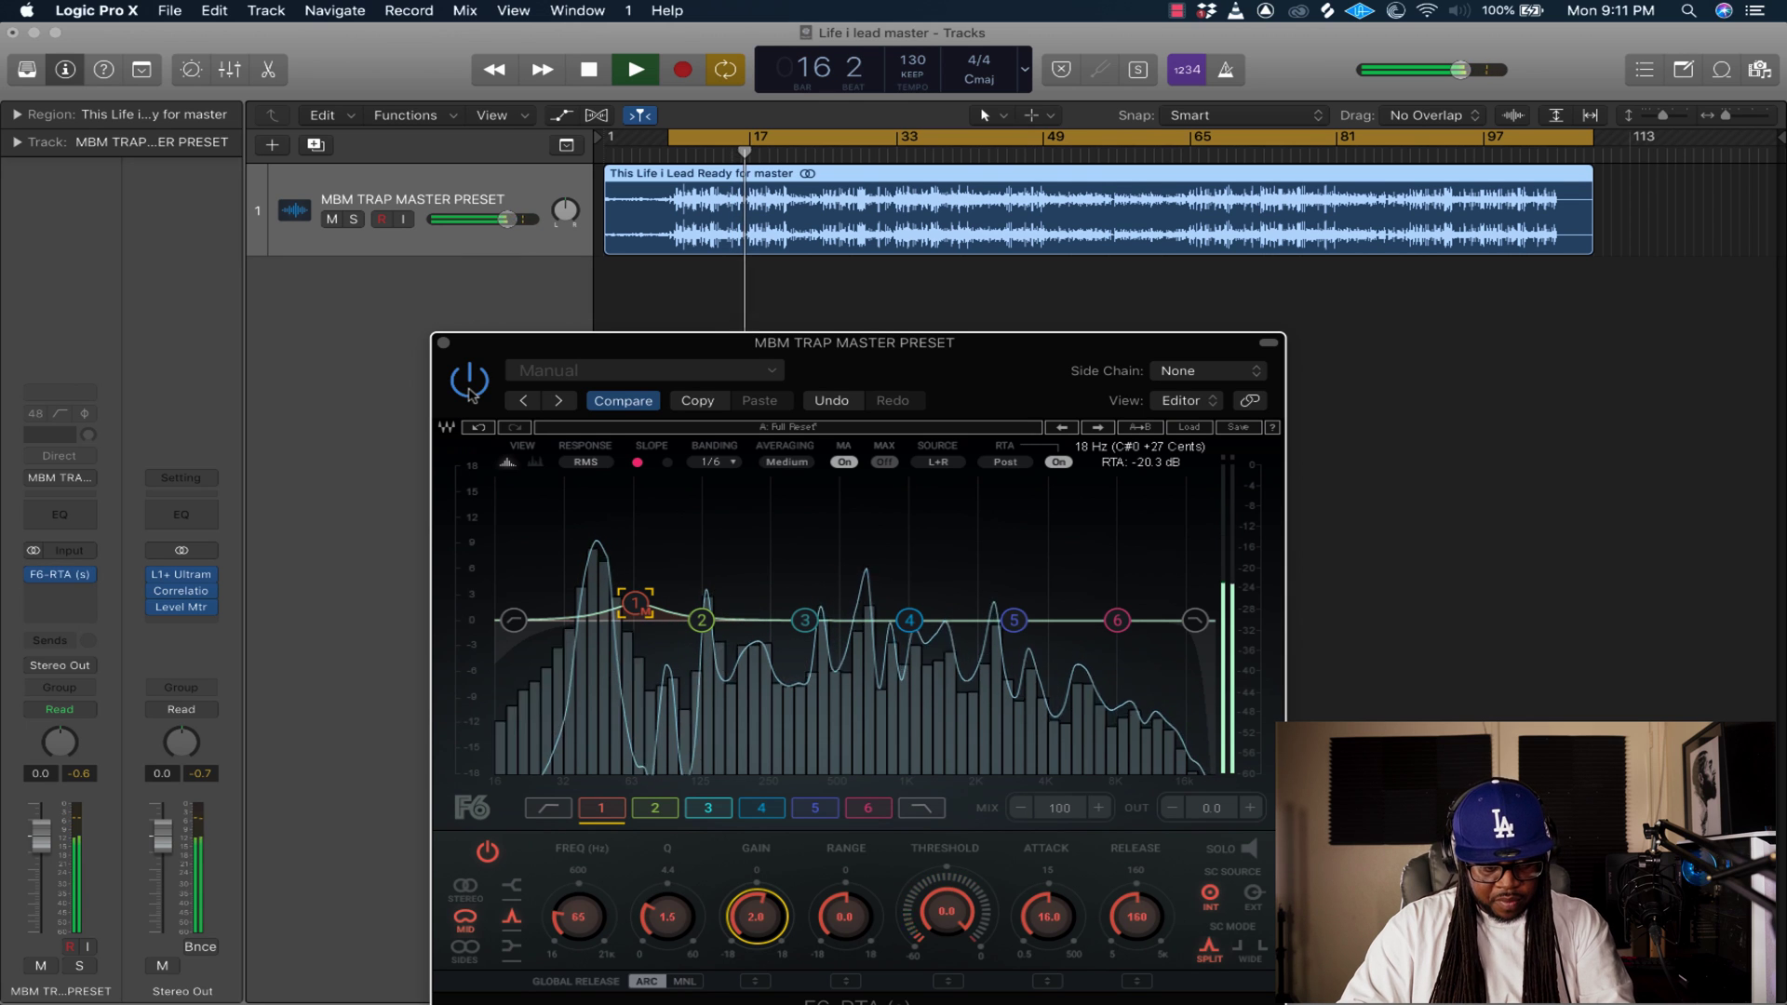
key("space")
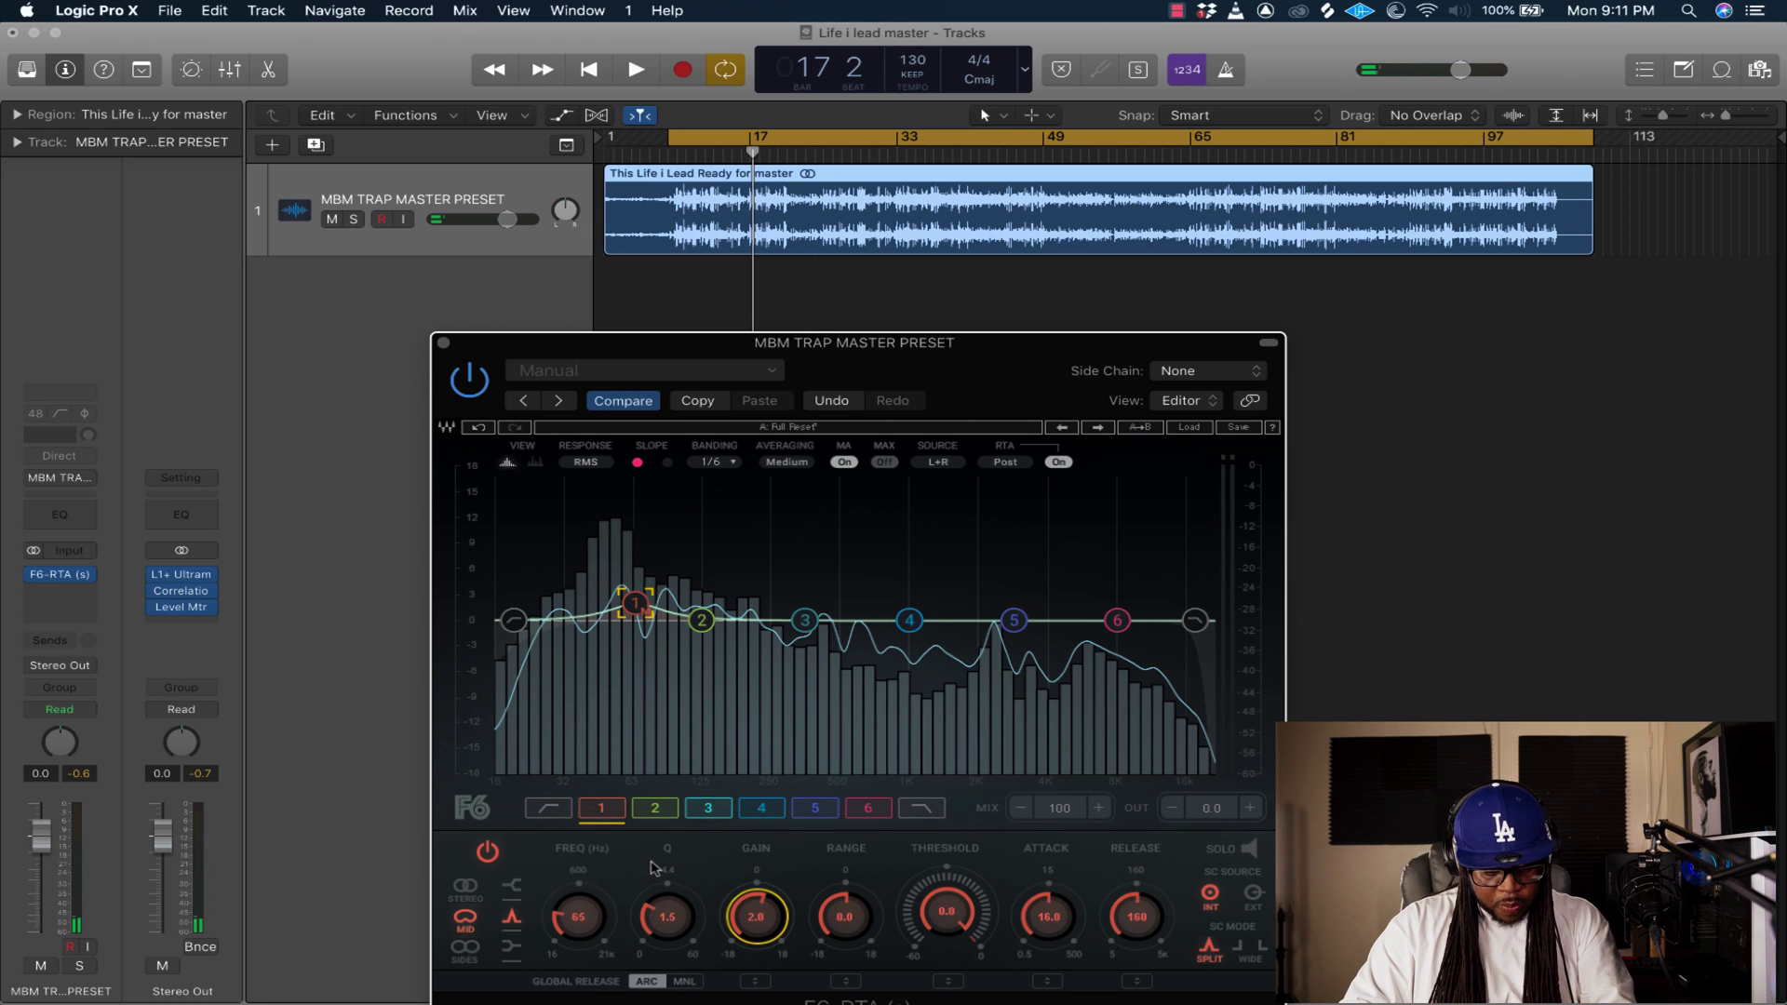
Set F6-RTA band 2 to Mid processing at 496 Hz with Q 2.0 and gain -2.5, auditioning the cut.
left_click(662, 810)
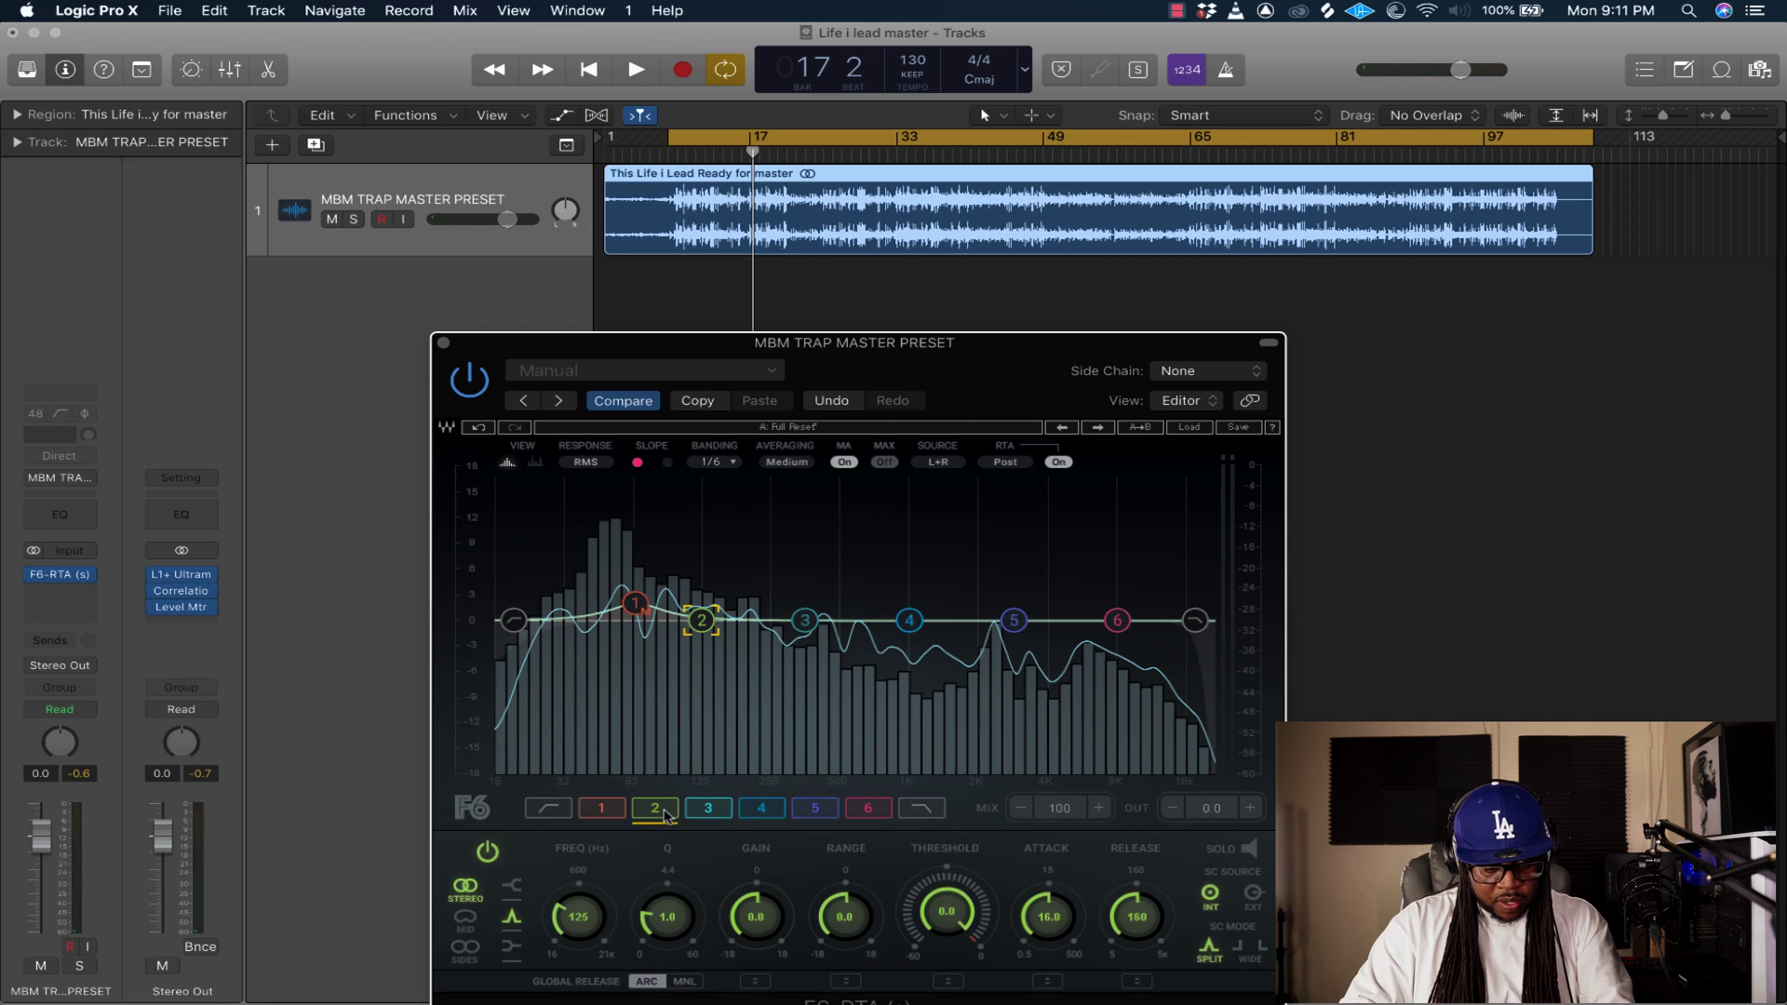
left_click(467, 923)
left_click_drag(577, 924, 577, 815)
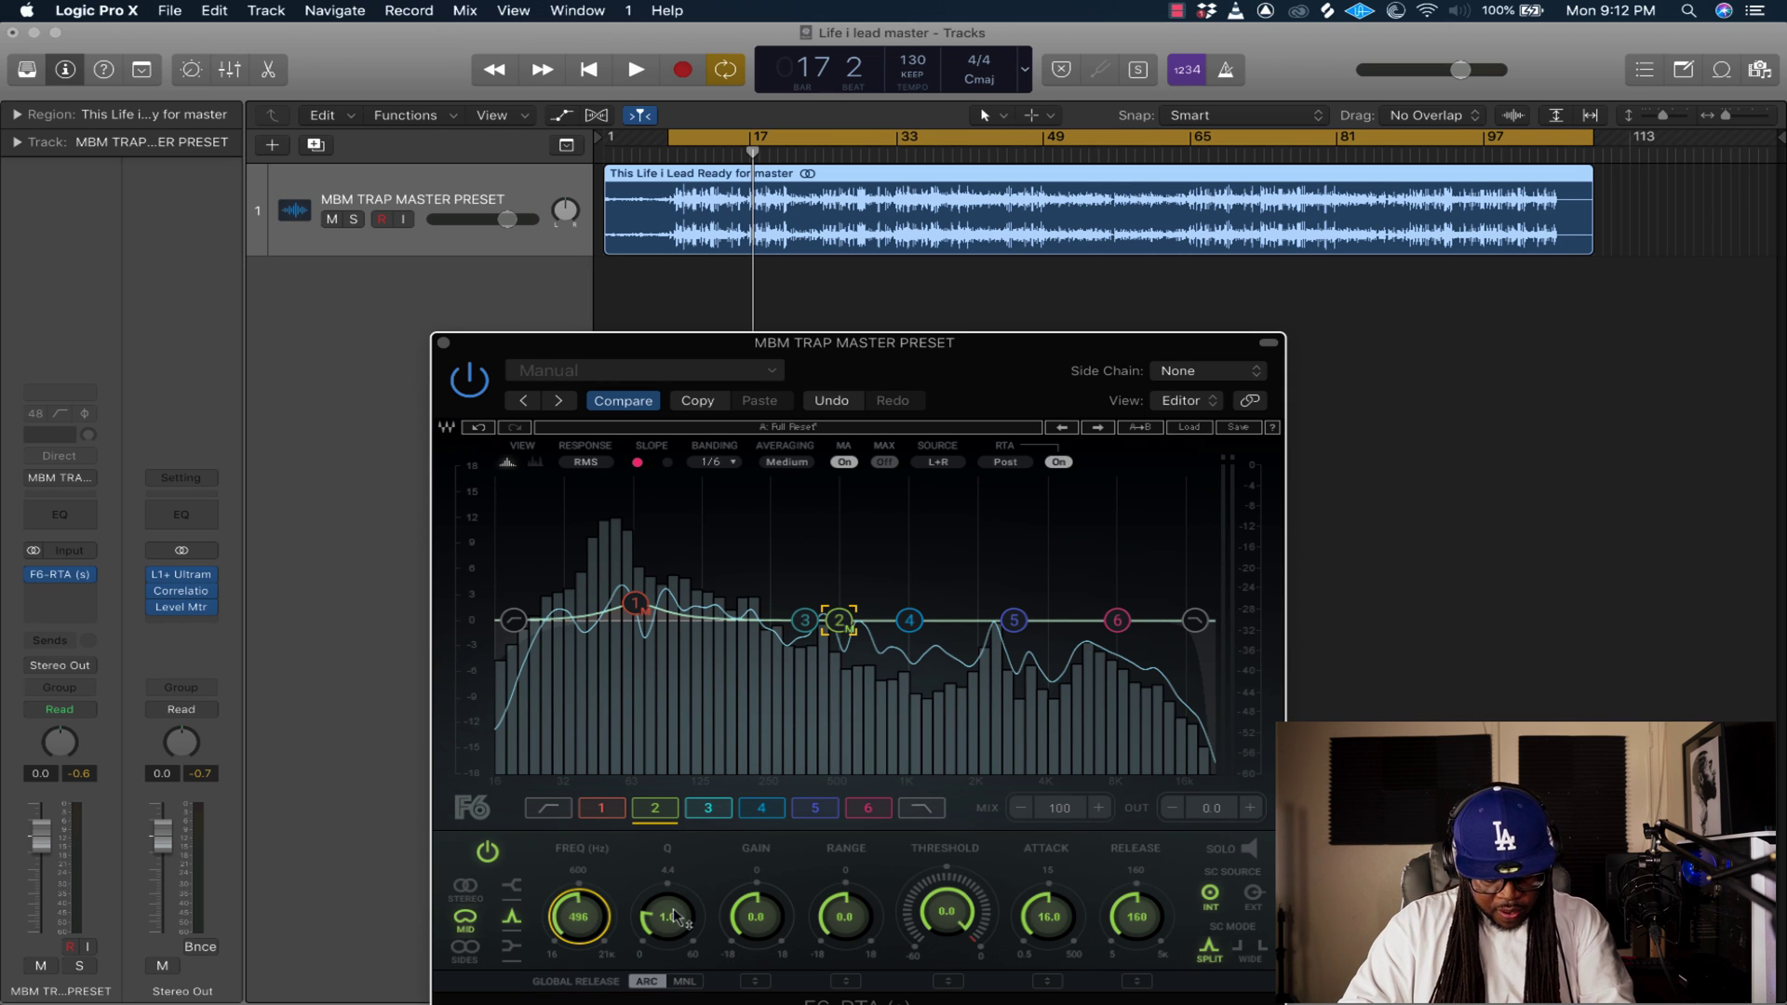
left_click_drag(667, 917, 668, 913)
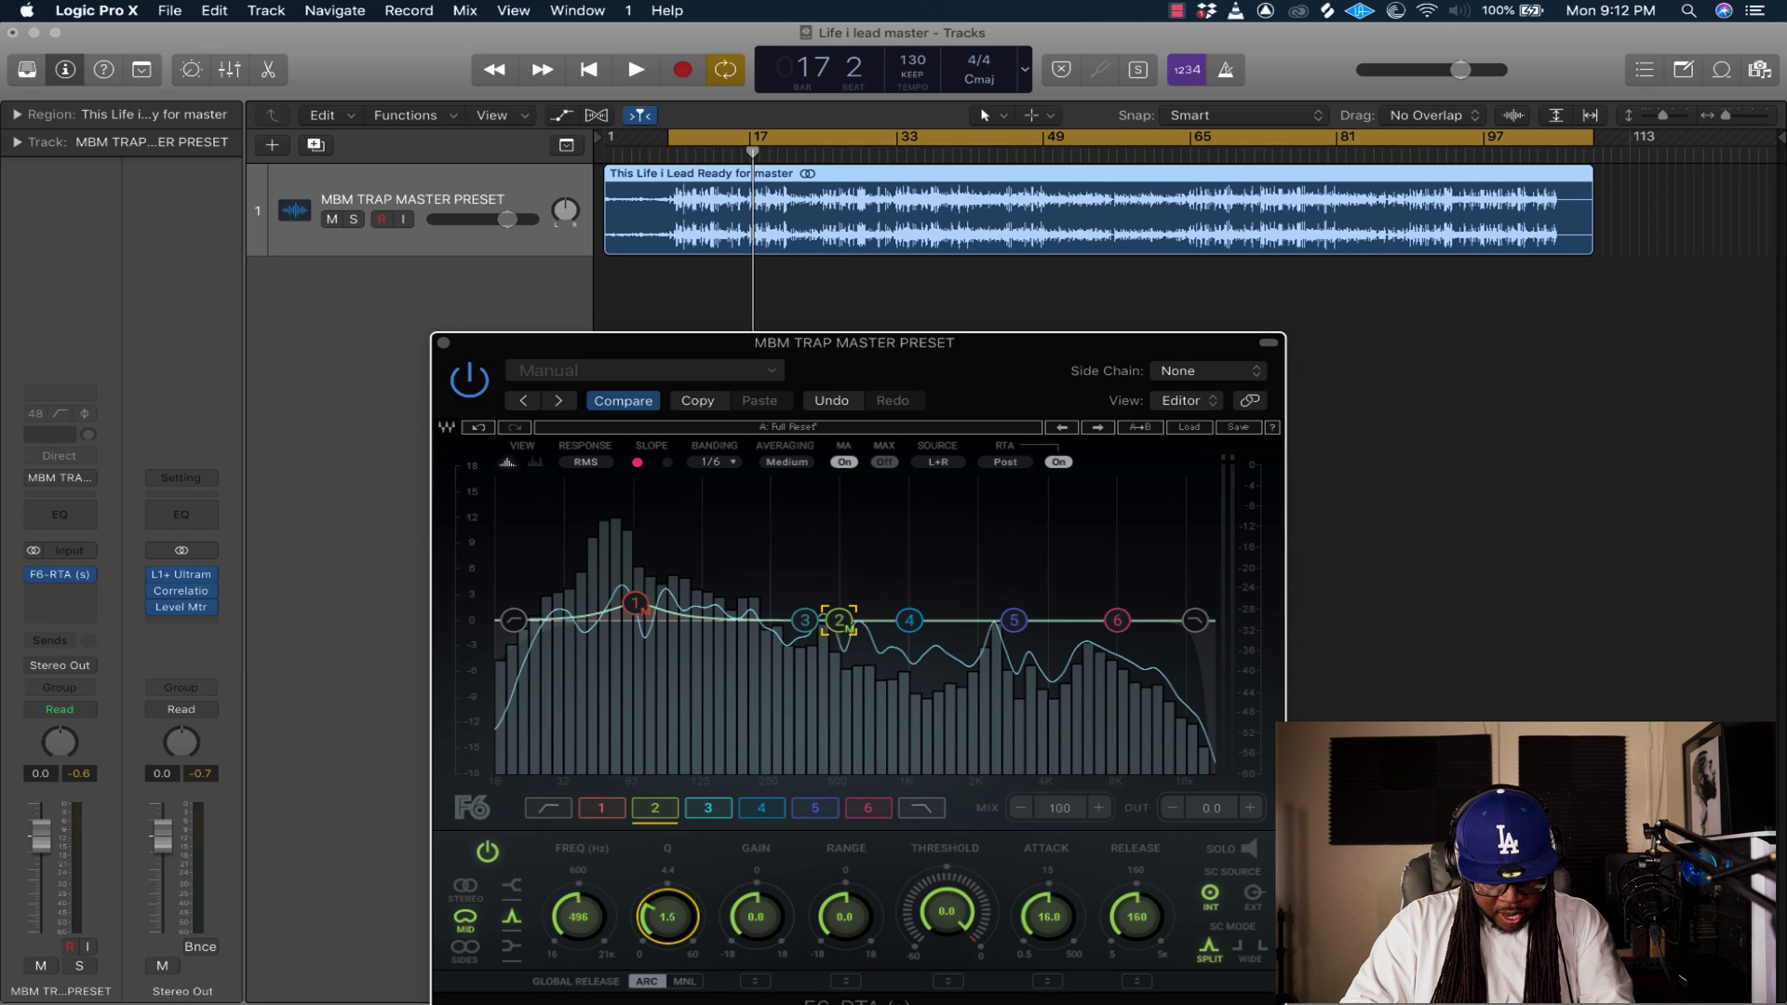
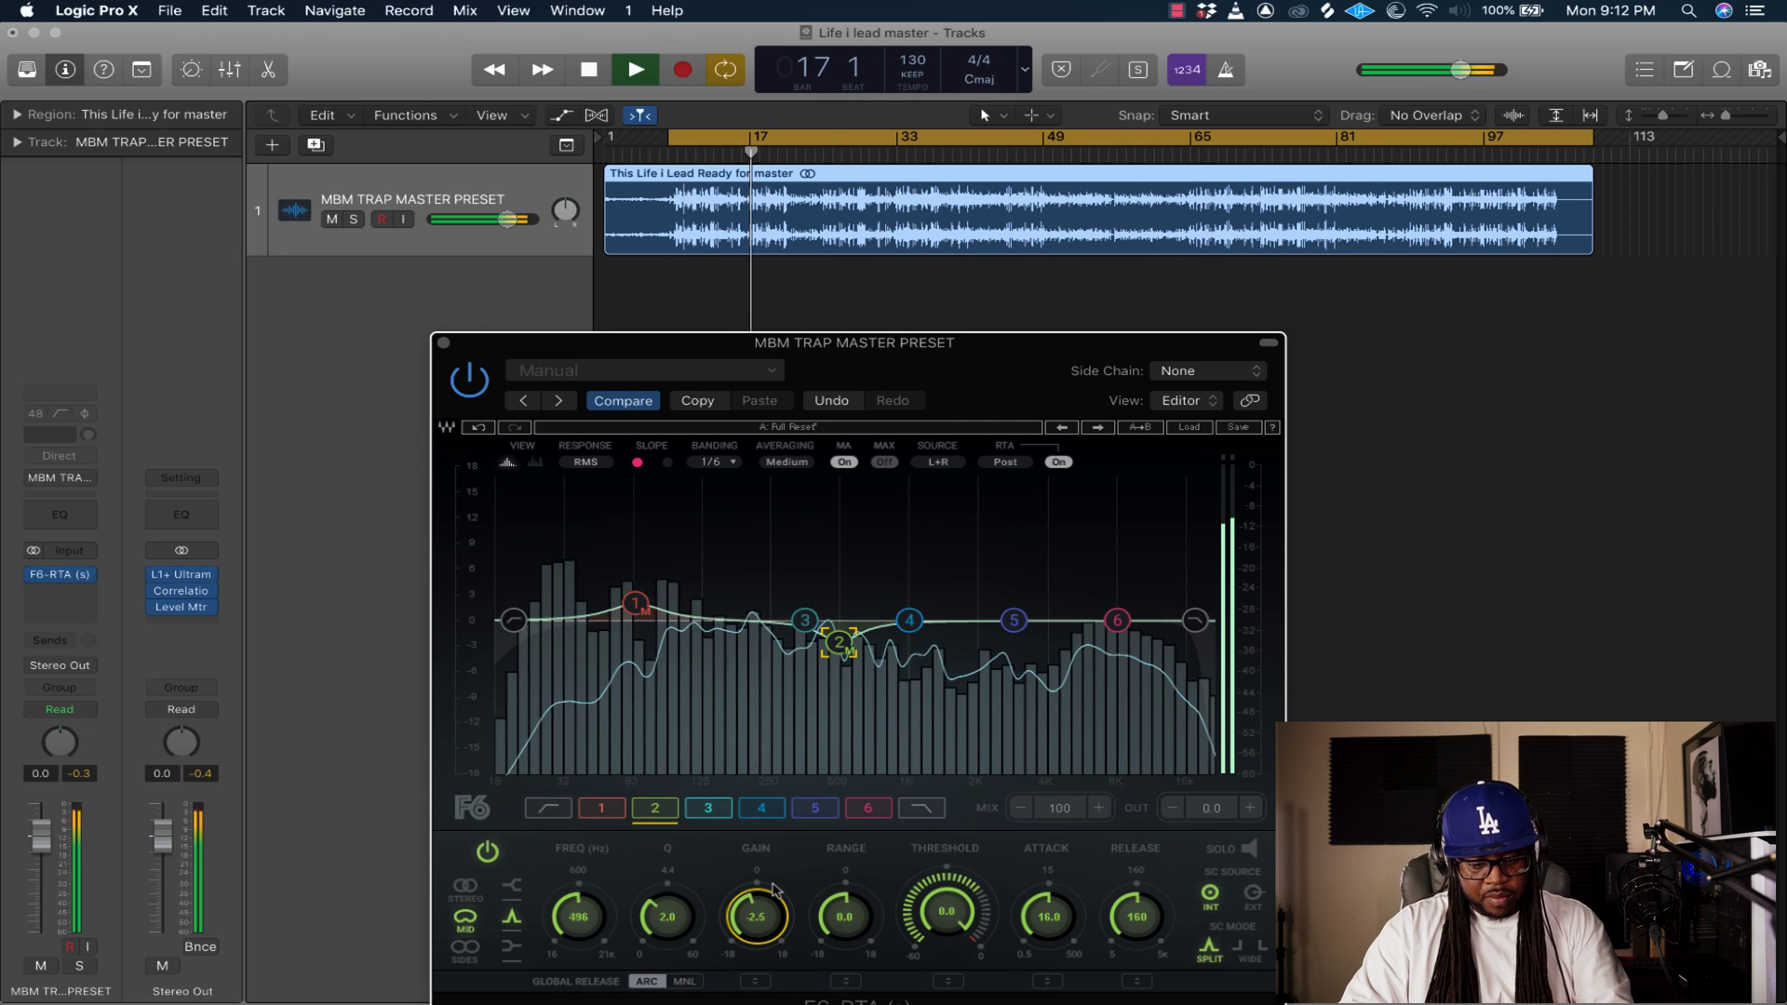
key("space")
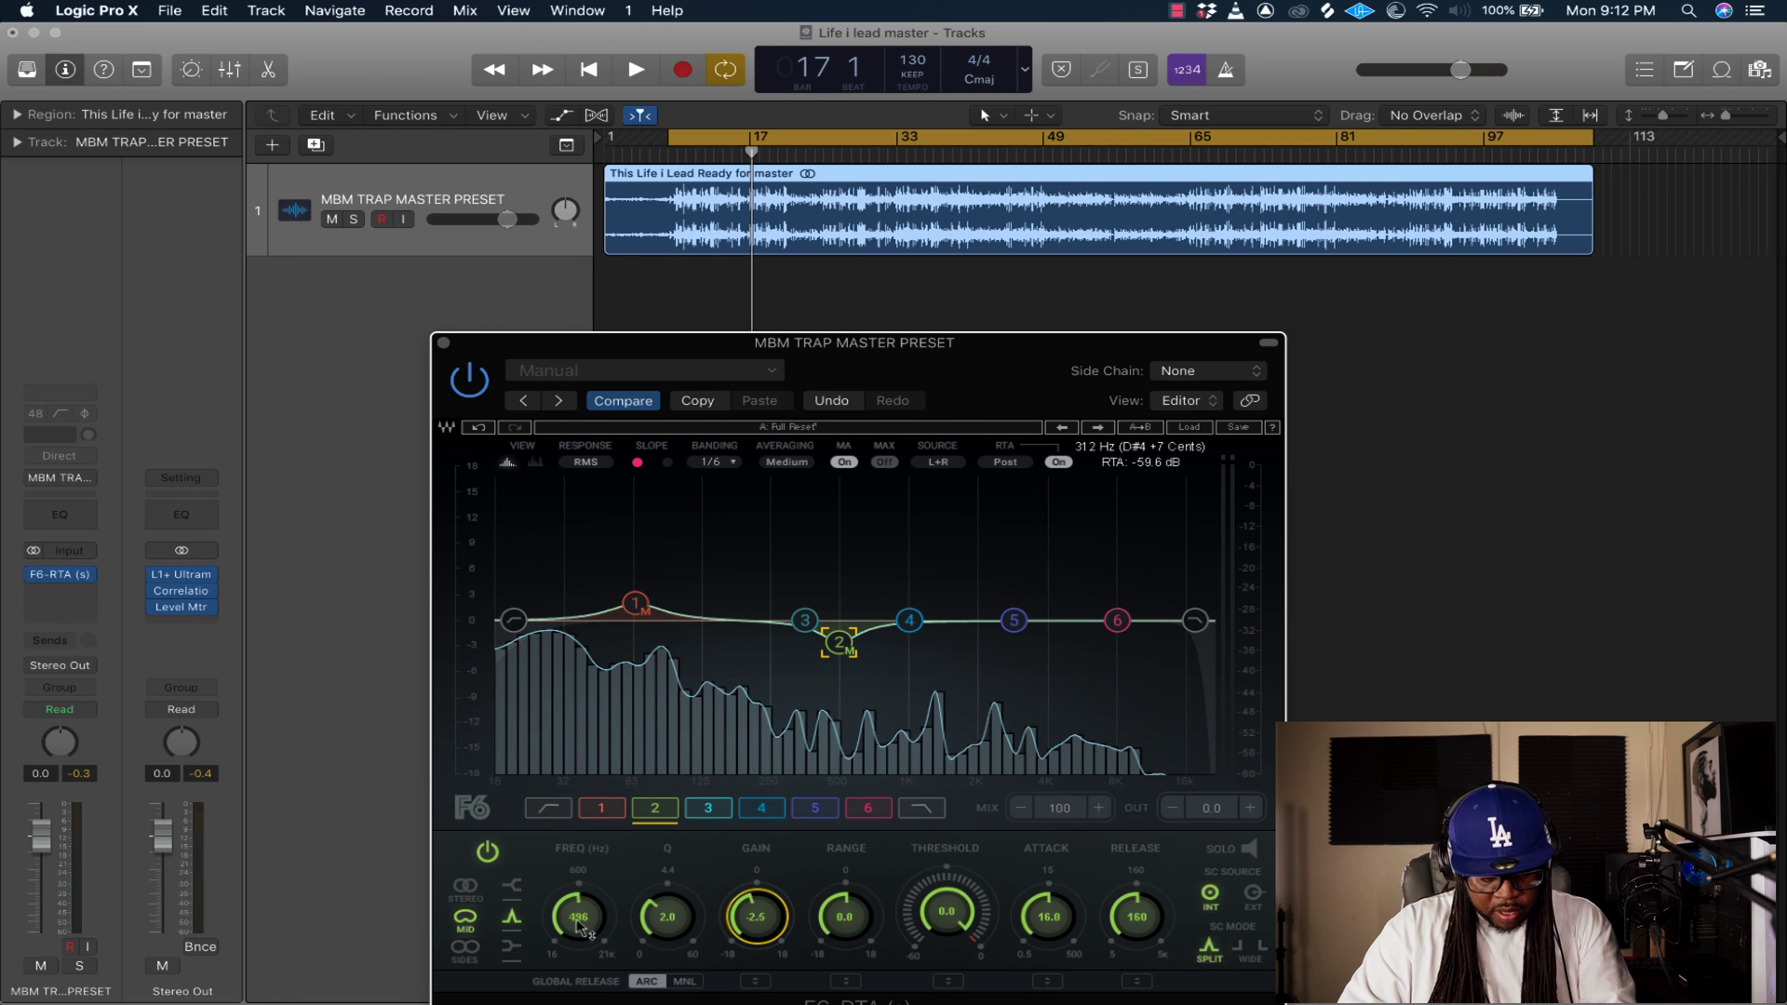
Set F6-RTA band 3 to Mid processing with a frequency of 1815 Hz and a Q of 1.5.
left_click(709, 810)
left_click(468, 921)
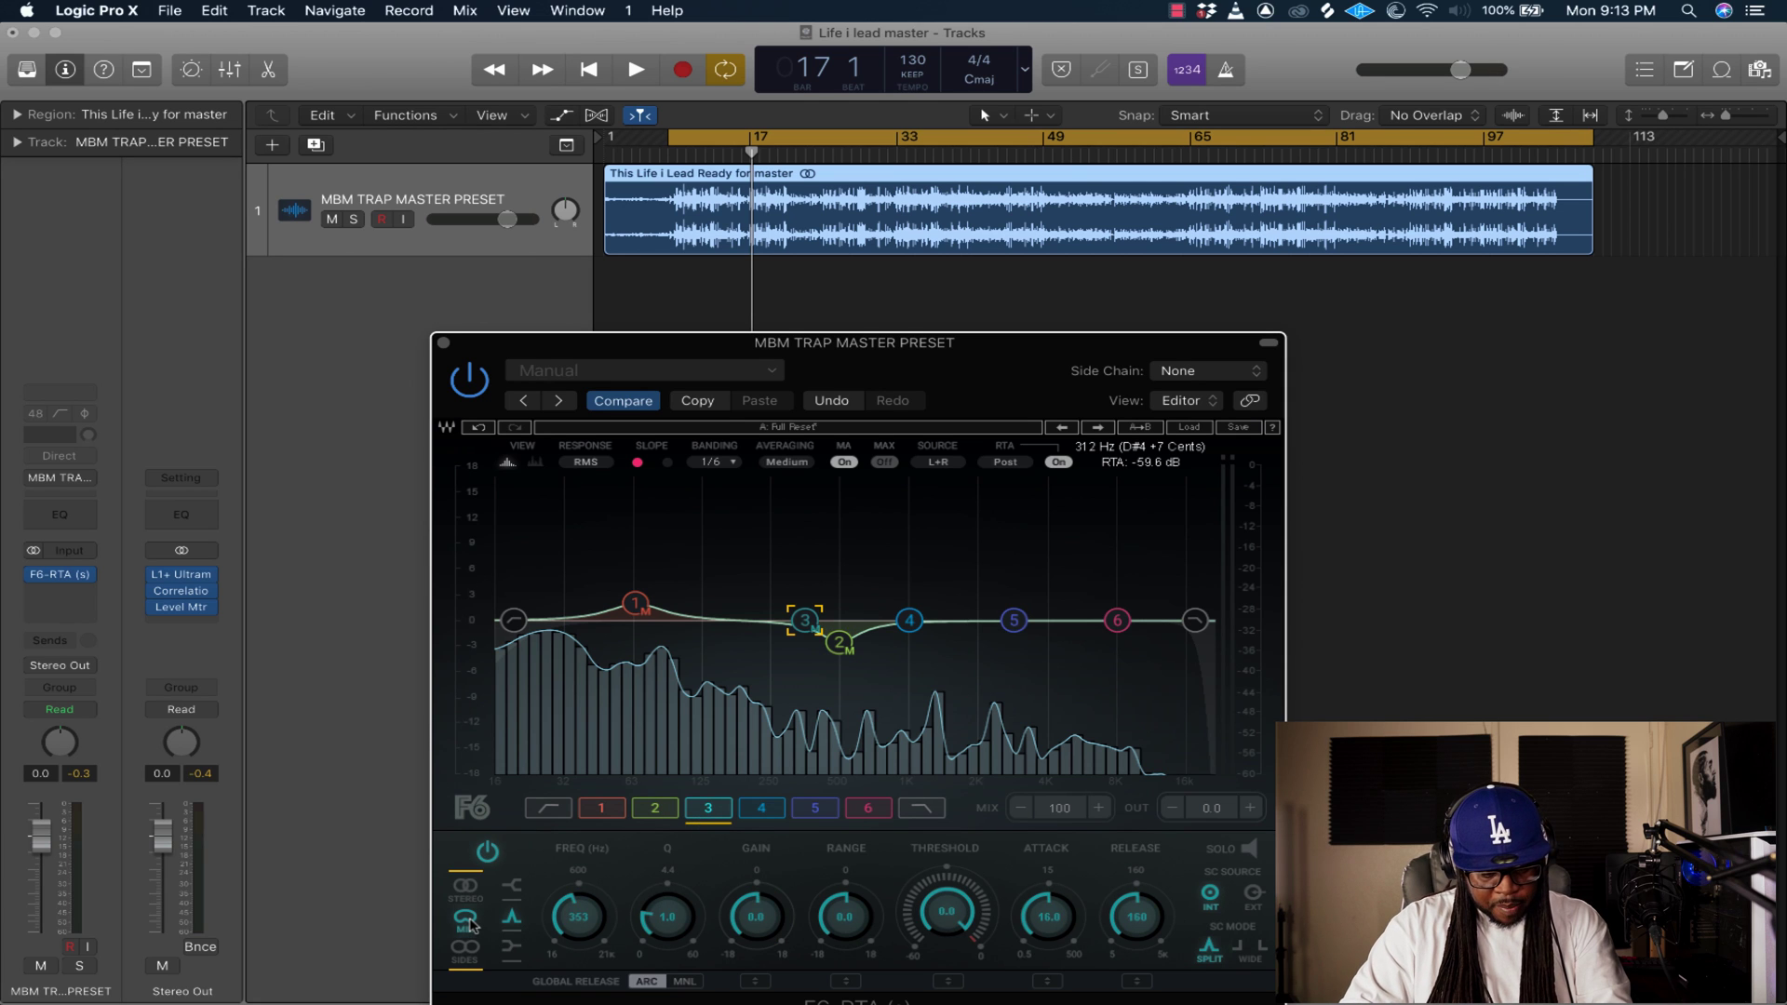
left_click_drag(581, 921, 582, 884)
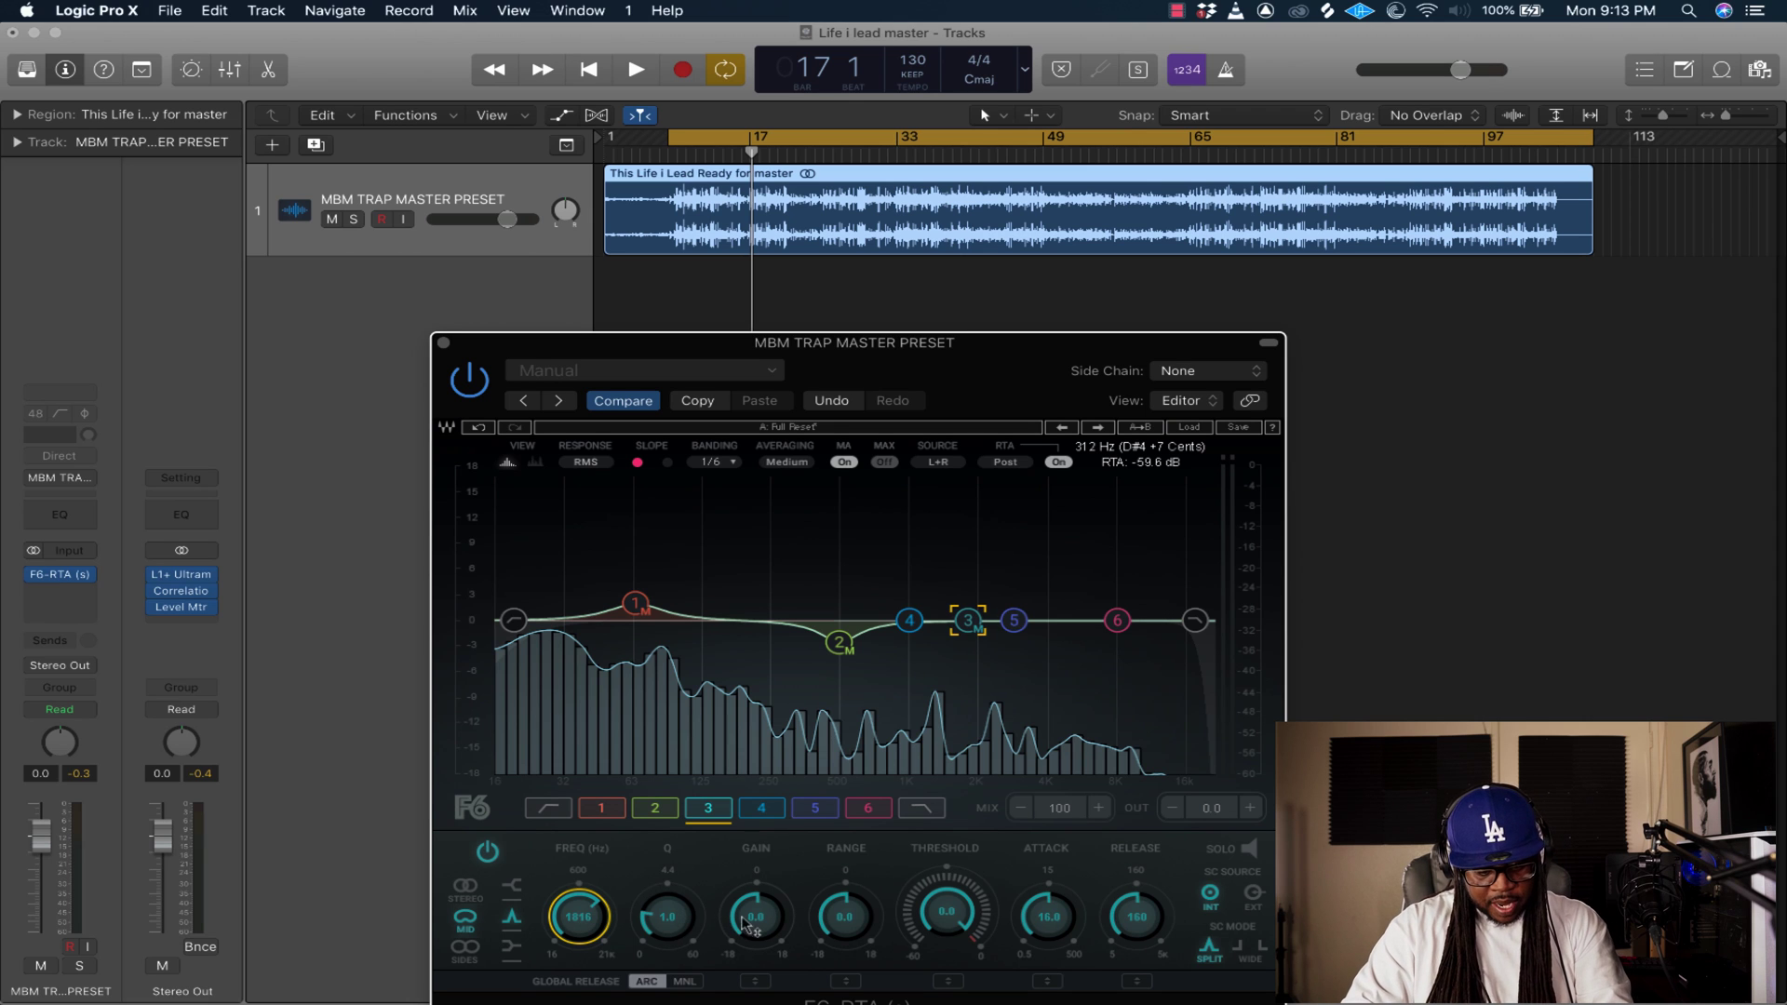
left_click_drag(668, 917, 668, 915)
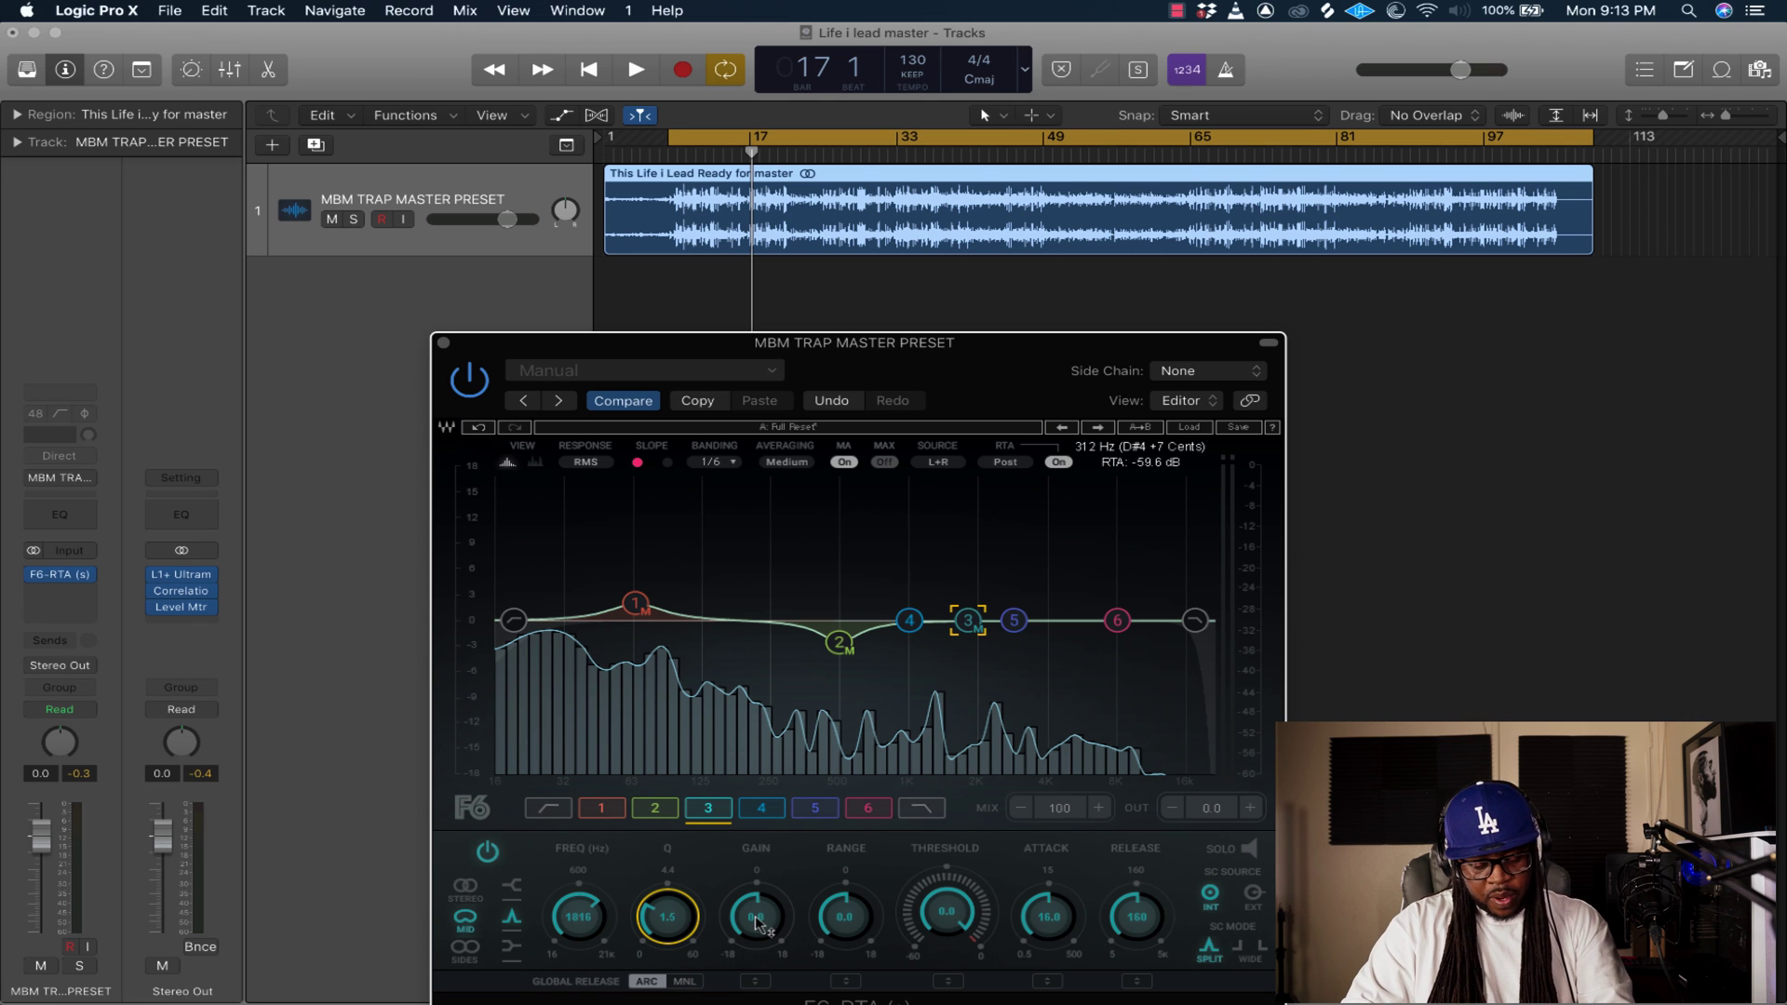
During playback, set band 3's gain to 2.0 and compare the sound with the F6-RTA bypassed and active.
key("space")
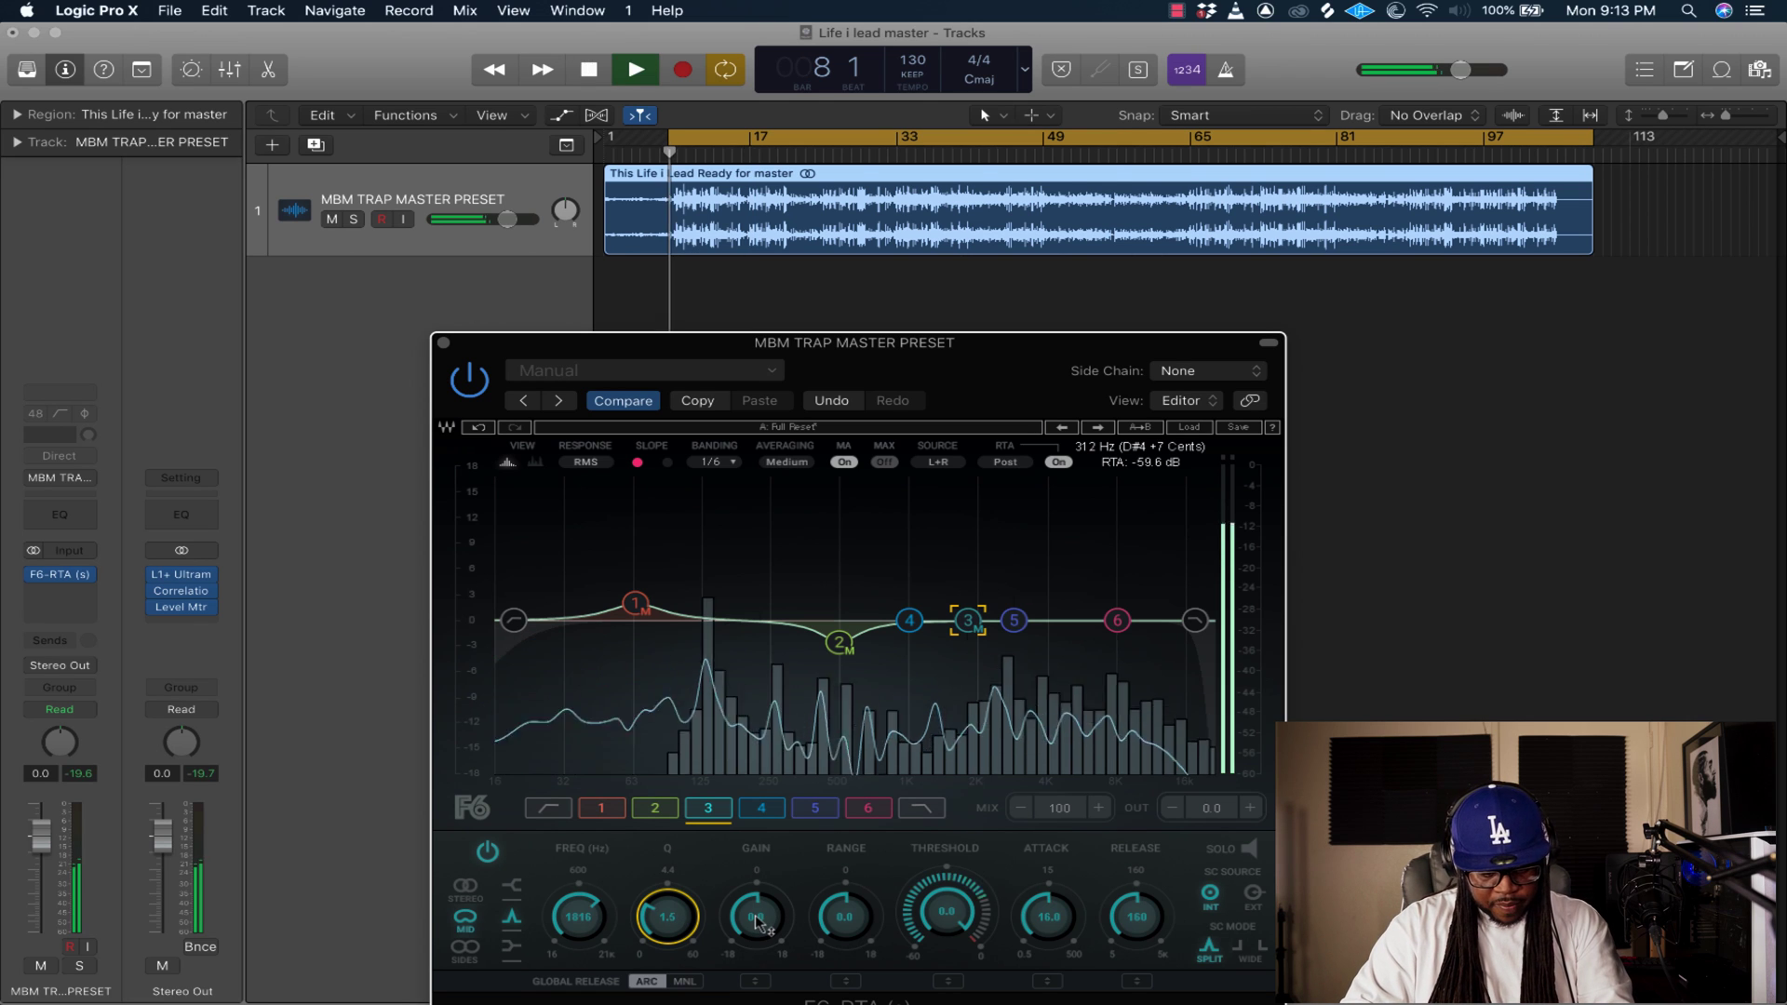
left_click_drag(756, 921, 756, 912)
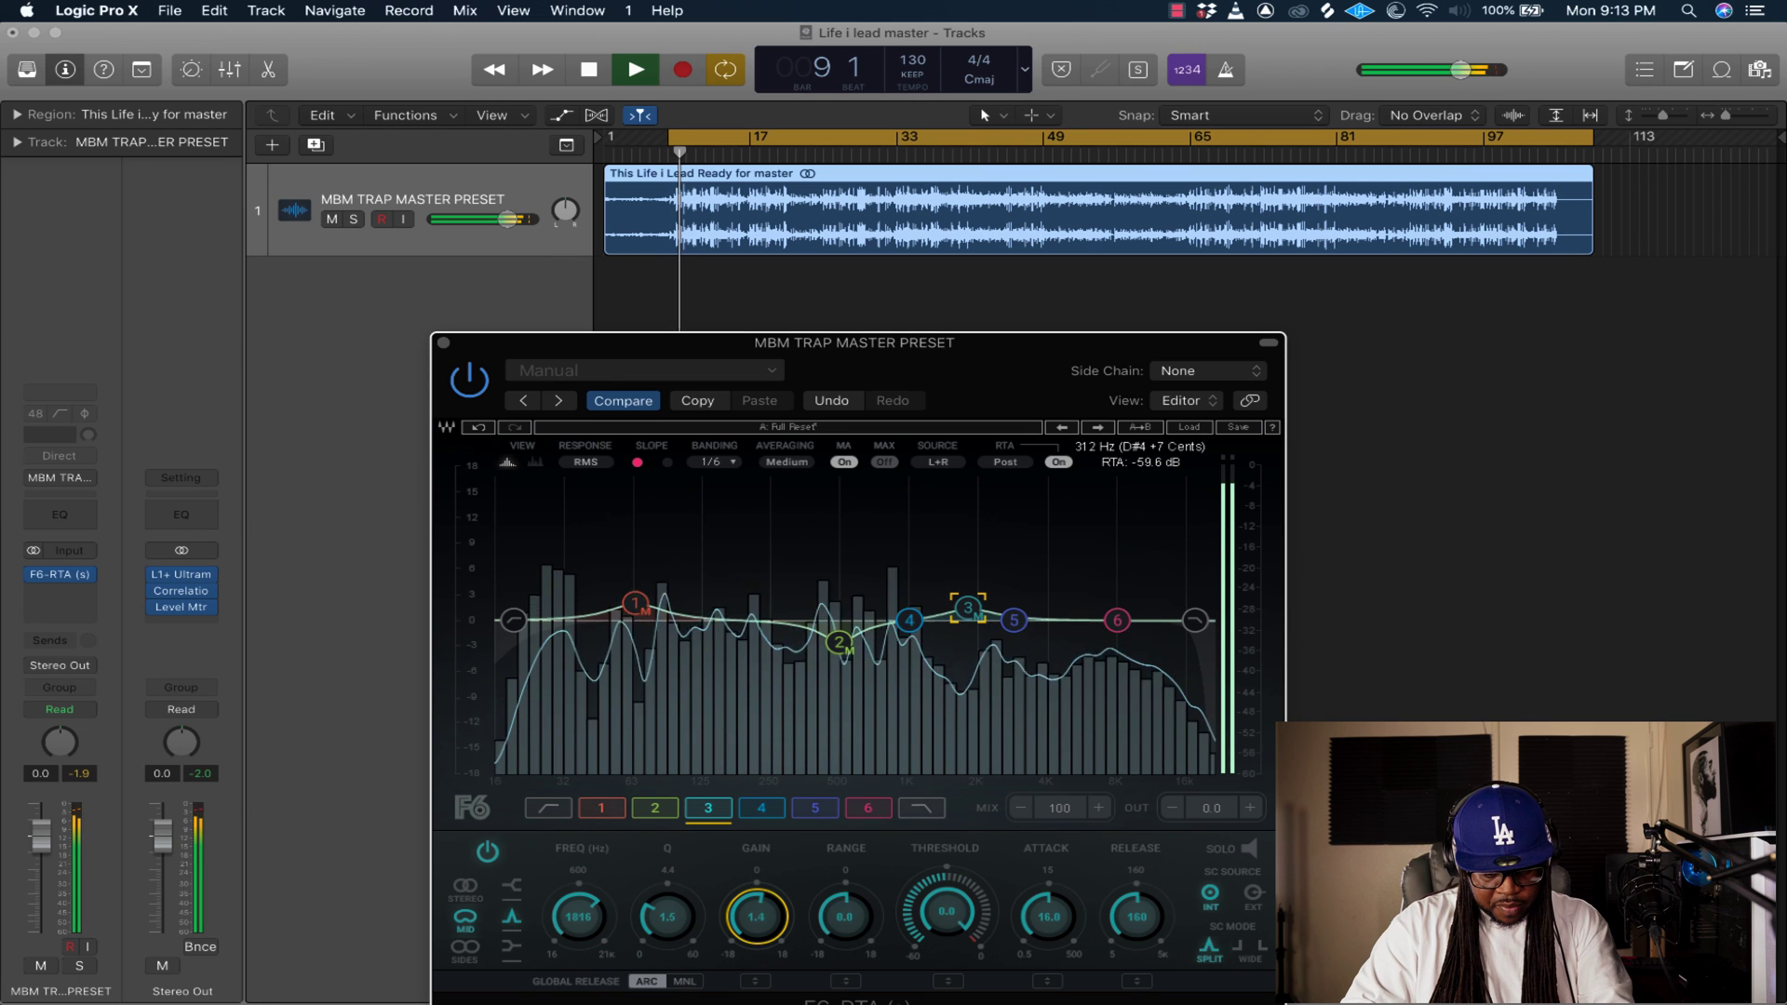
left_click_drag(755, 917, 759, 920)
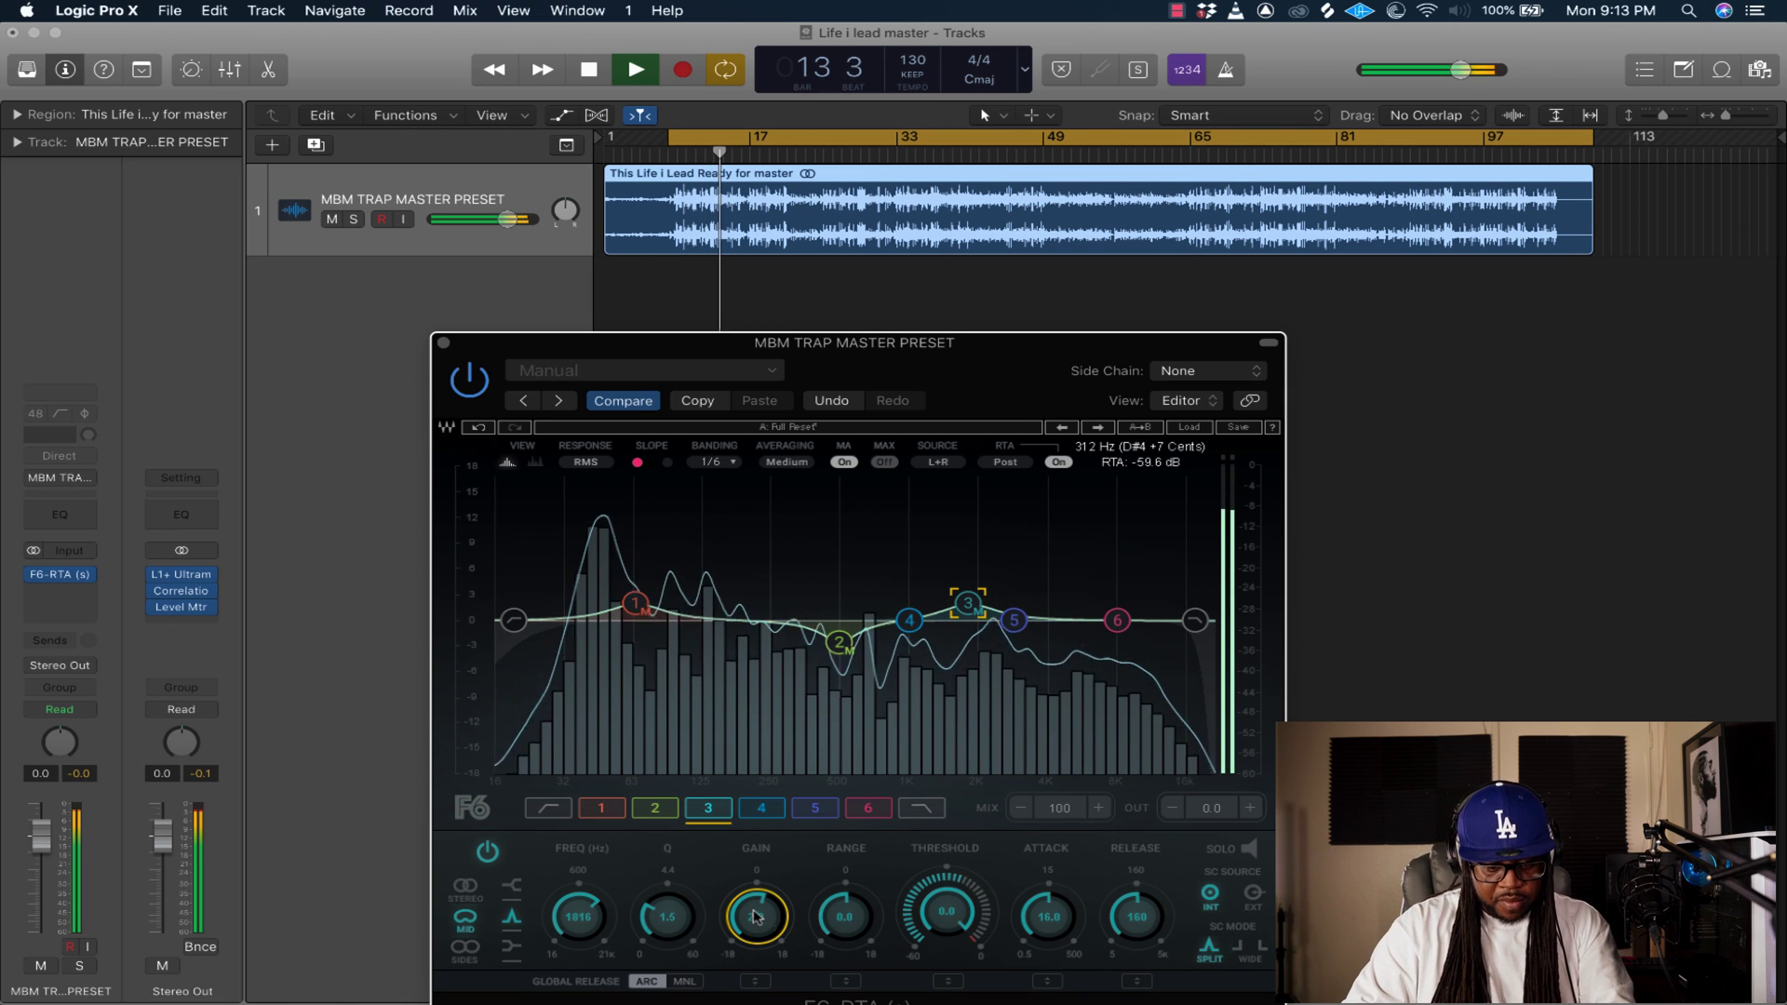
left_click(470, 382)
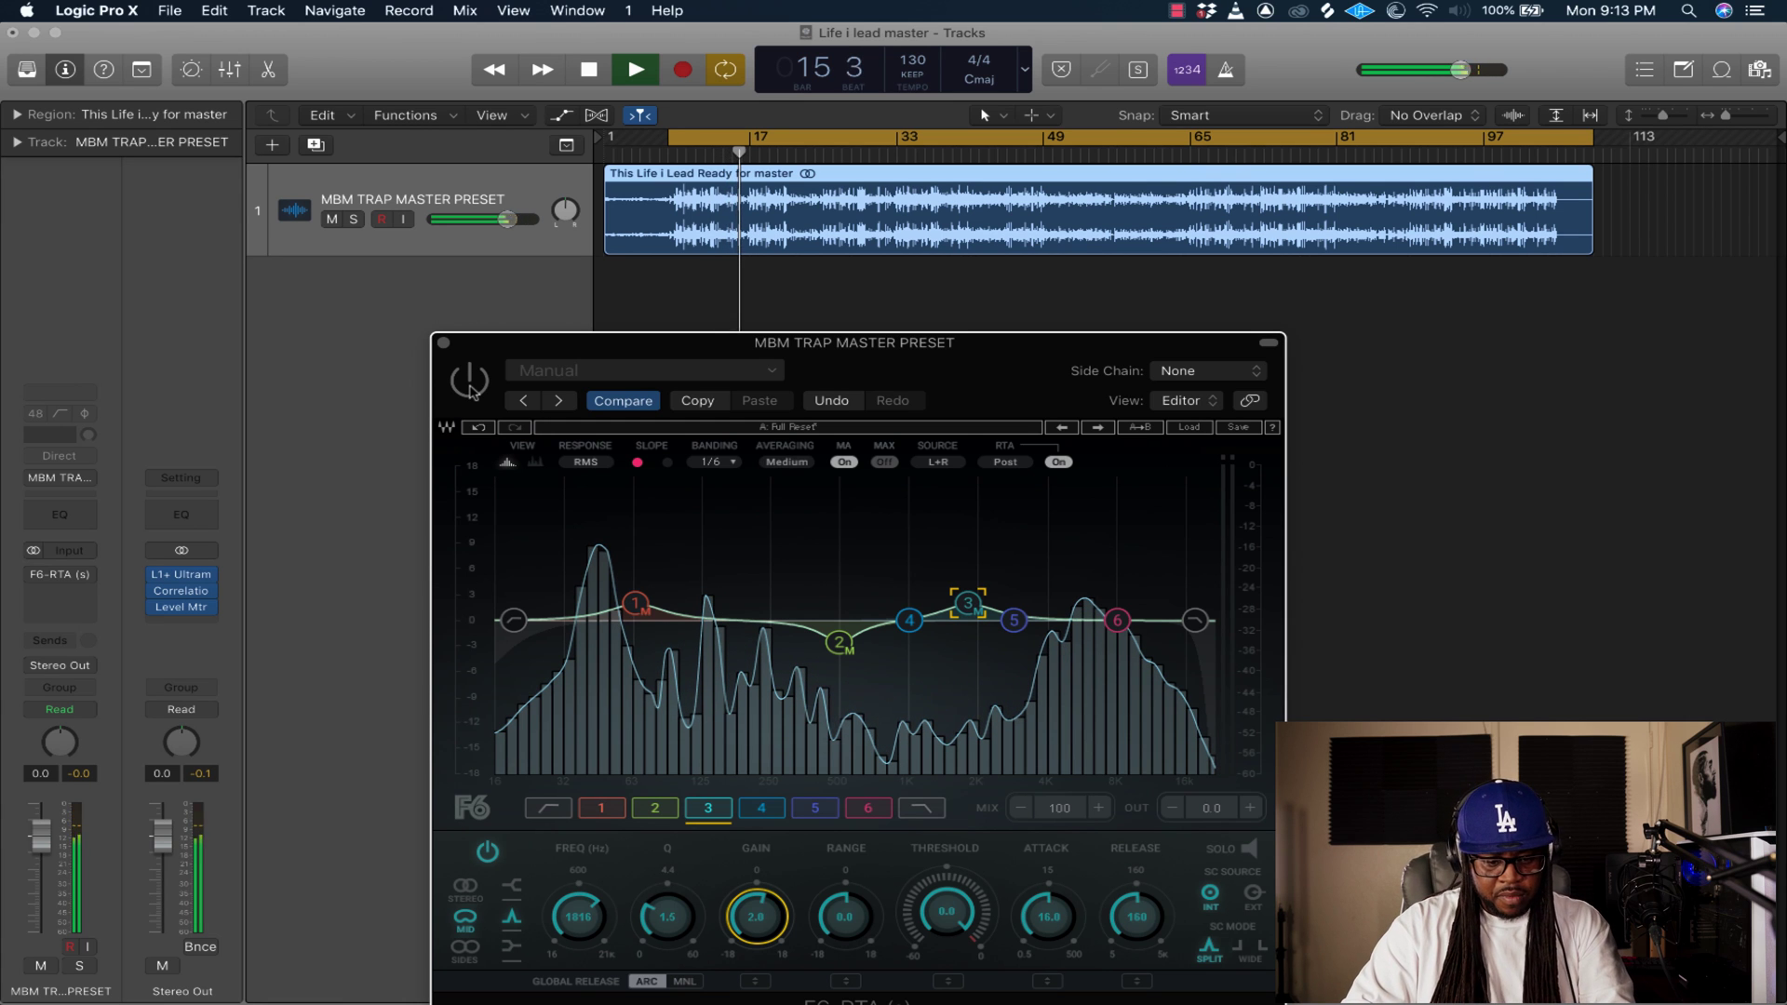
left_click(470, 383)
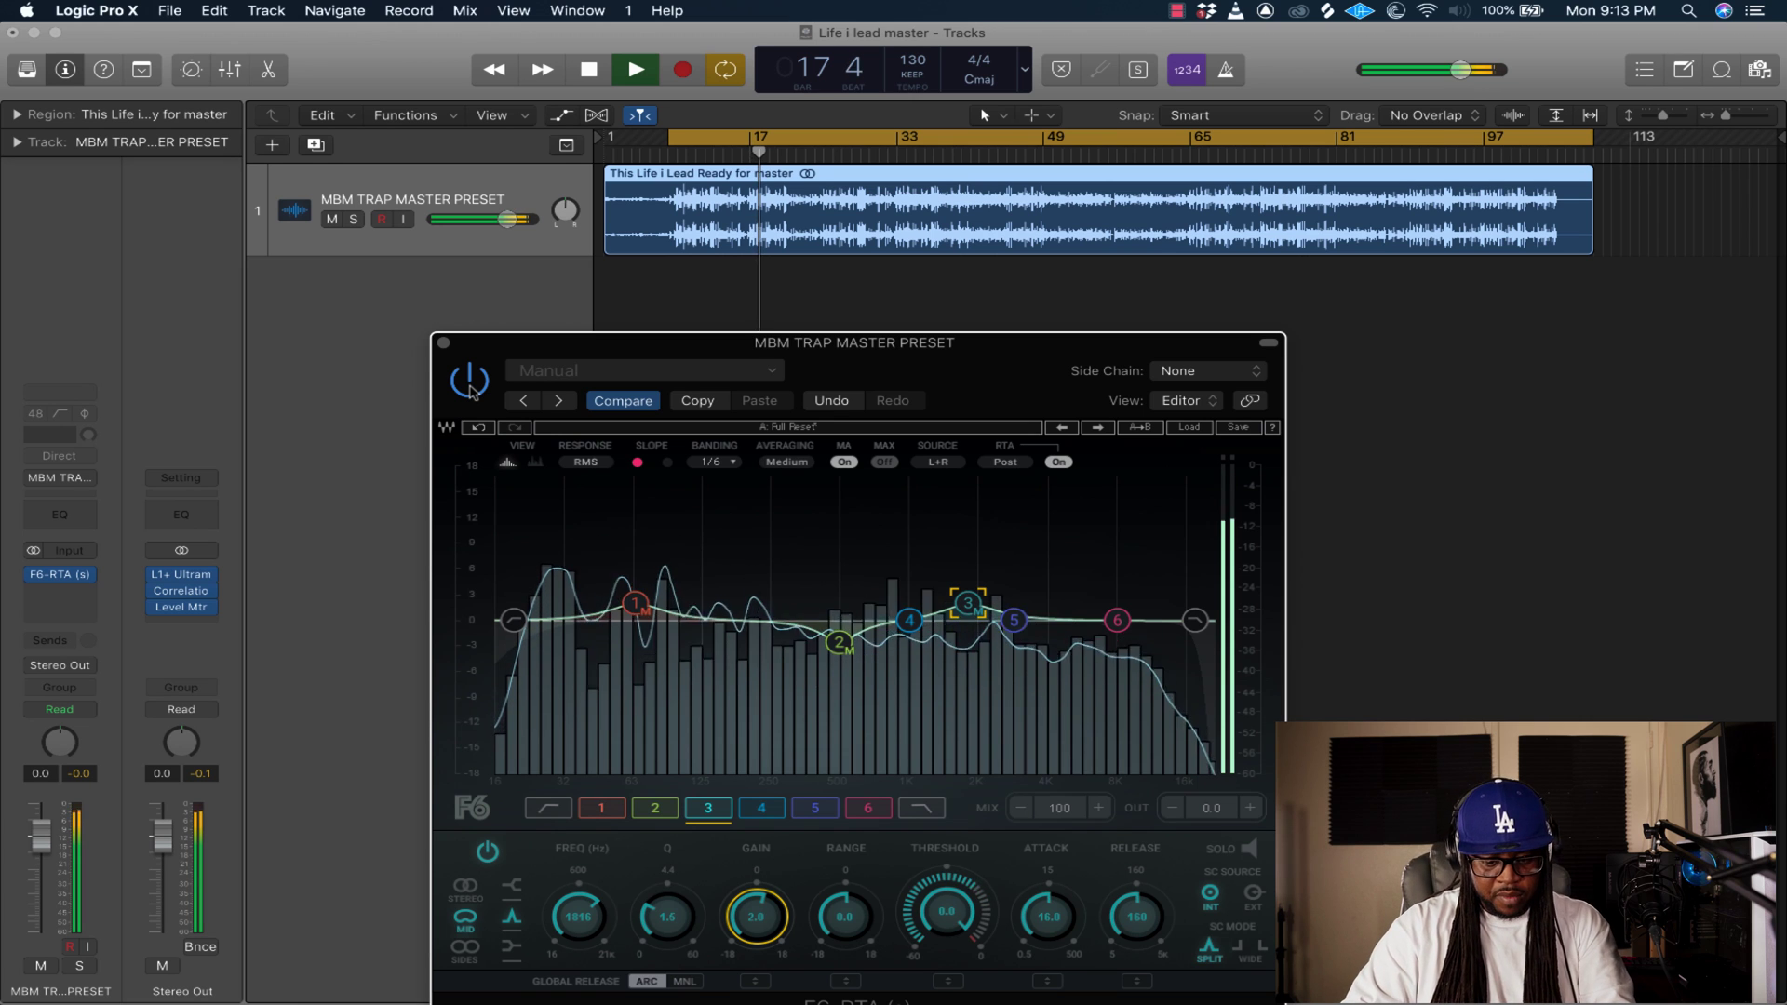
key("space")
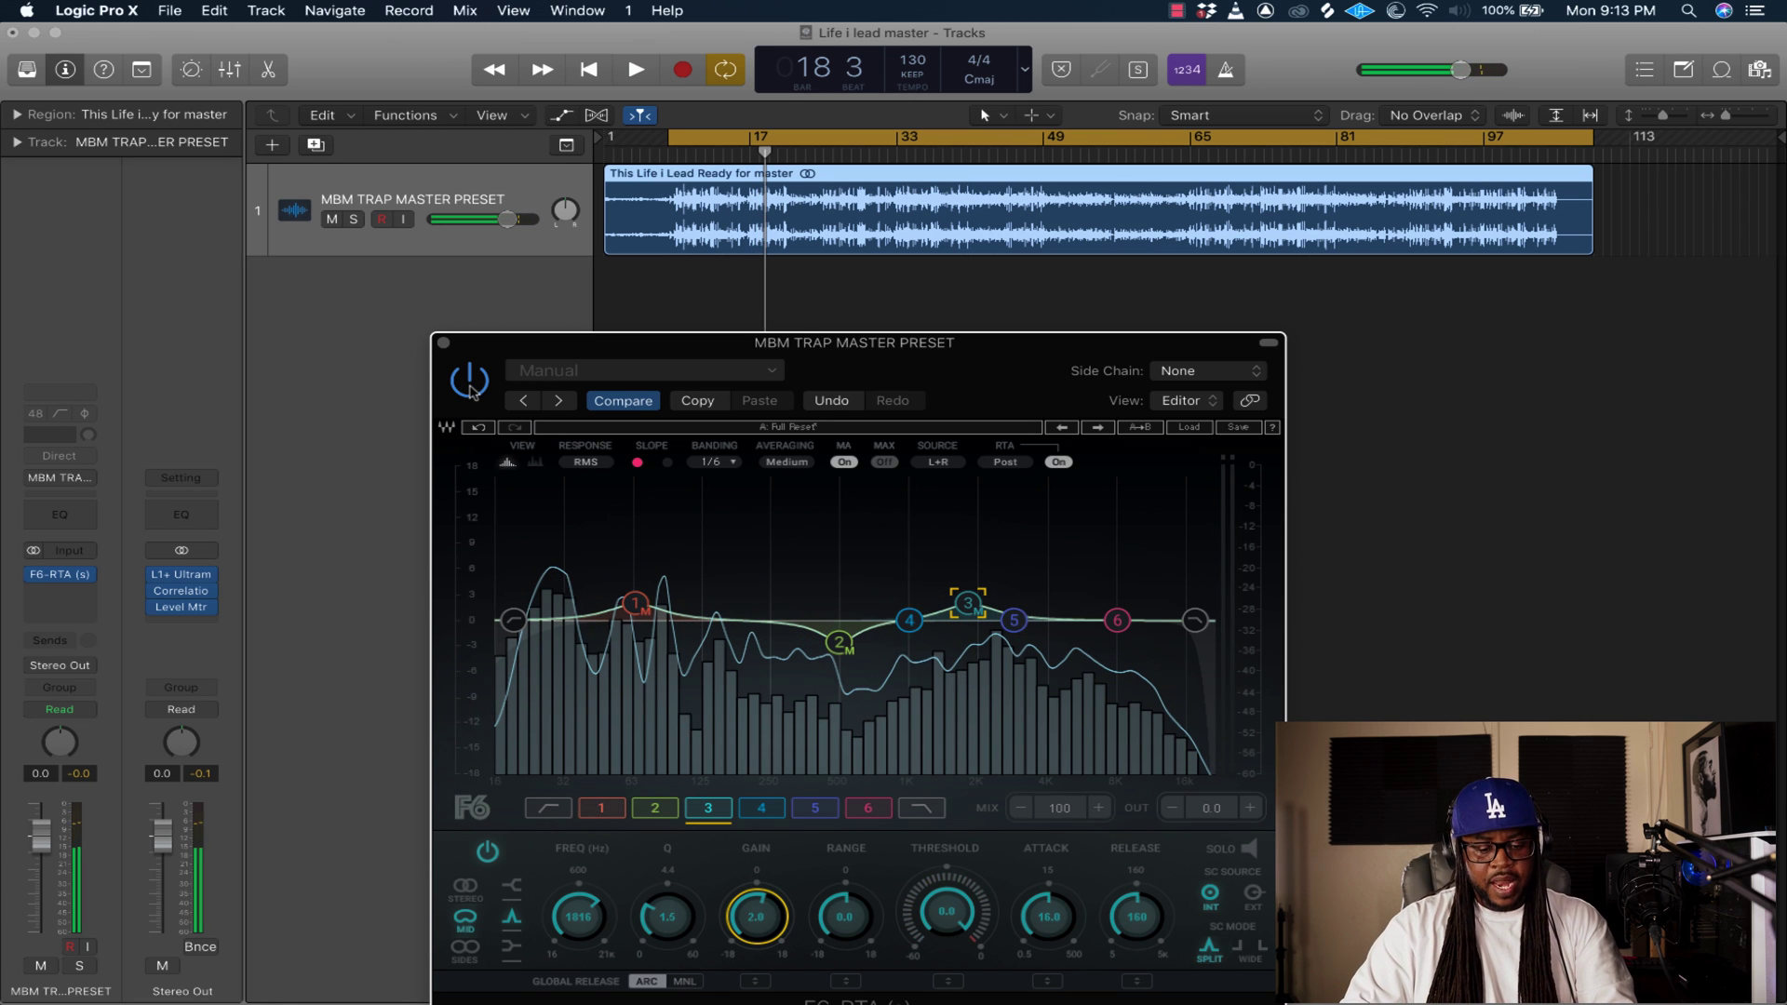
Close the first equalizer and insert a second stereo F6-RTA directly after it on the MBM TRAP MASTER PRESET track.
left_click_drag(549, 347, 578, 333)
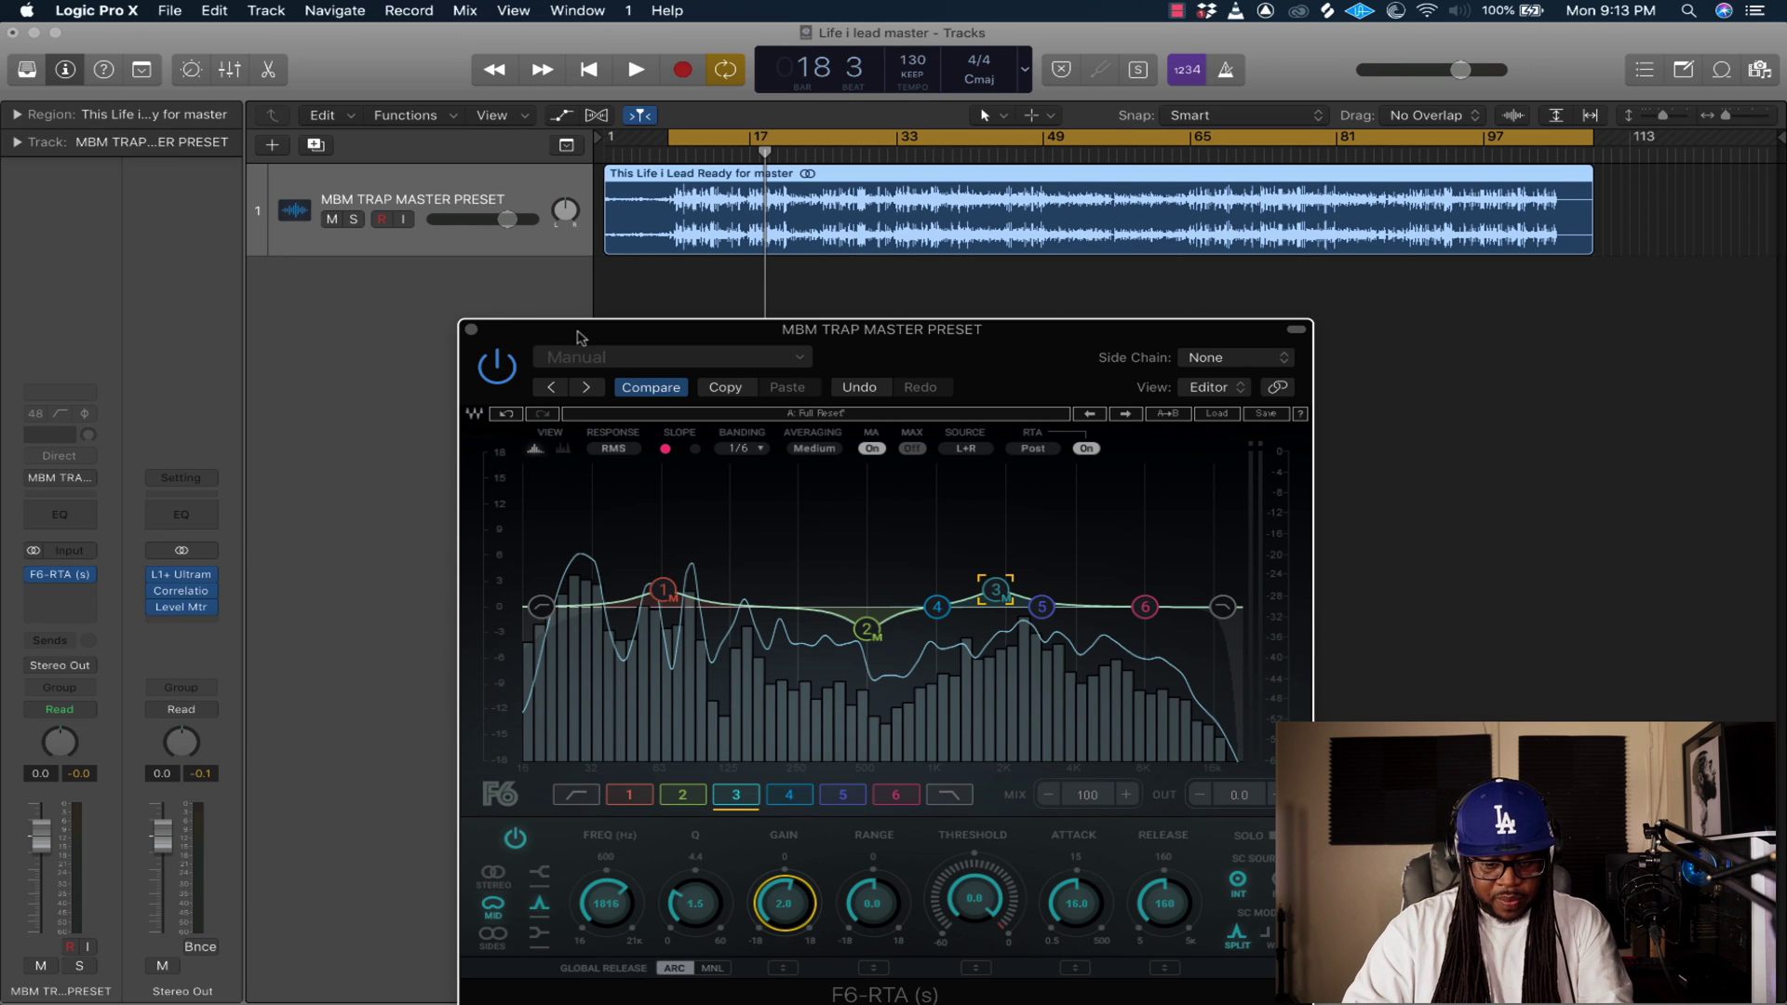
left_click_drag(571, 334, 752, 292)
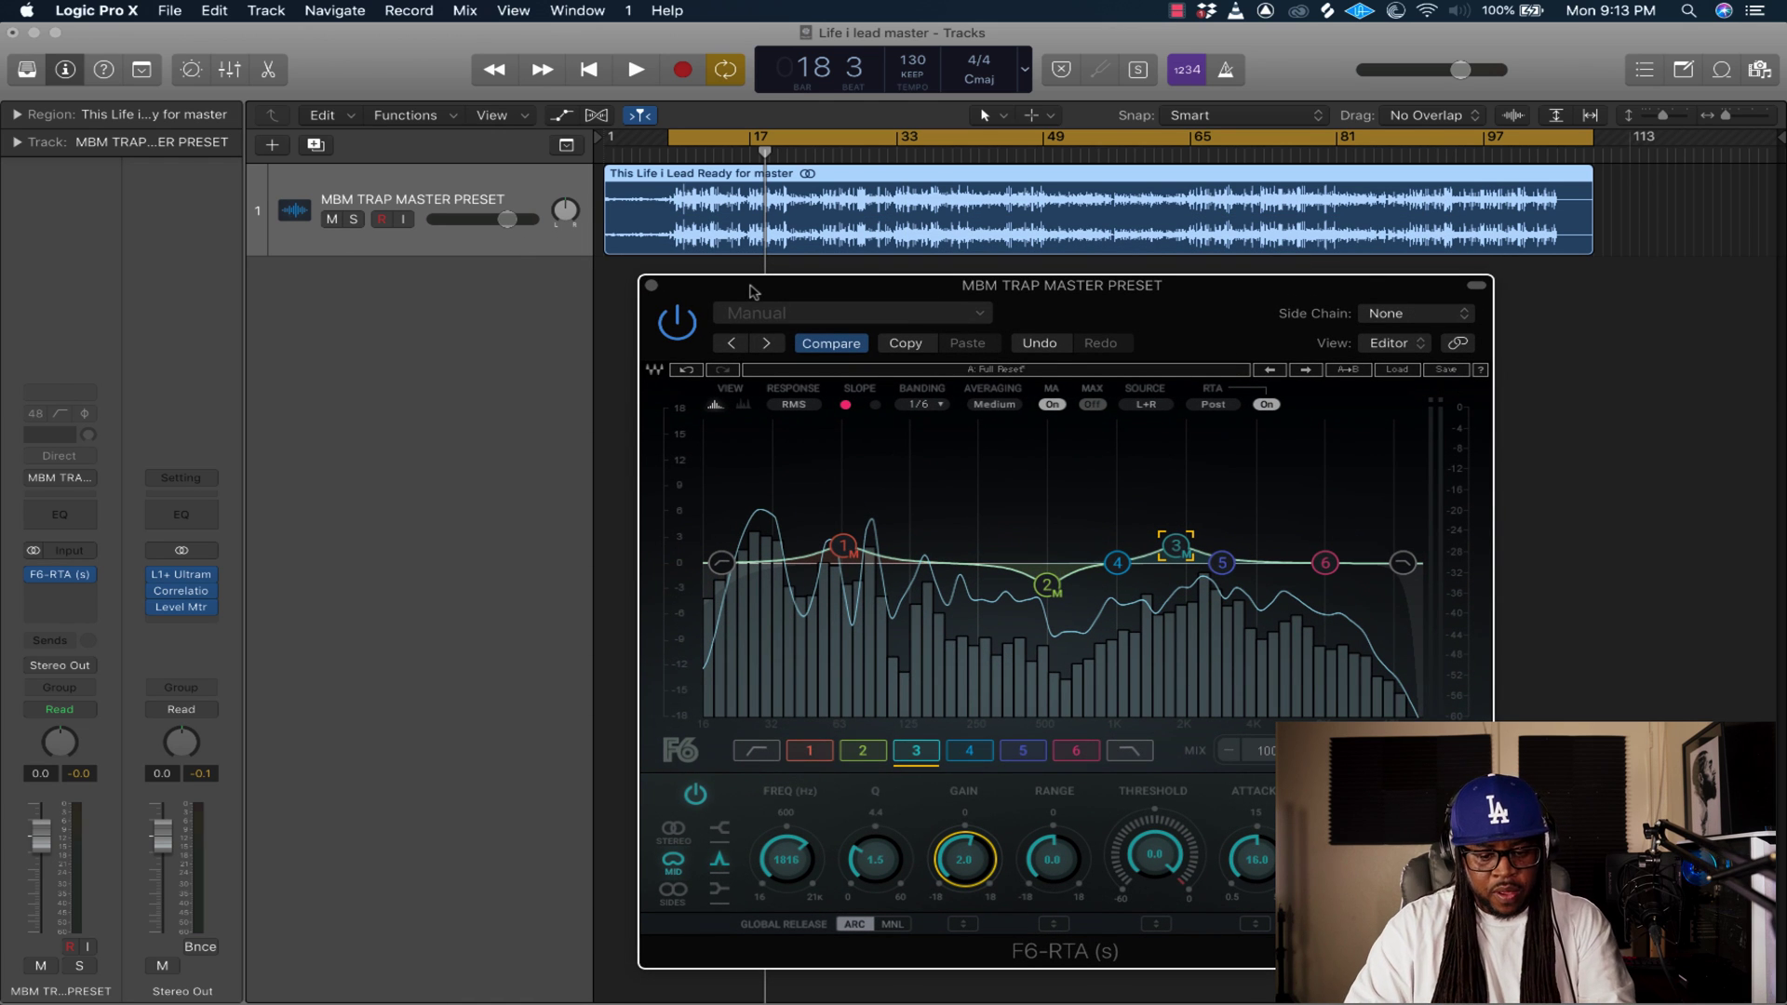
left_click(652, 286)
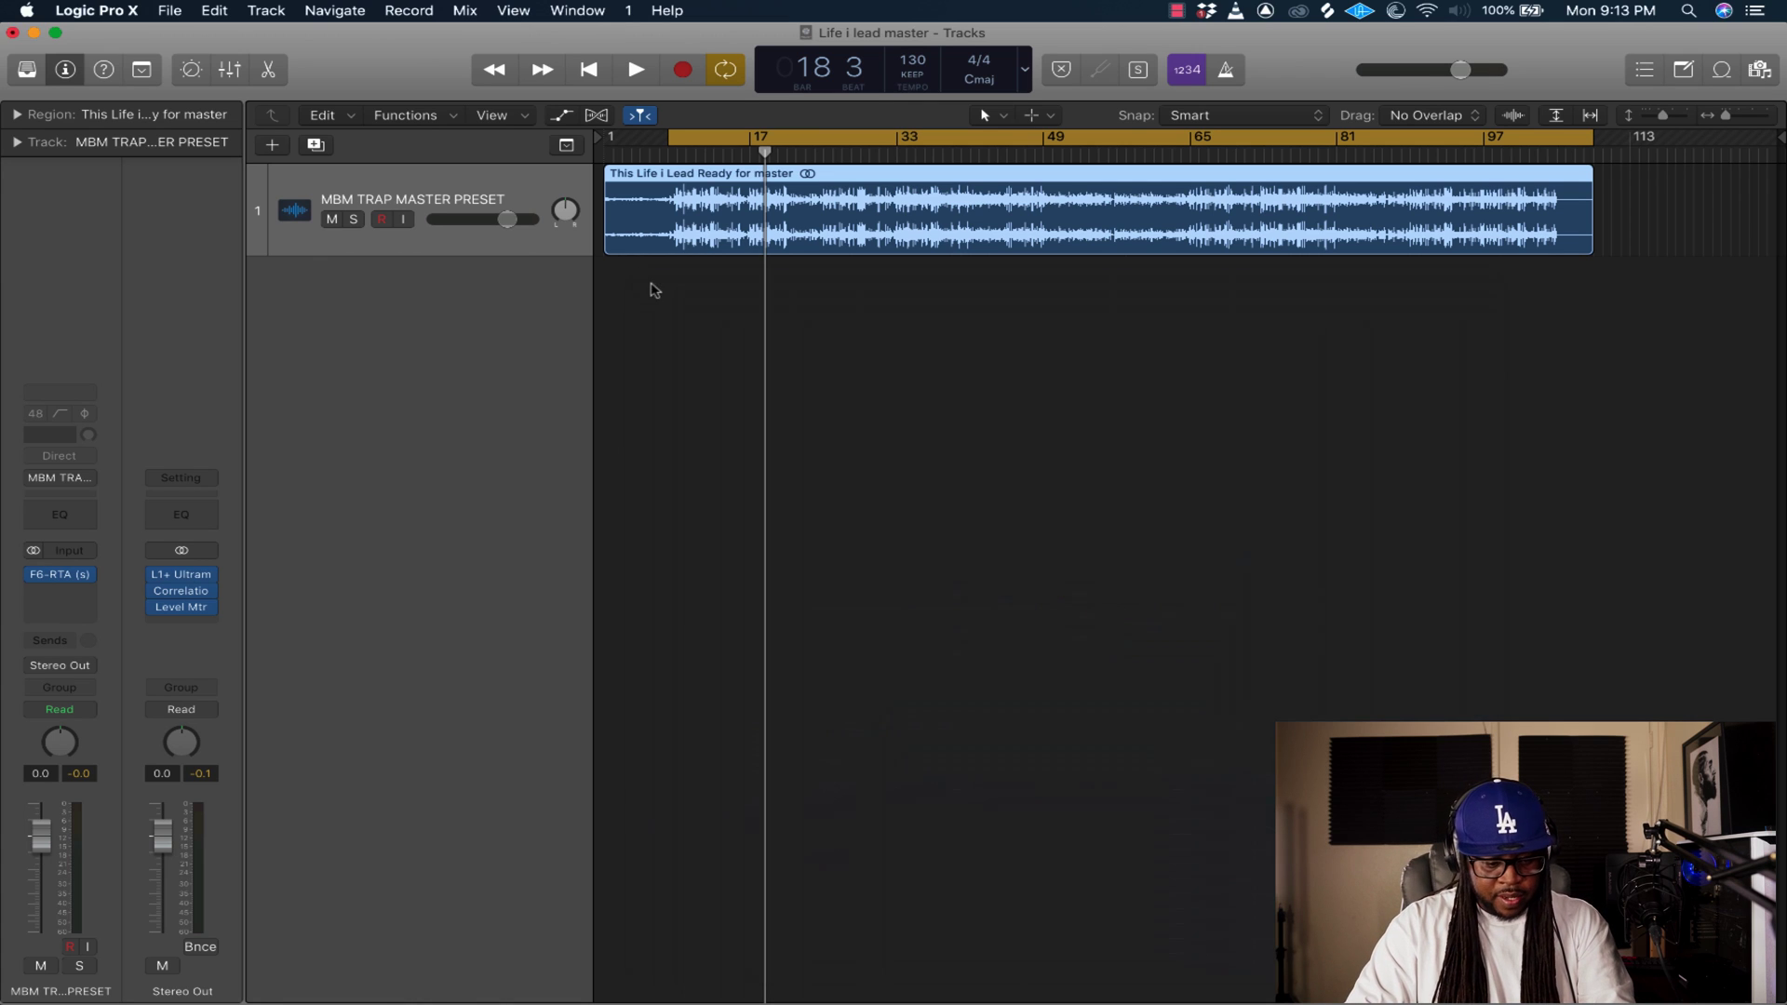
left_click(86, 597)
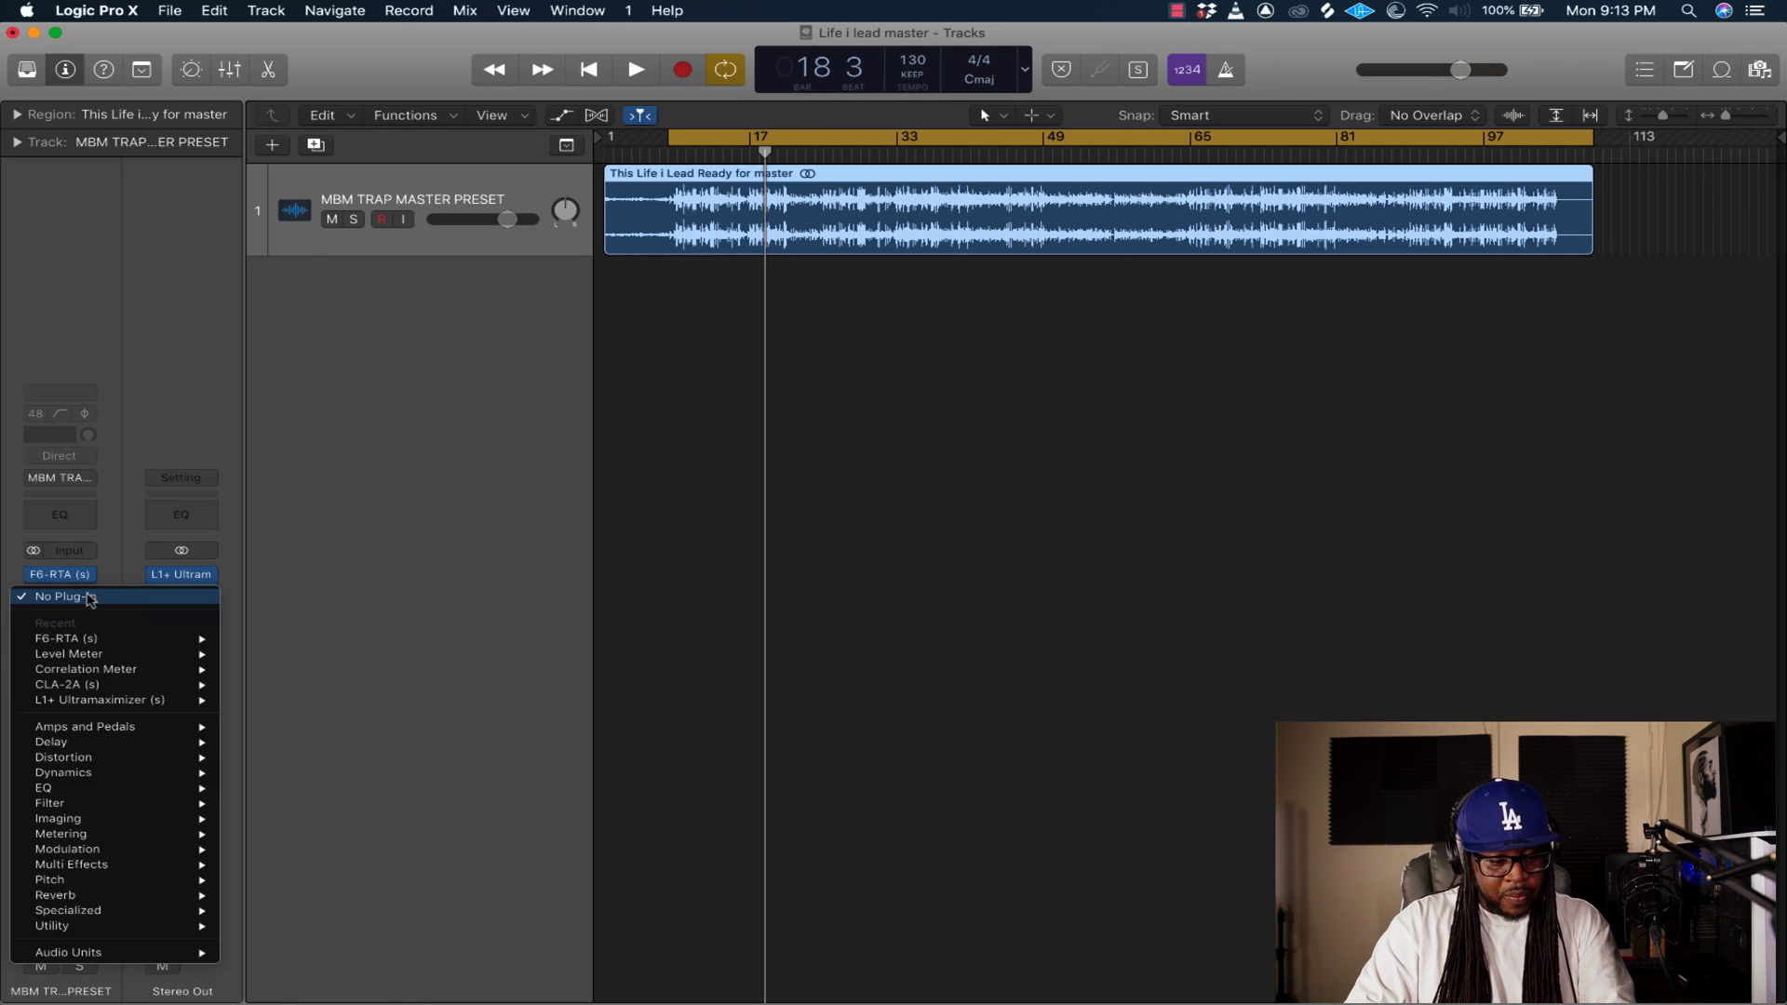
mouse_move(88, 642)
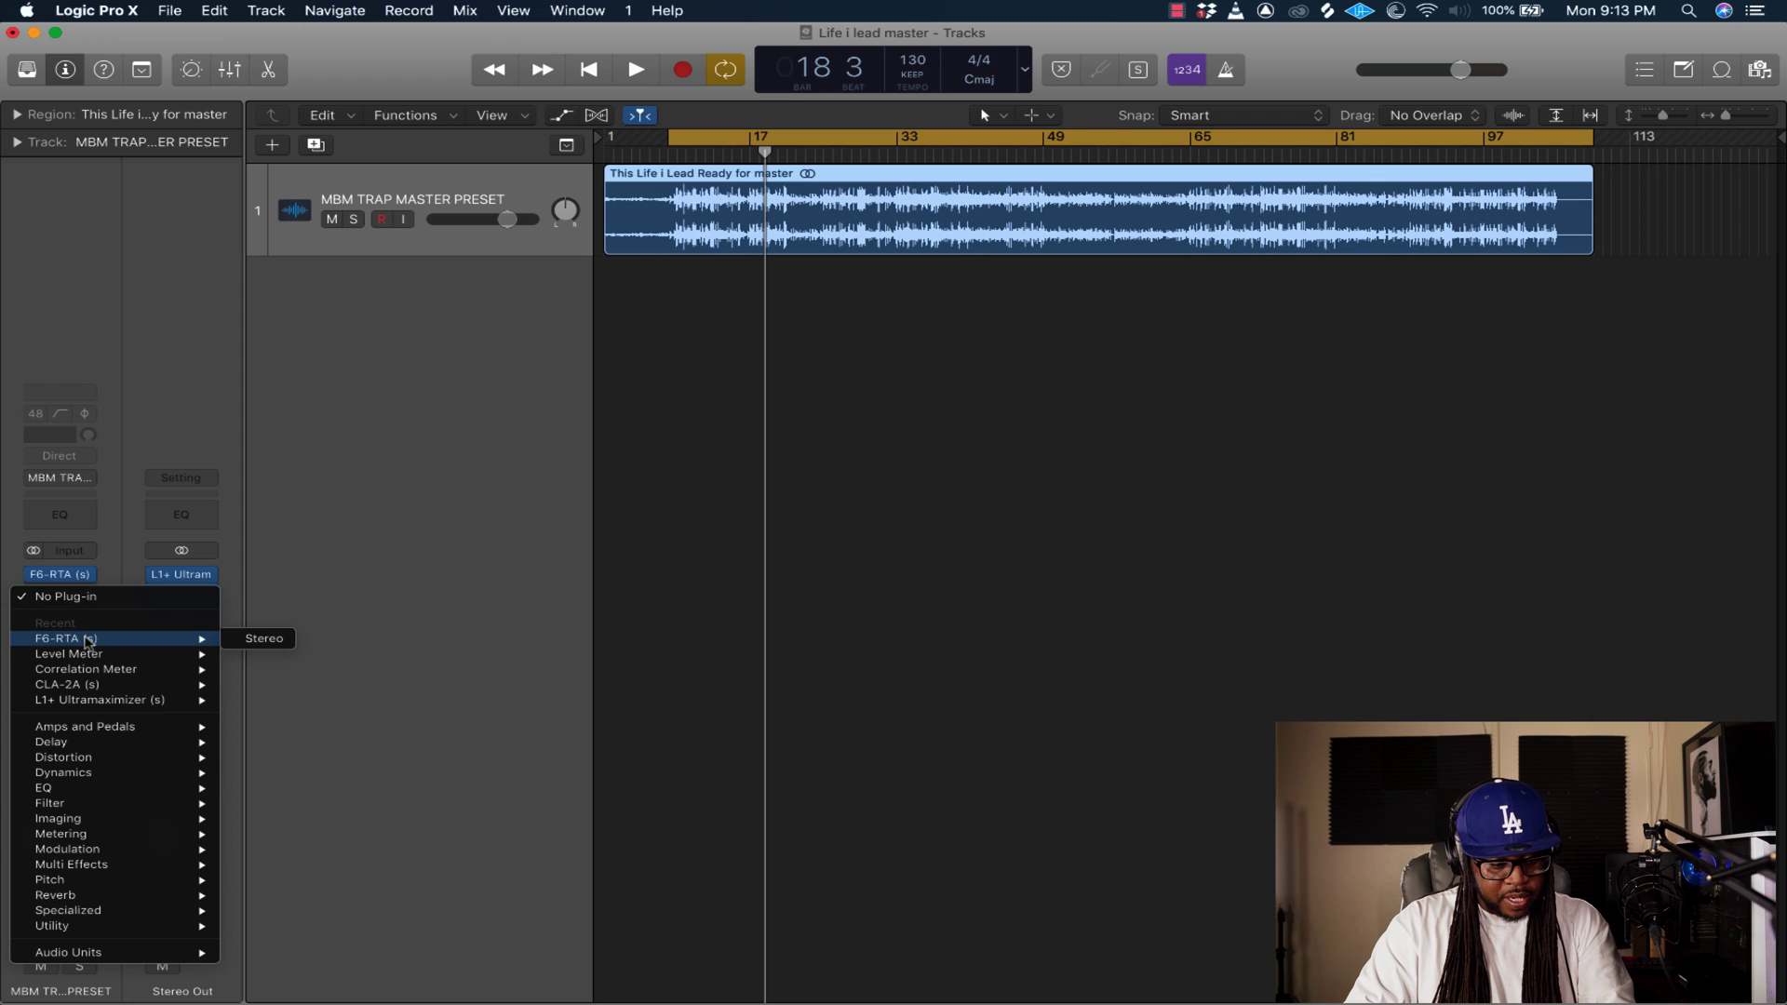
left_click(264, 638)
left_click_drag(633, 117, 1197, 239)
Set band 1 to Sides processing, enable the high-pass filter at 70 Hz with a 6 dB/Oct slope, and audition the result.
left_click(618, 782)
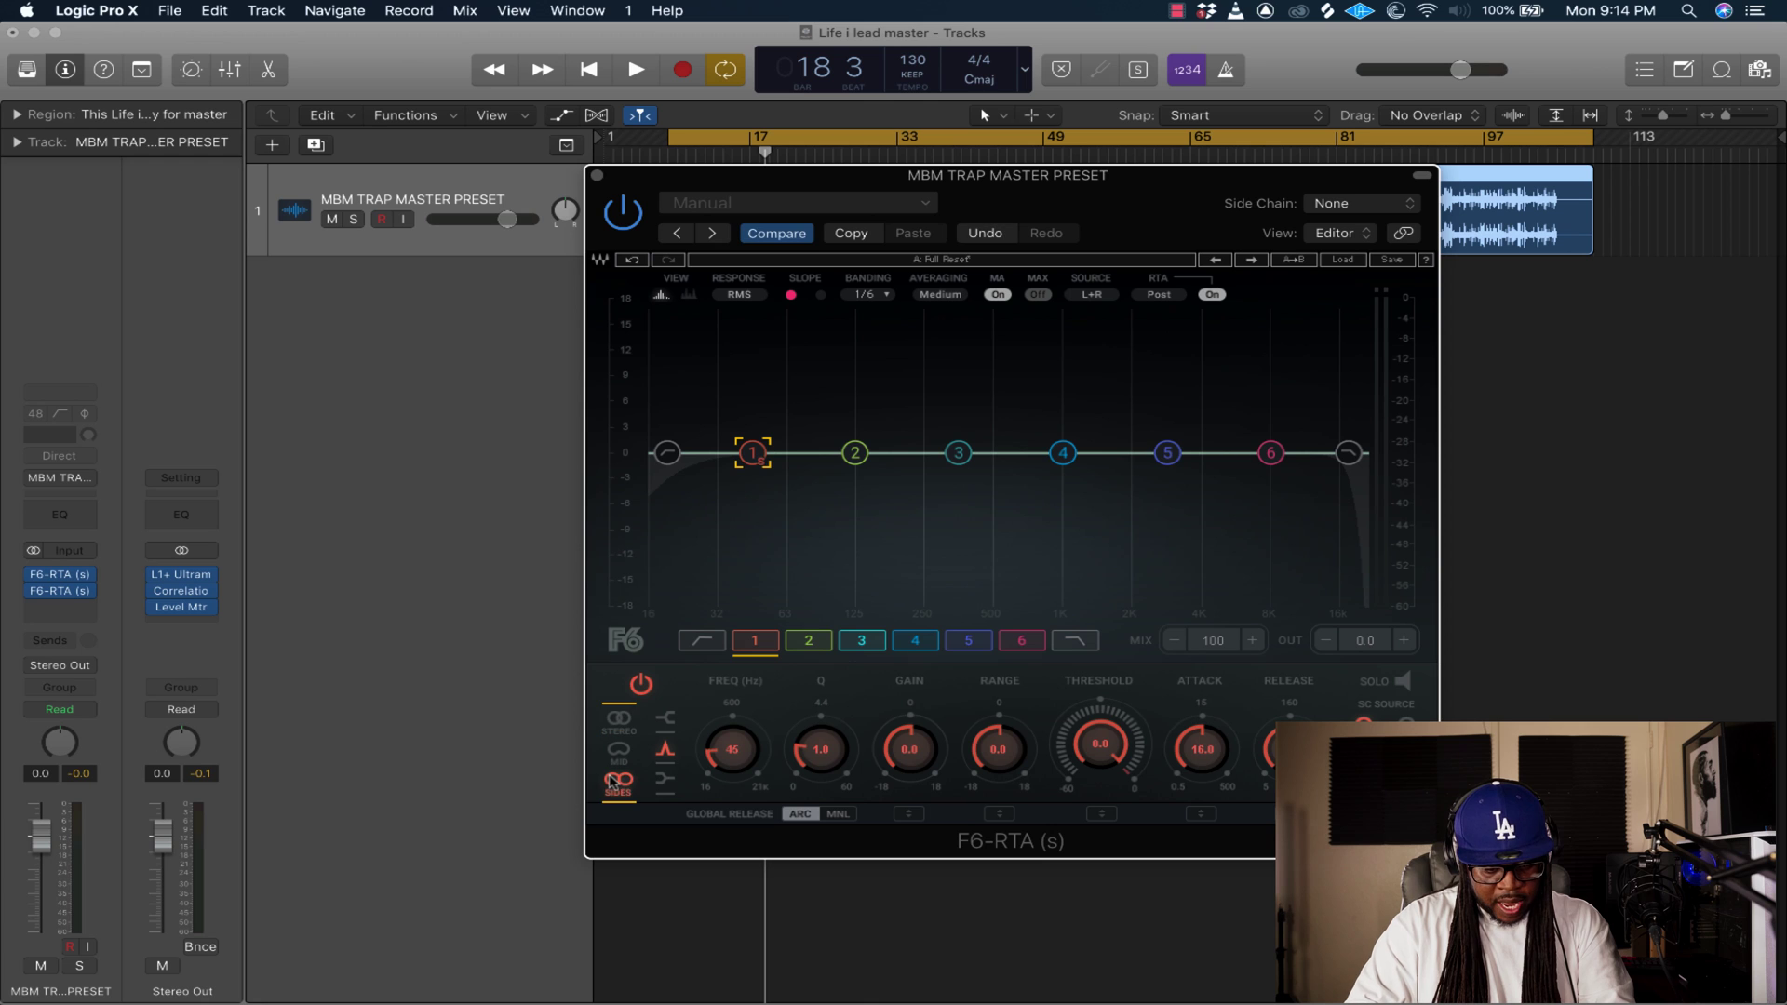
left_click(696, 641)
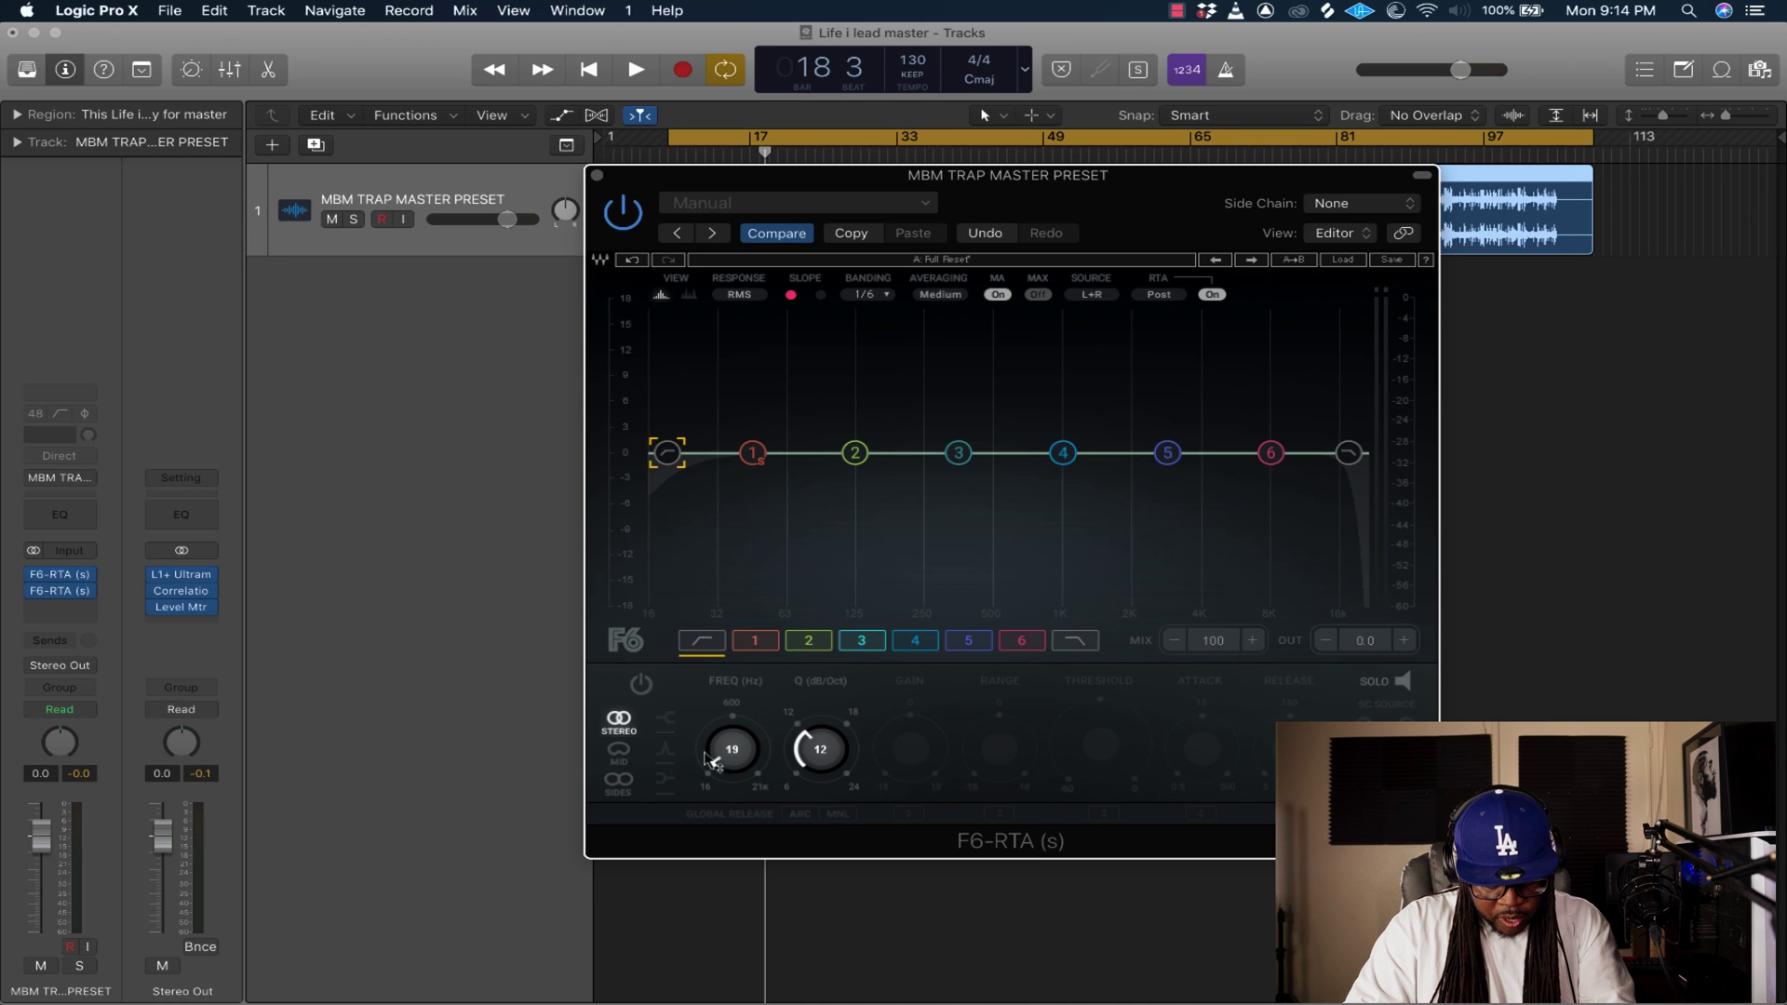
left_click(641, 685)
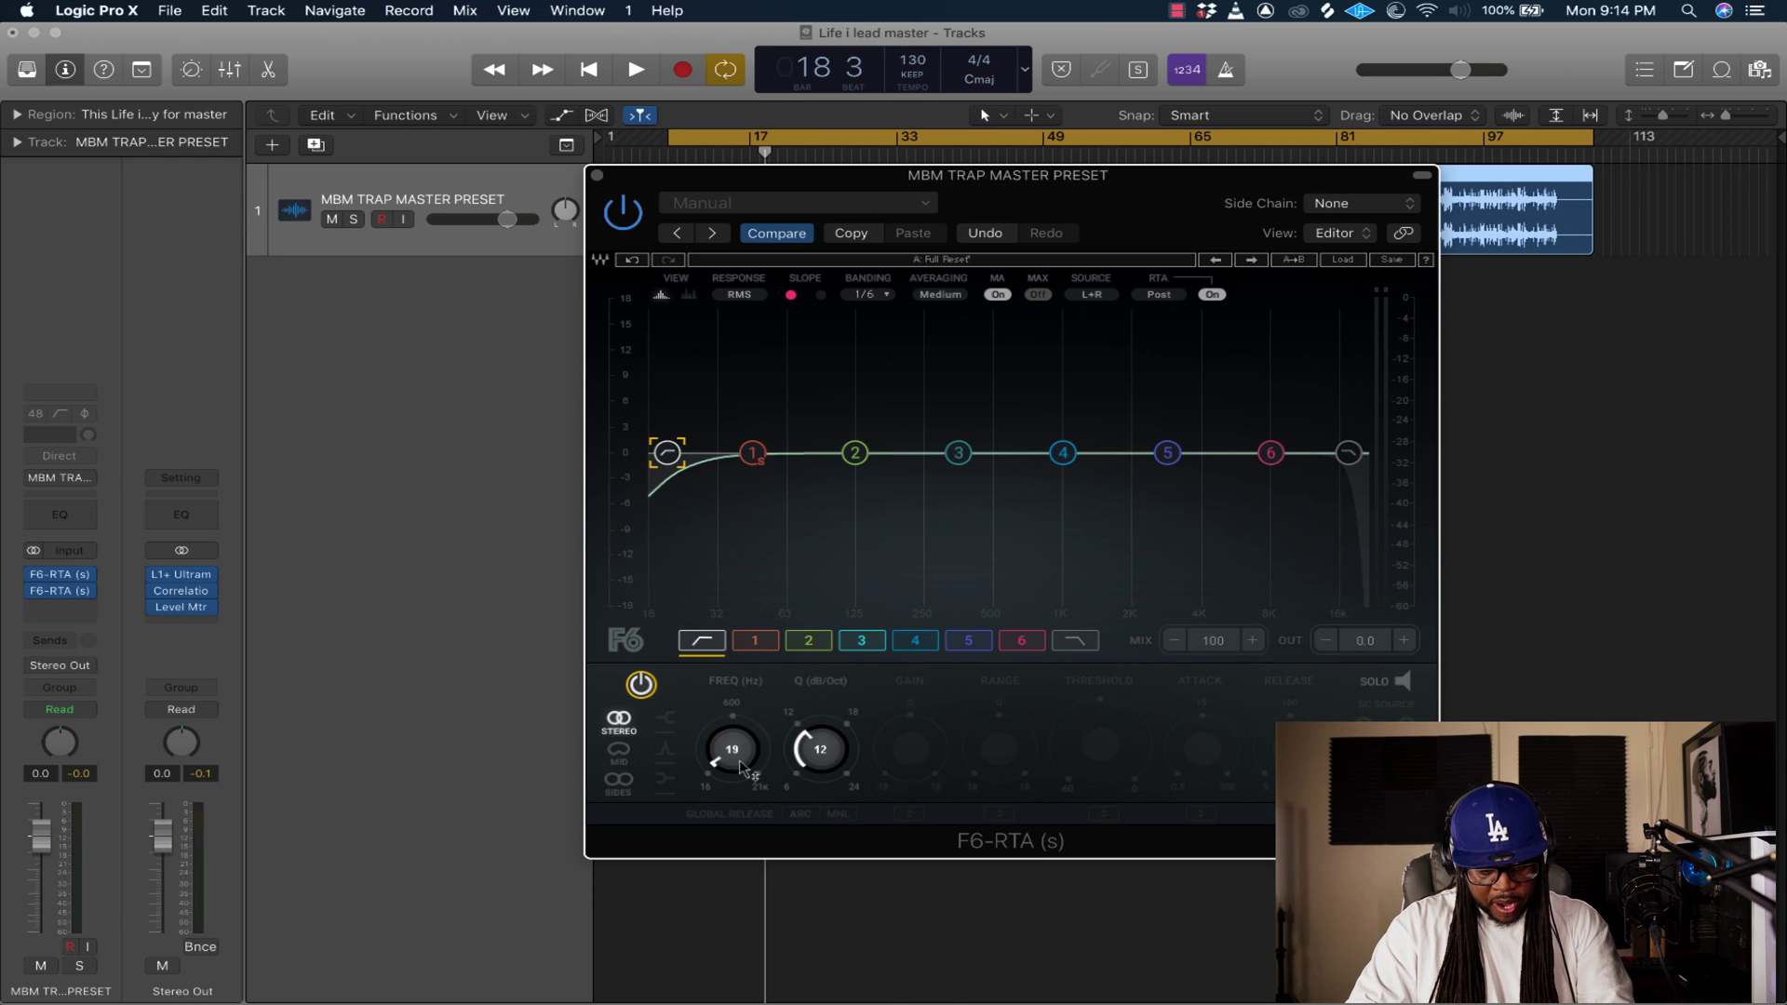
left_click_drag(816, 747, 841, 726)
left_click_drag(734, 765, 734, 730)
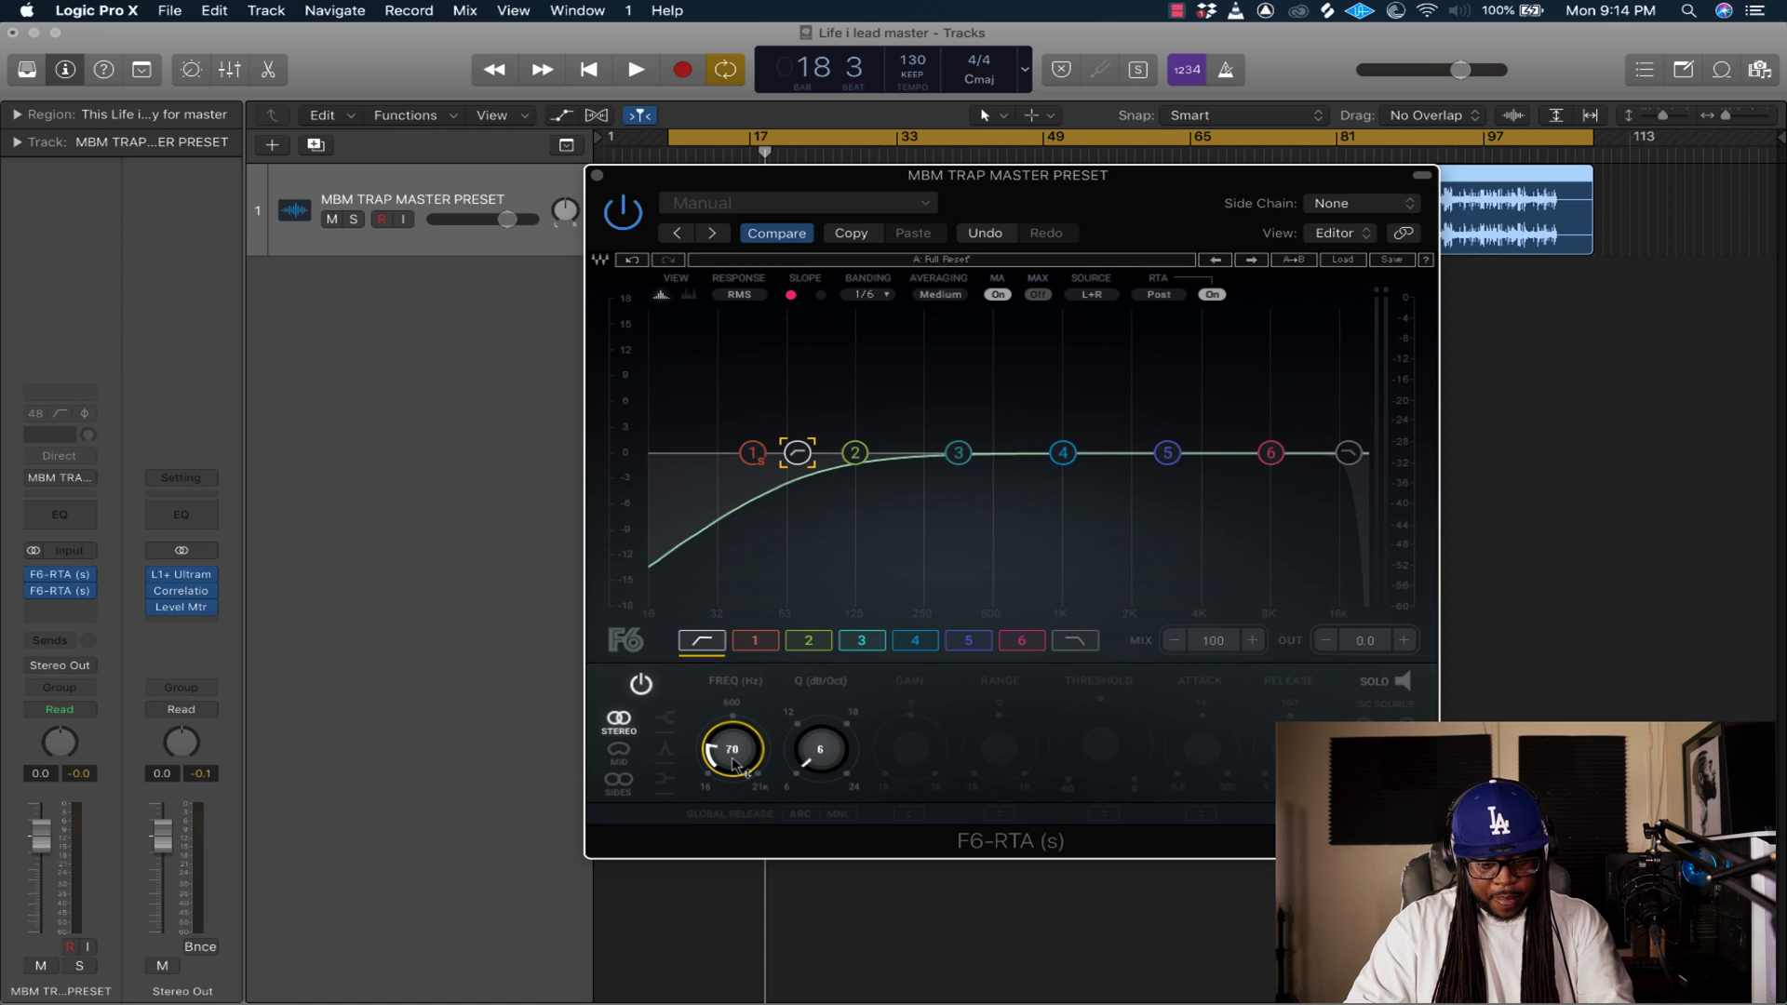
key("space")
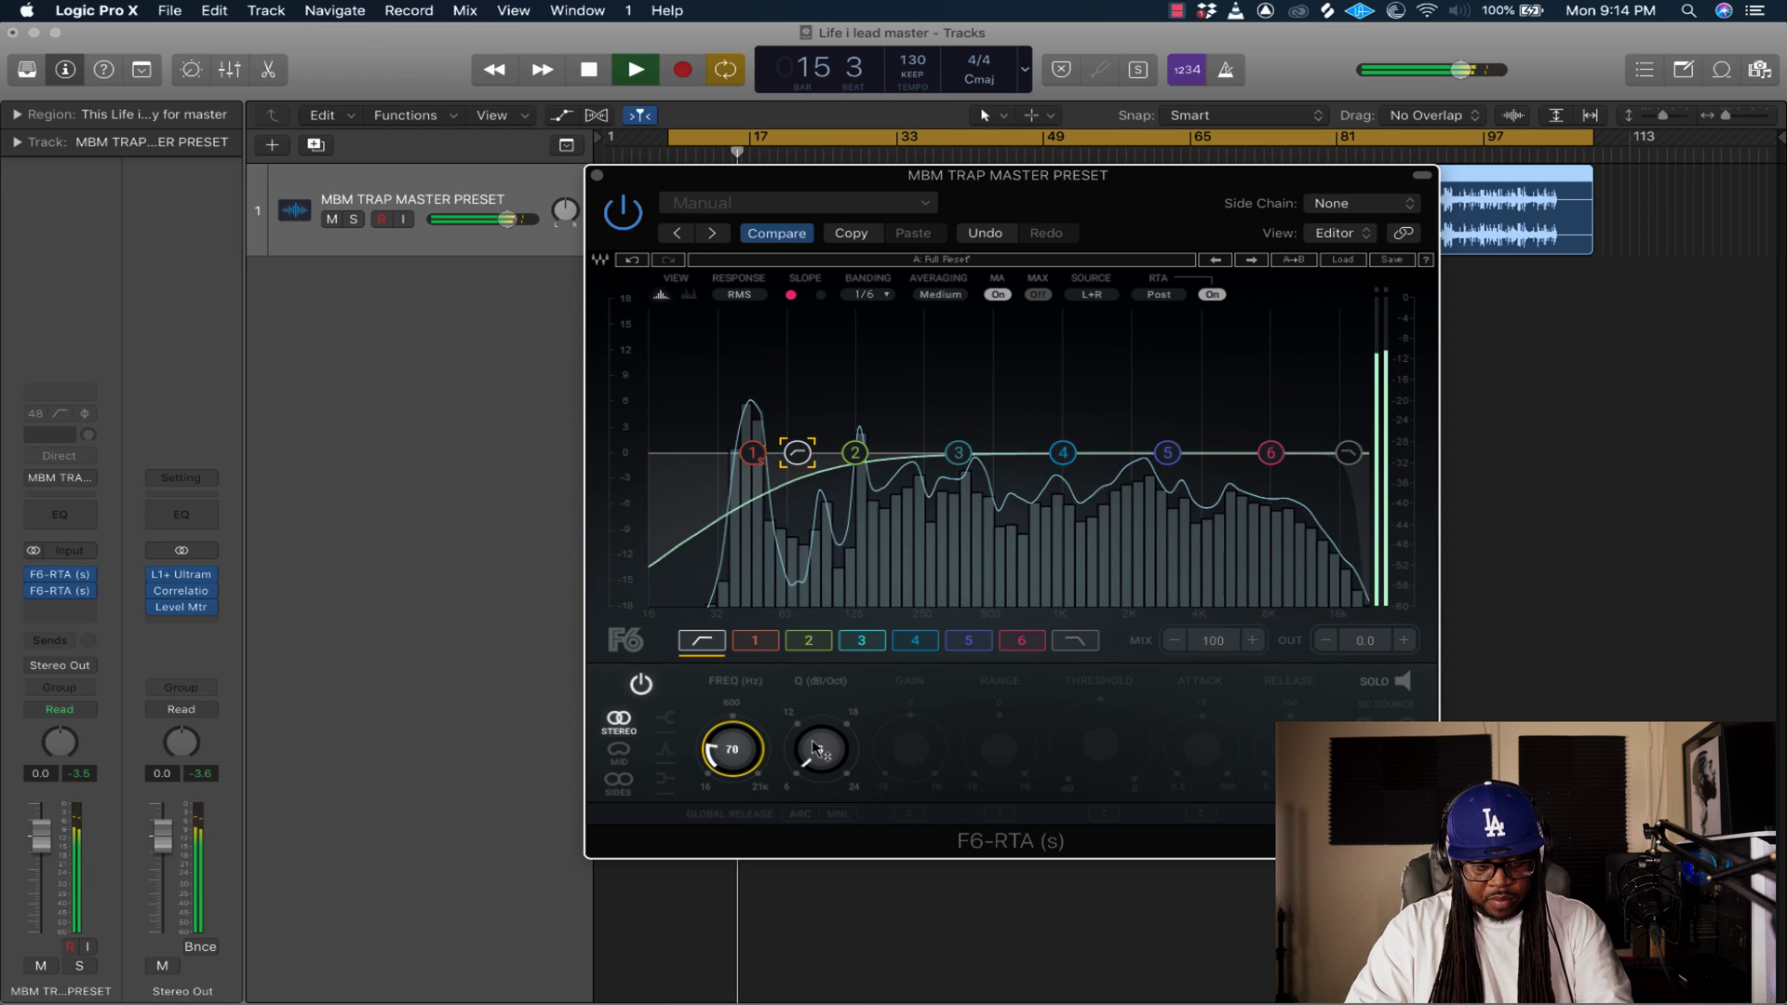
key("space")
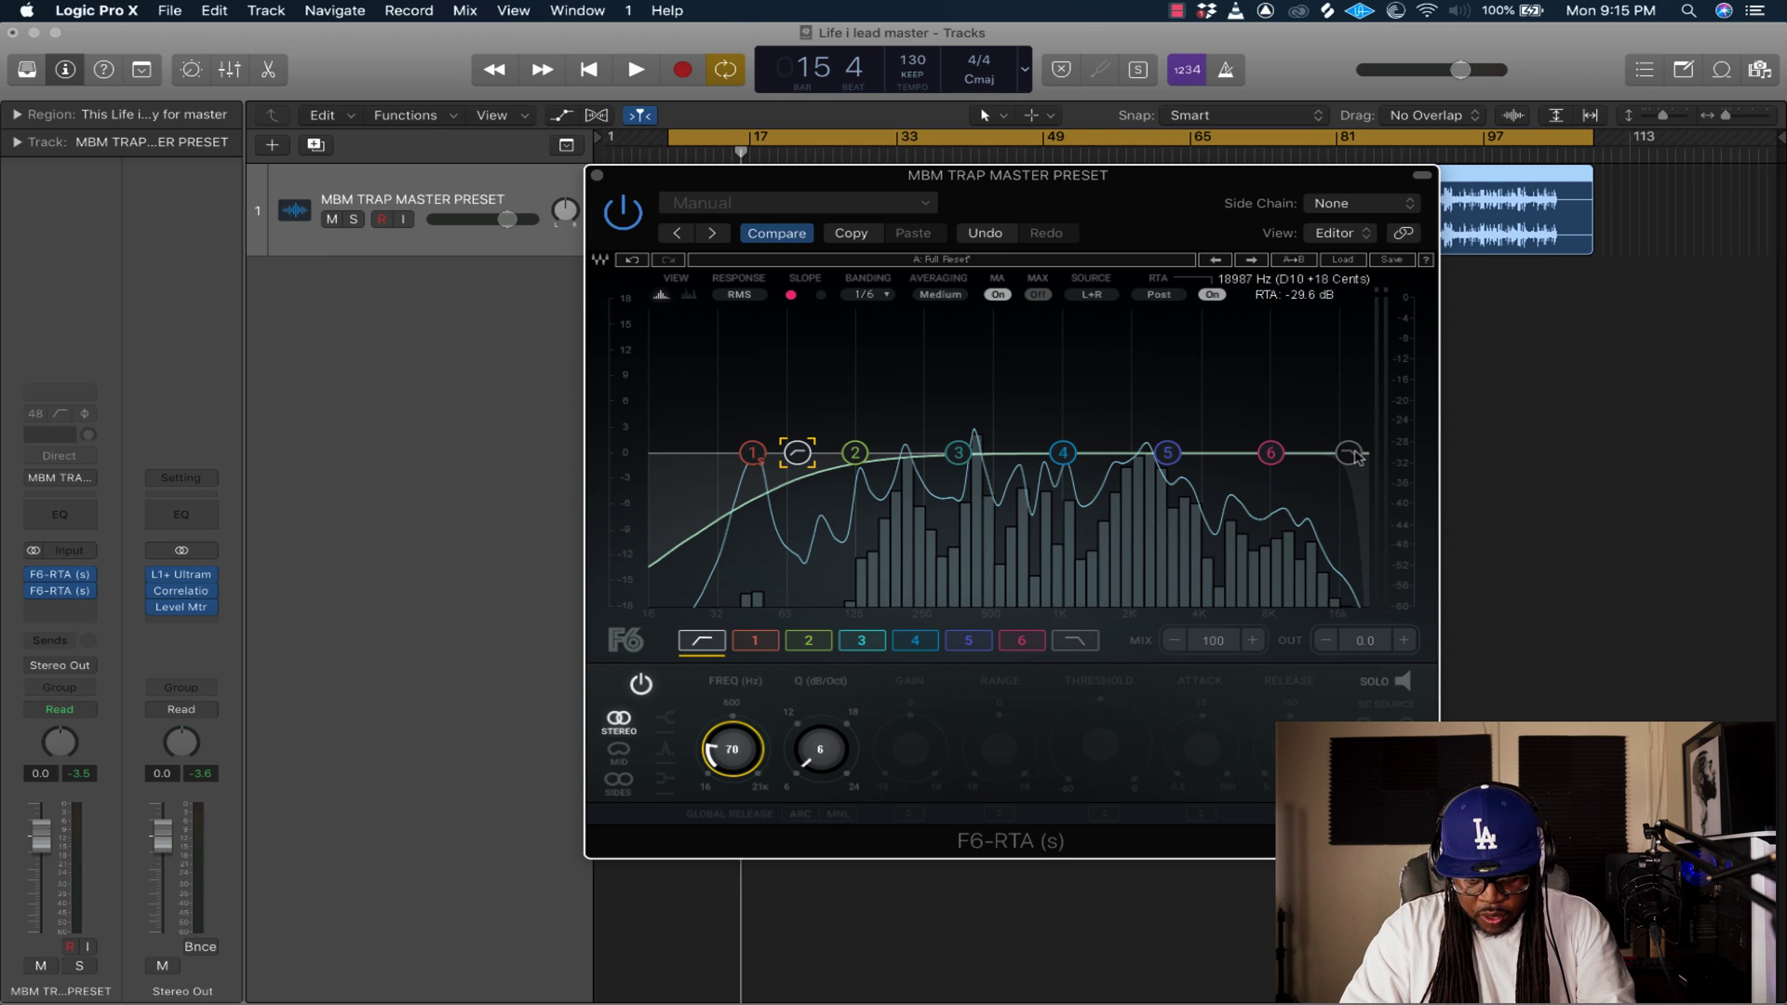
Enable the low-pass filter with Sides processing and a 6 dB/Oct slope, lowering its frequency to 8921 Hz during playback.
left_click(1351, 456)
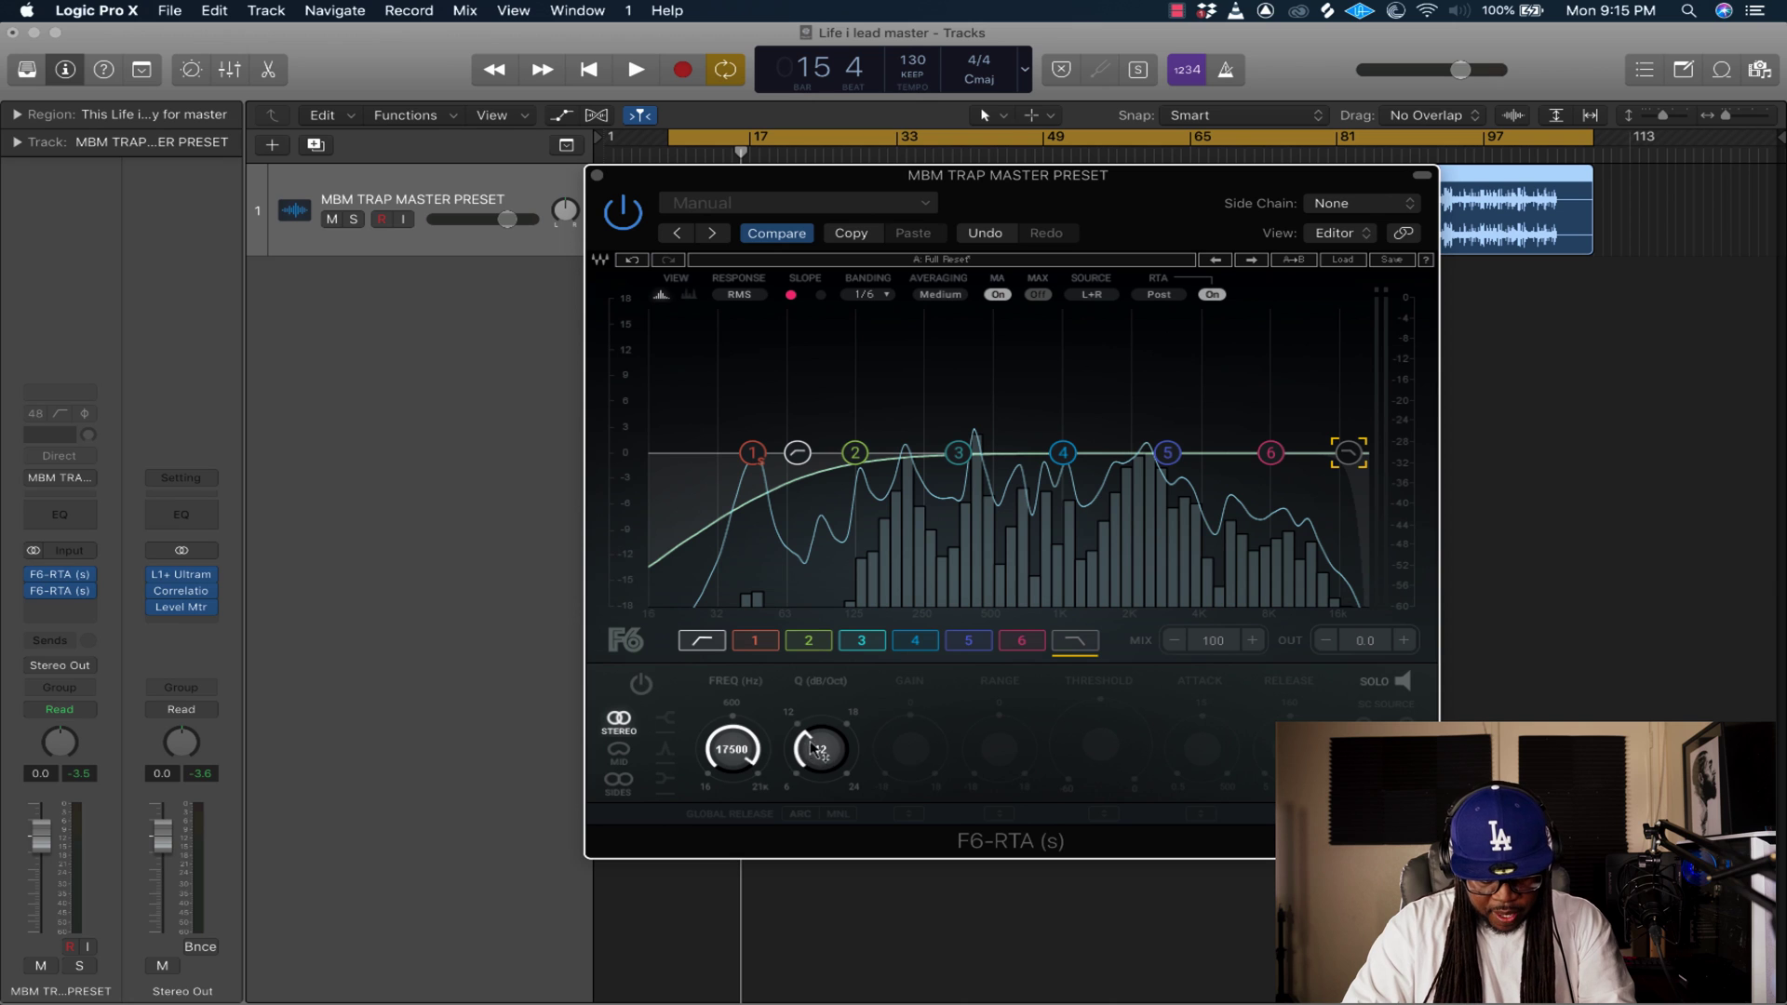
left_click_drag(817, 750, 818, 786)
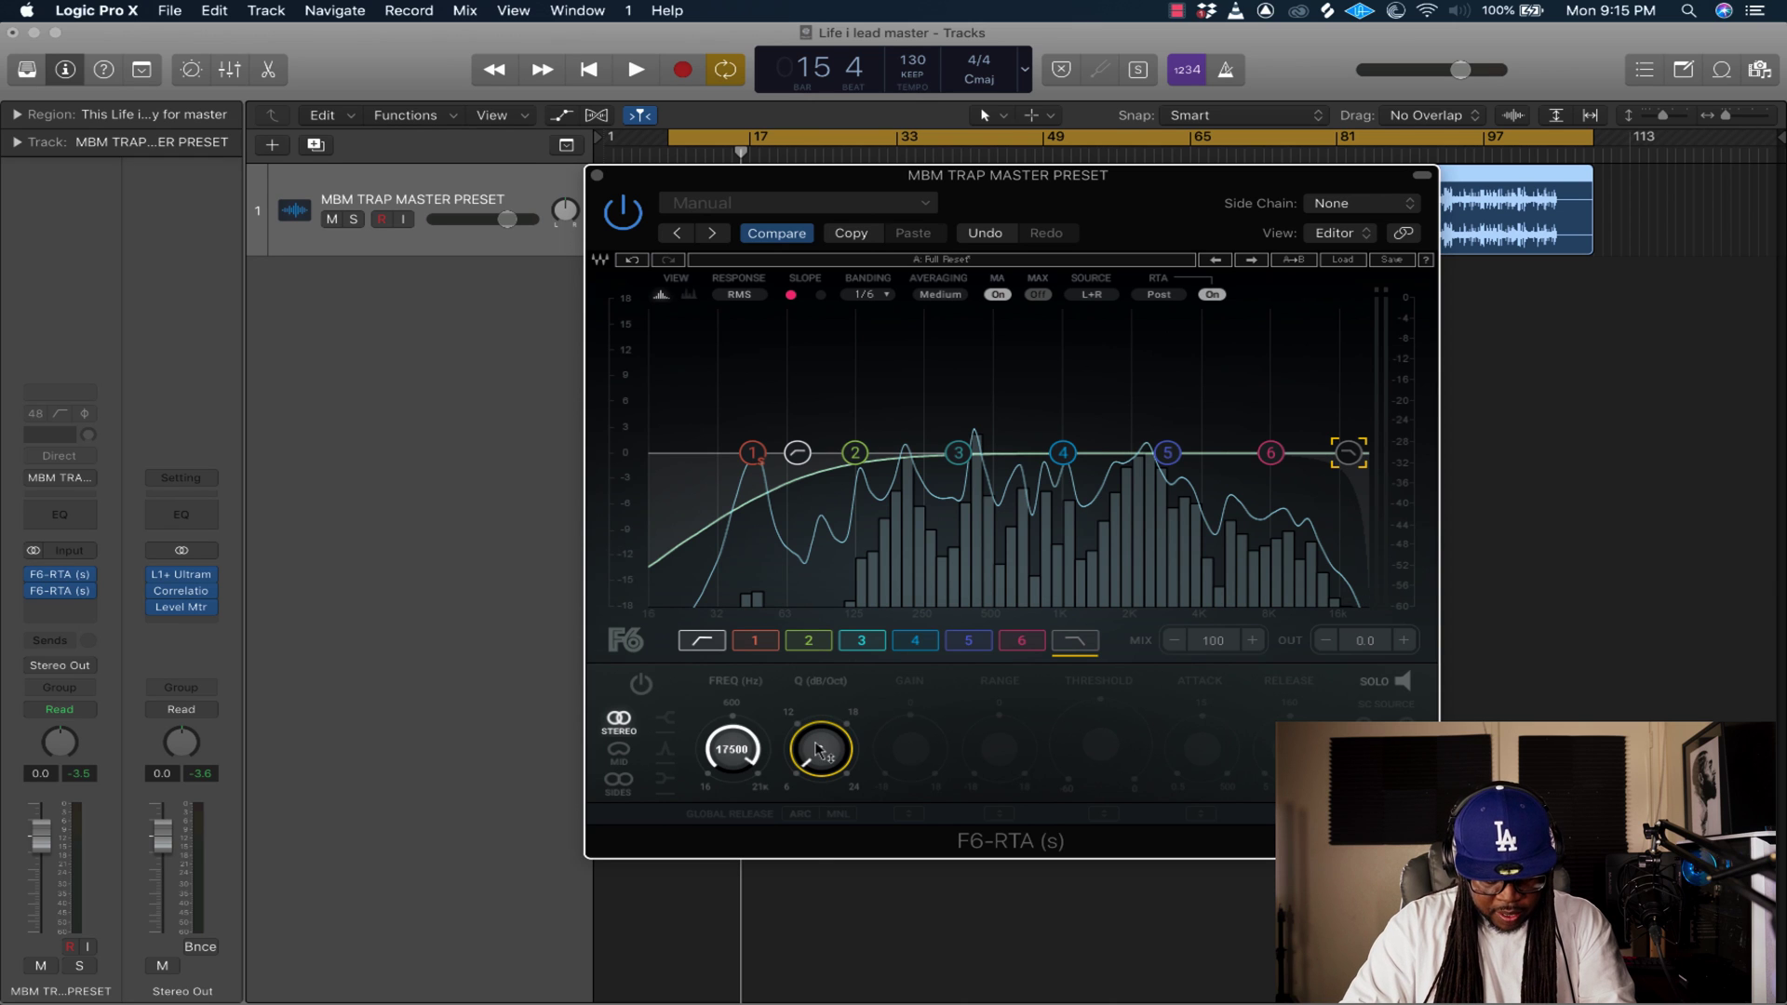
left_click(643, 687)
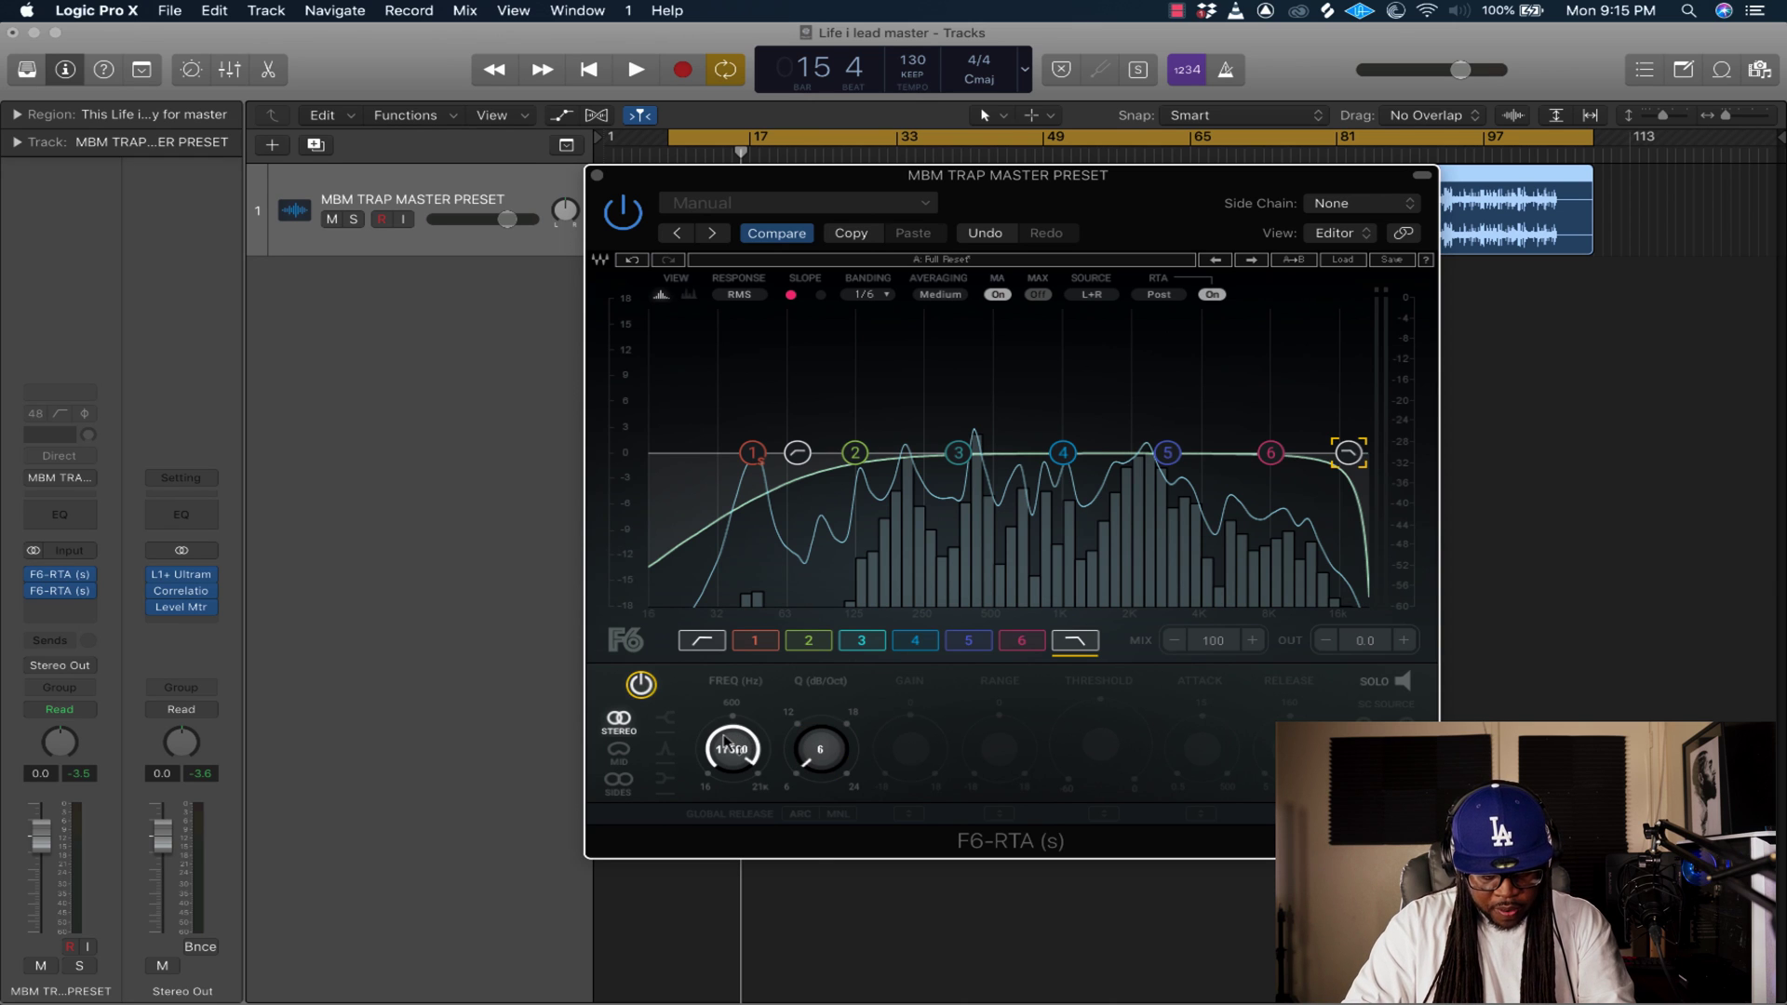
left_click(618, 782)
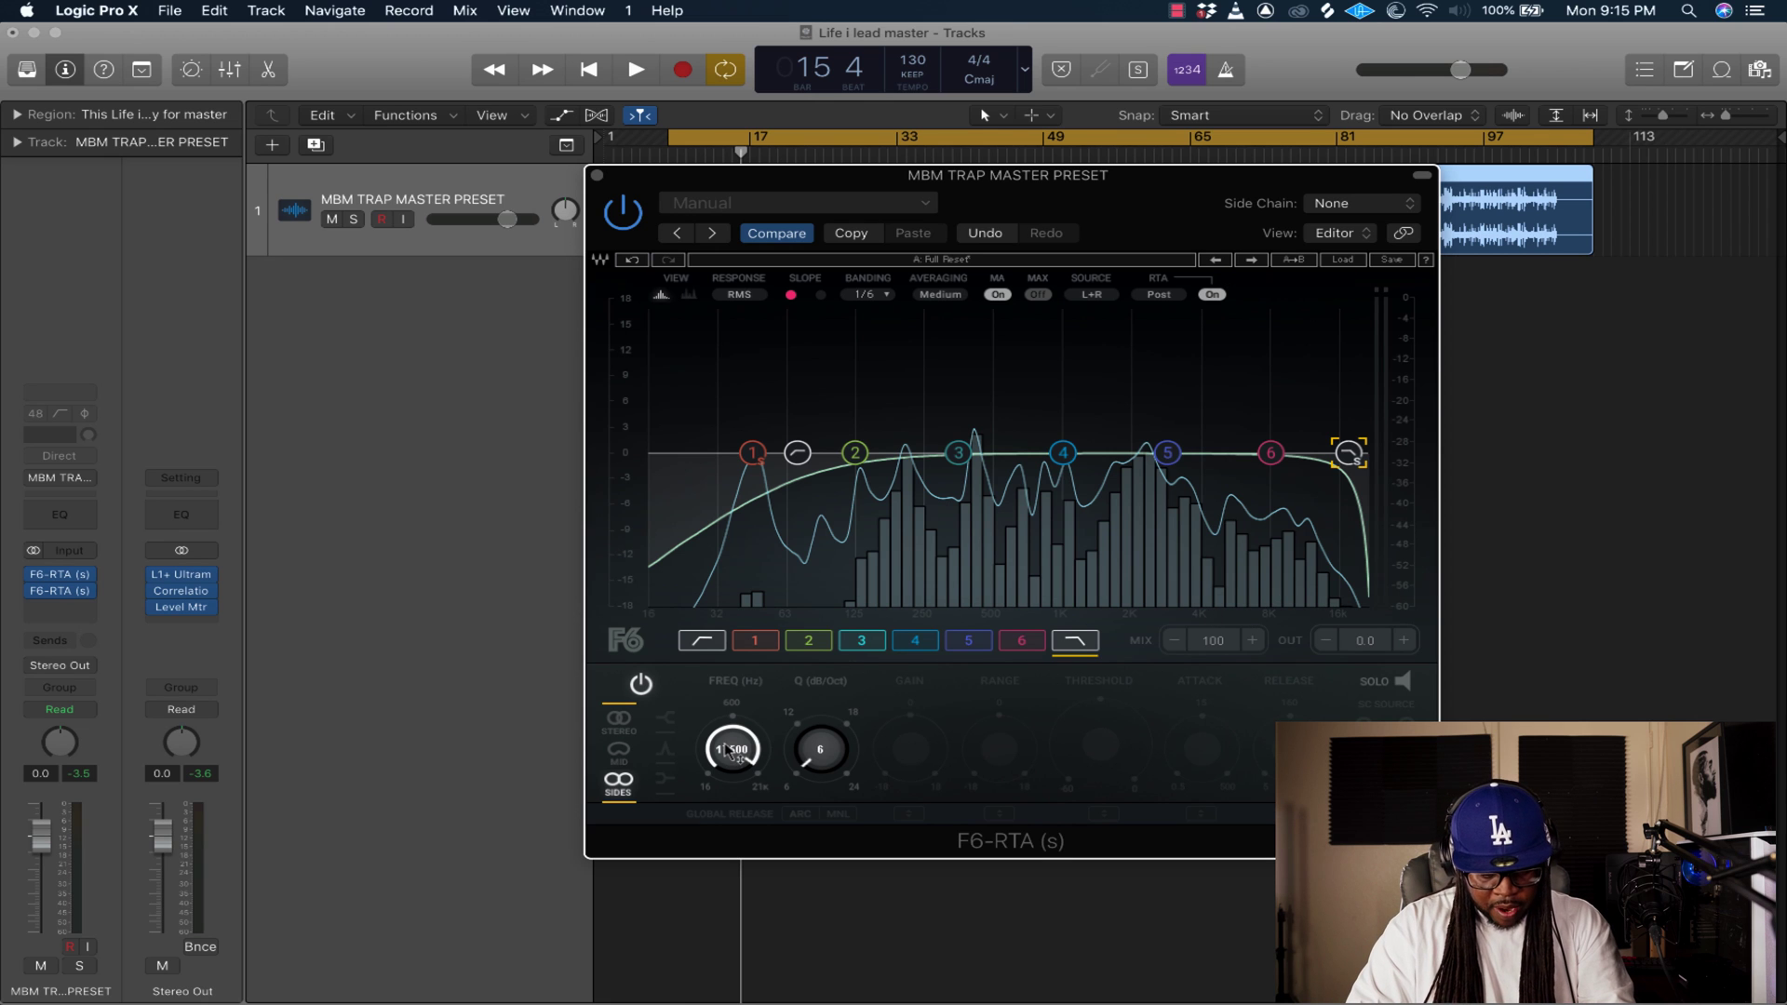
key("space")
mouse_move(729, 750)
left_mouse_down()
mouse_move(729, 833)
mouse_move(737, 754)
left_mouse_up()
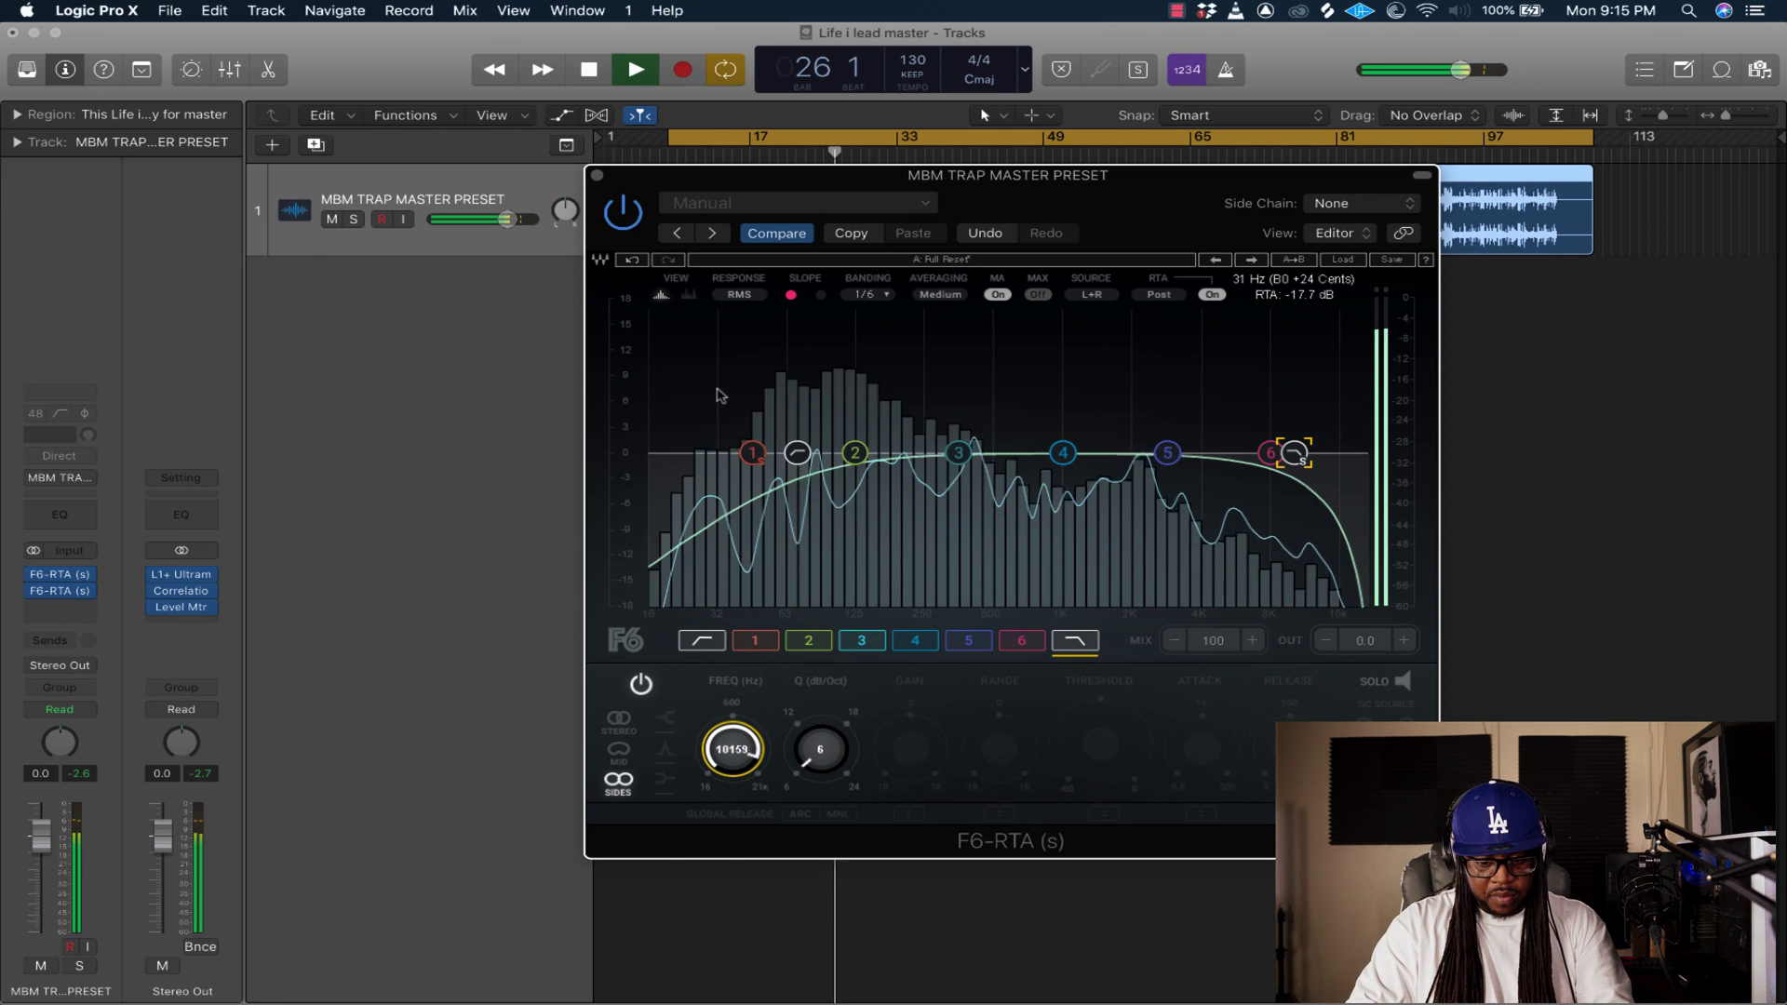
left_click_drag(741, 748, 741, 747)
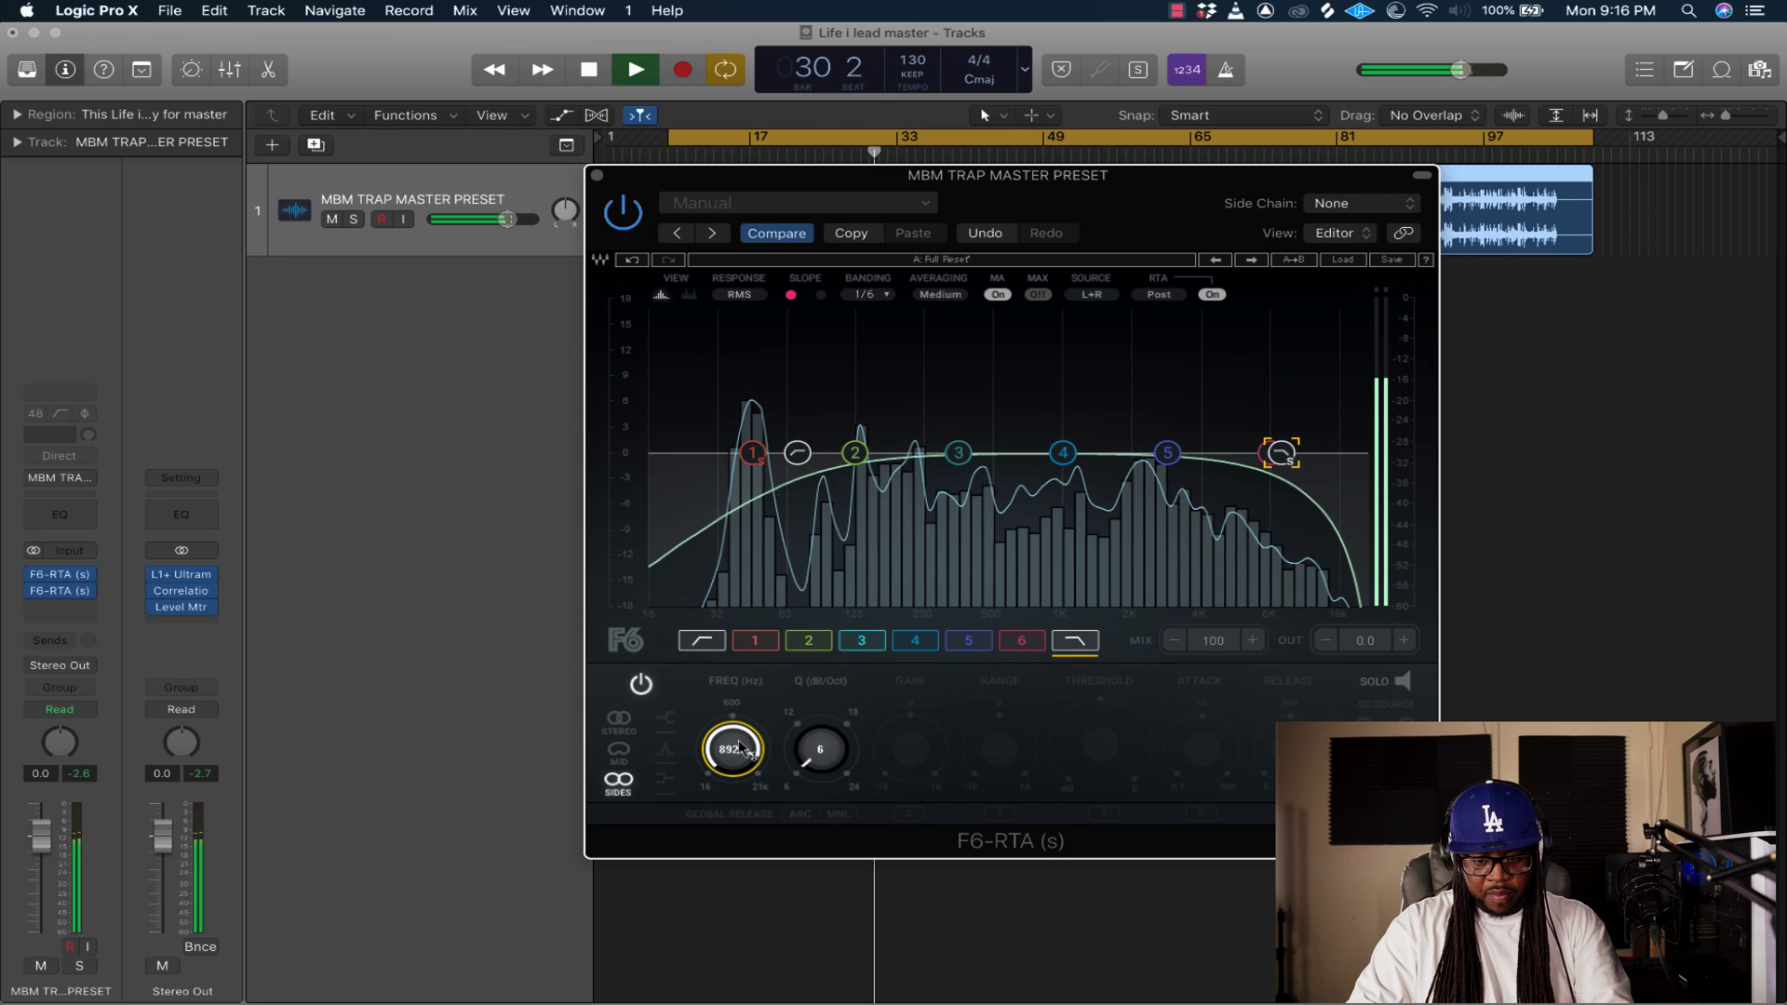
key("space")
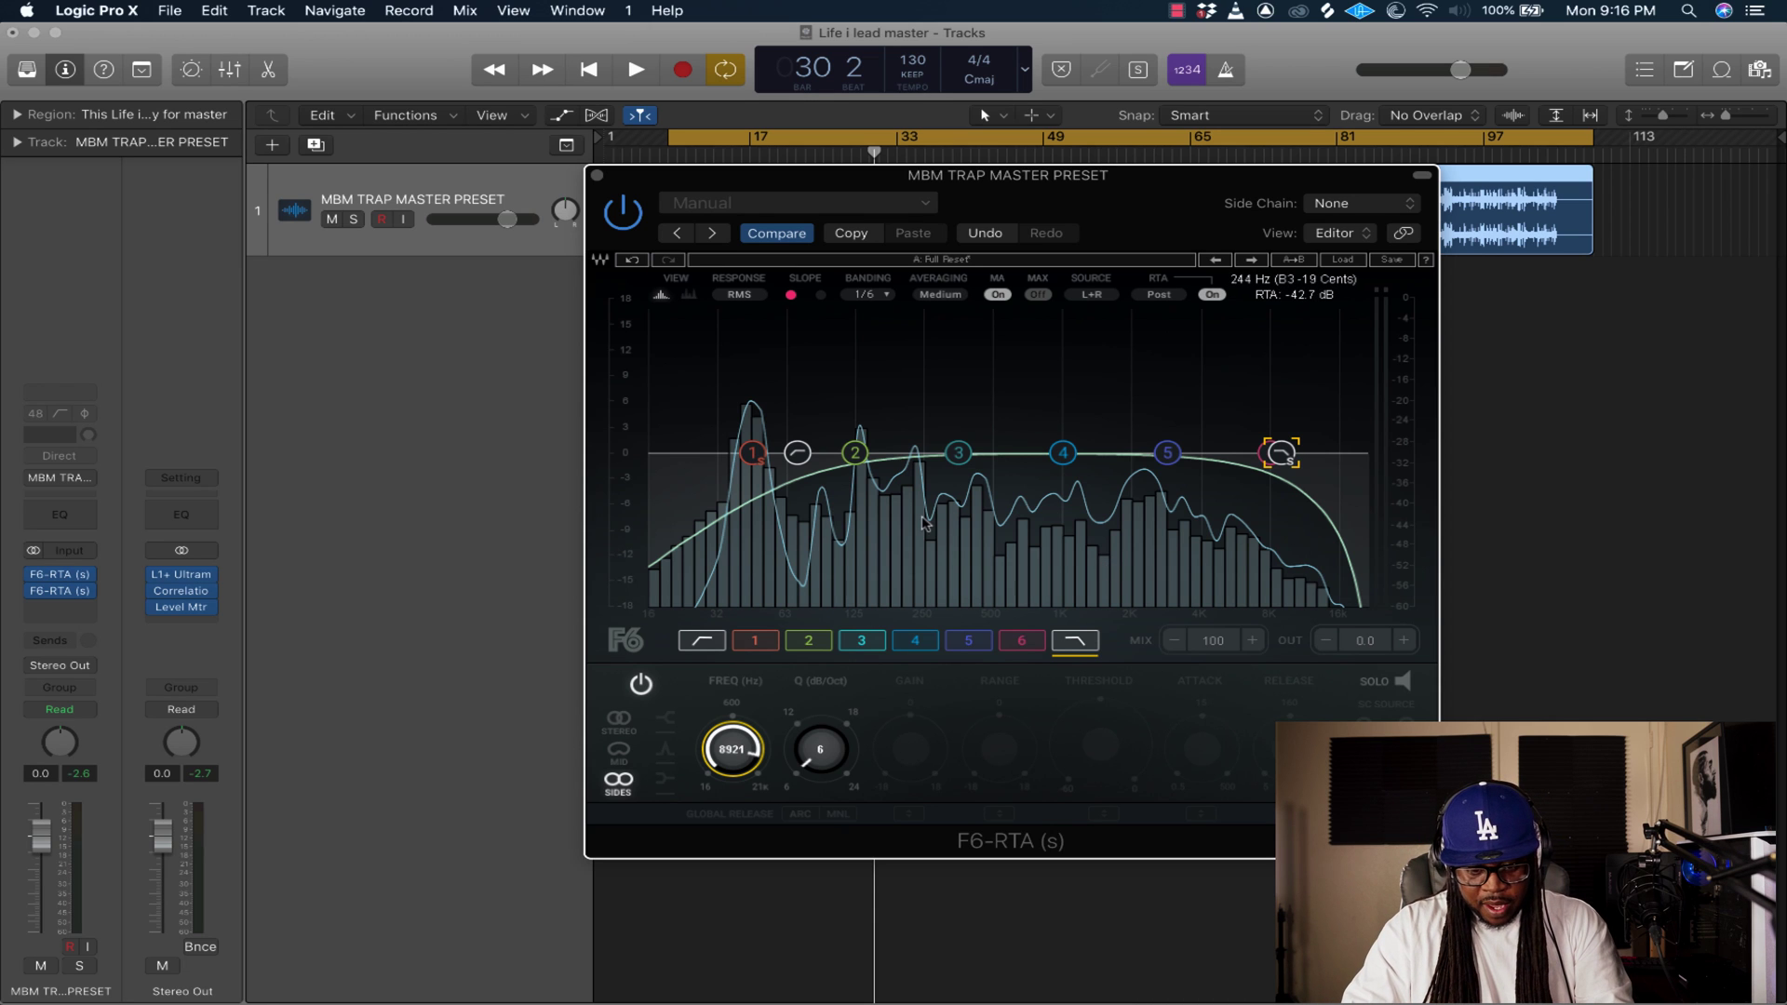
Make band 6 a high shelf with Sides processing at 5003 Hz and a gain of 4.5, and audition the boost.
left_click(1022, 641)
left_click(620, 781)
left_click(666, 717)
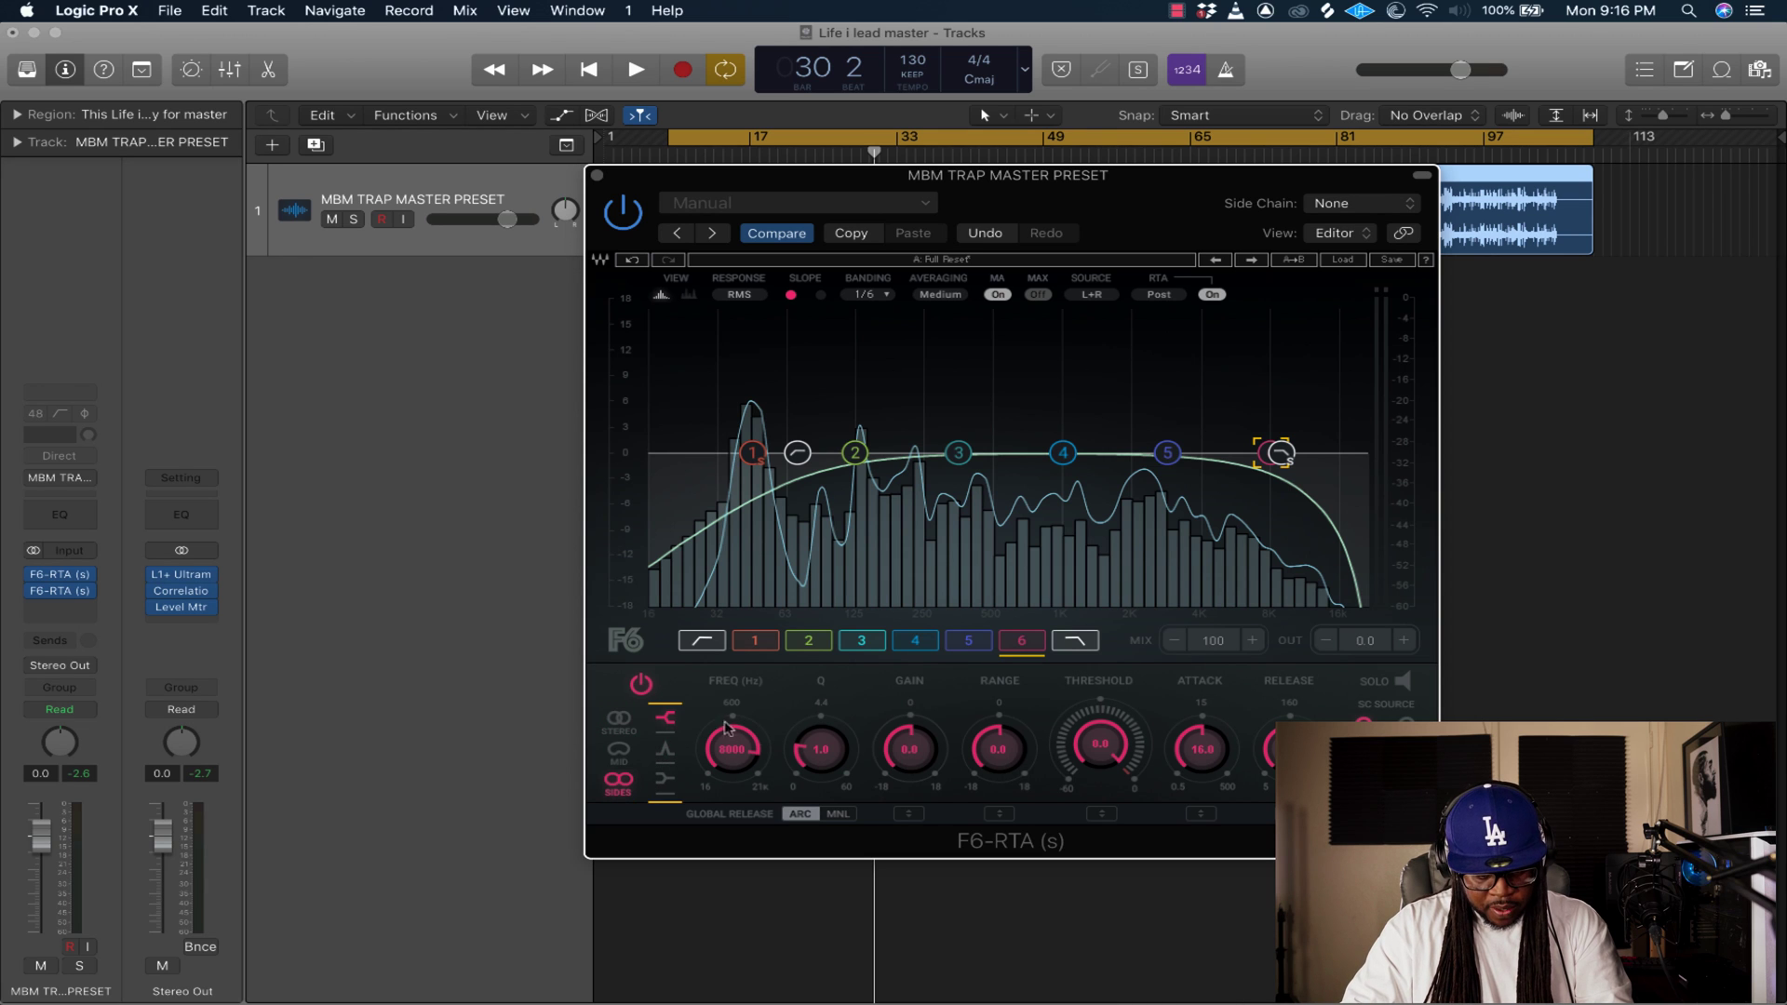
left_click_drag(1281, 454, 1261, 438)
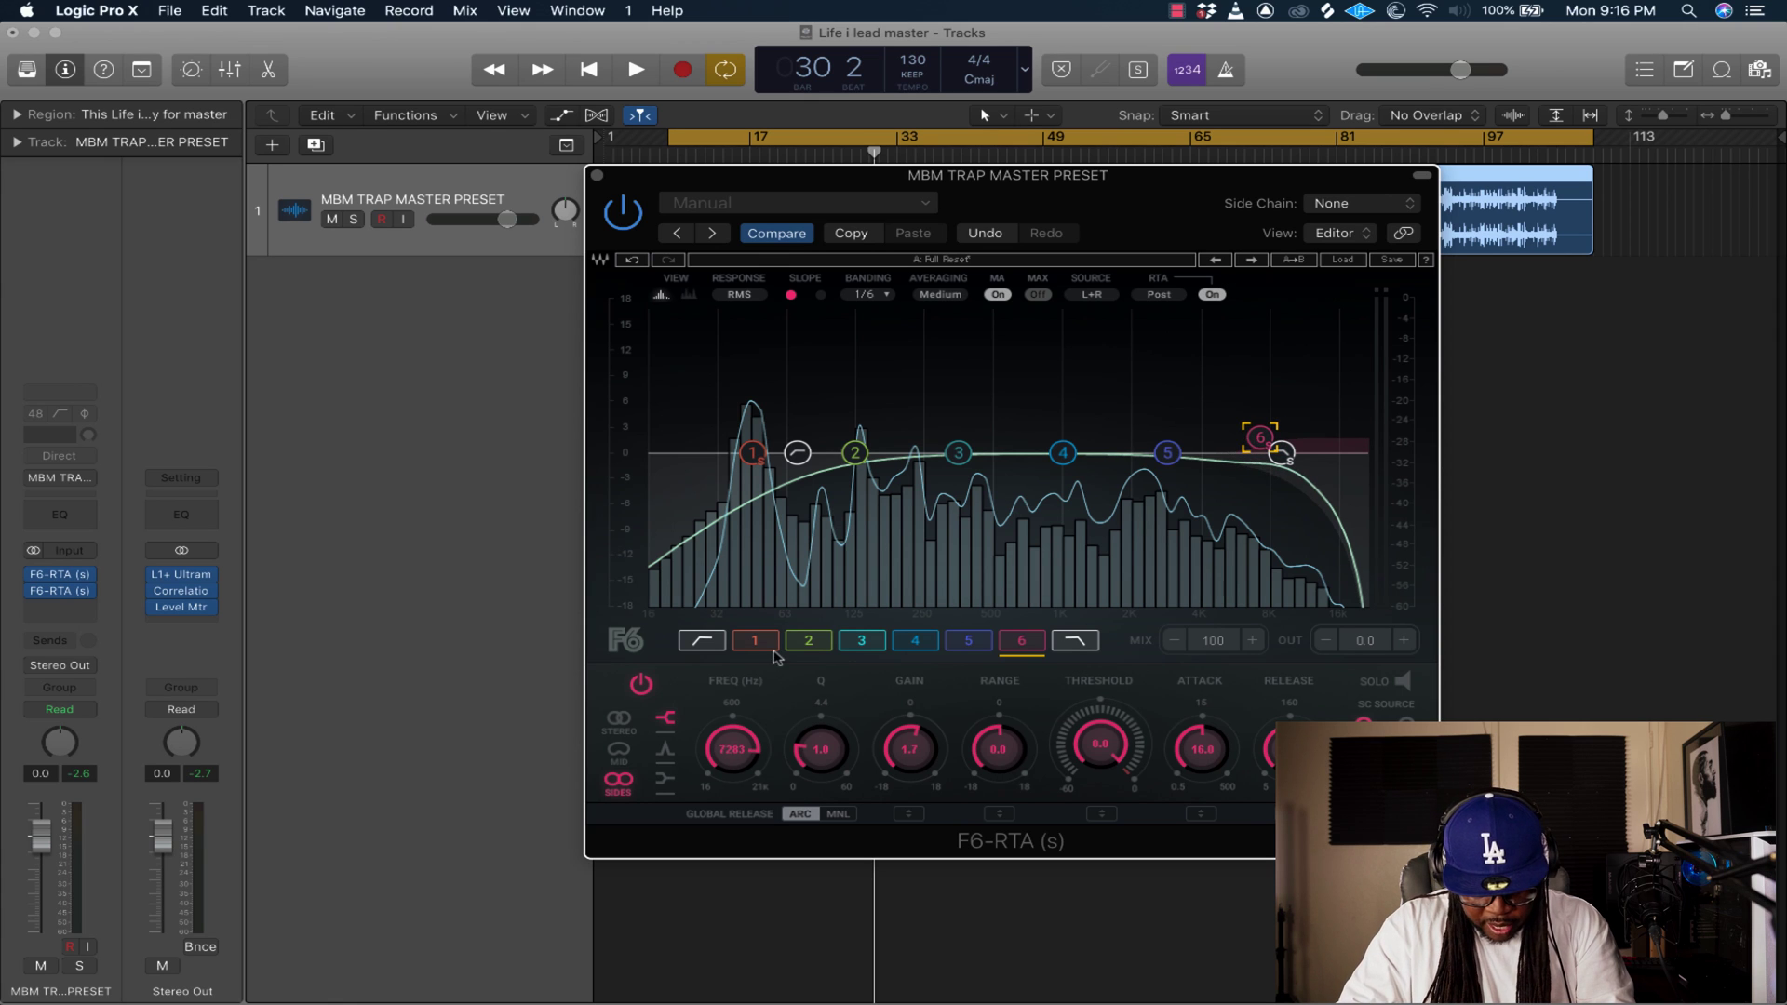
left_click_drag(727, 741, 727, 754)
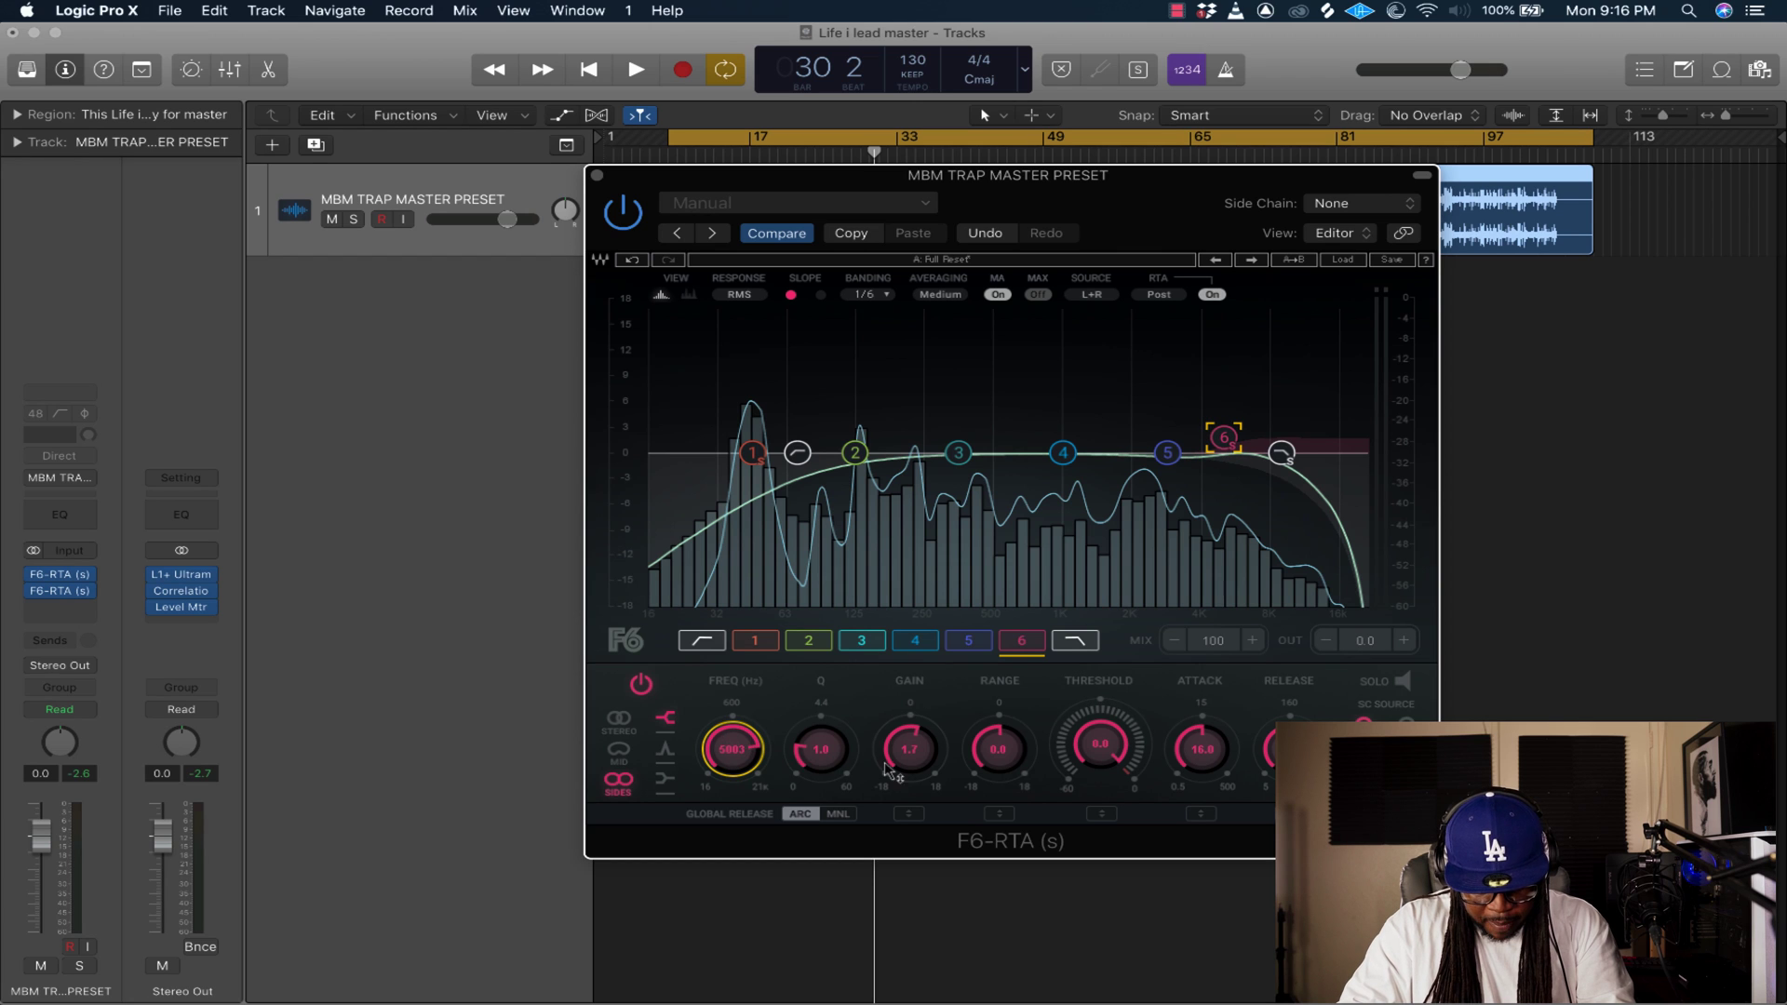
left_click_drag(909, 749, 907, 722)
key("space")
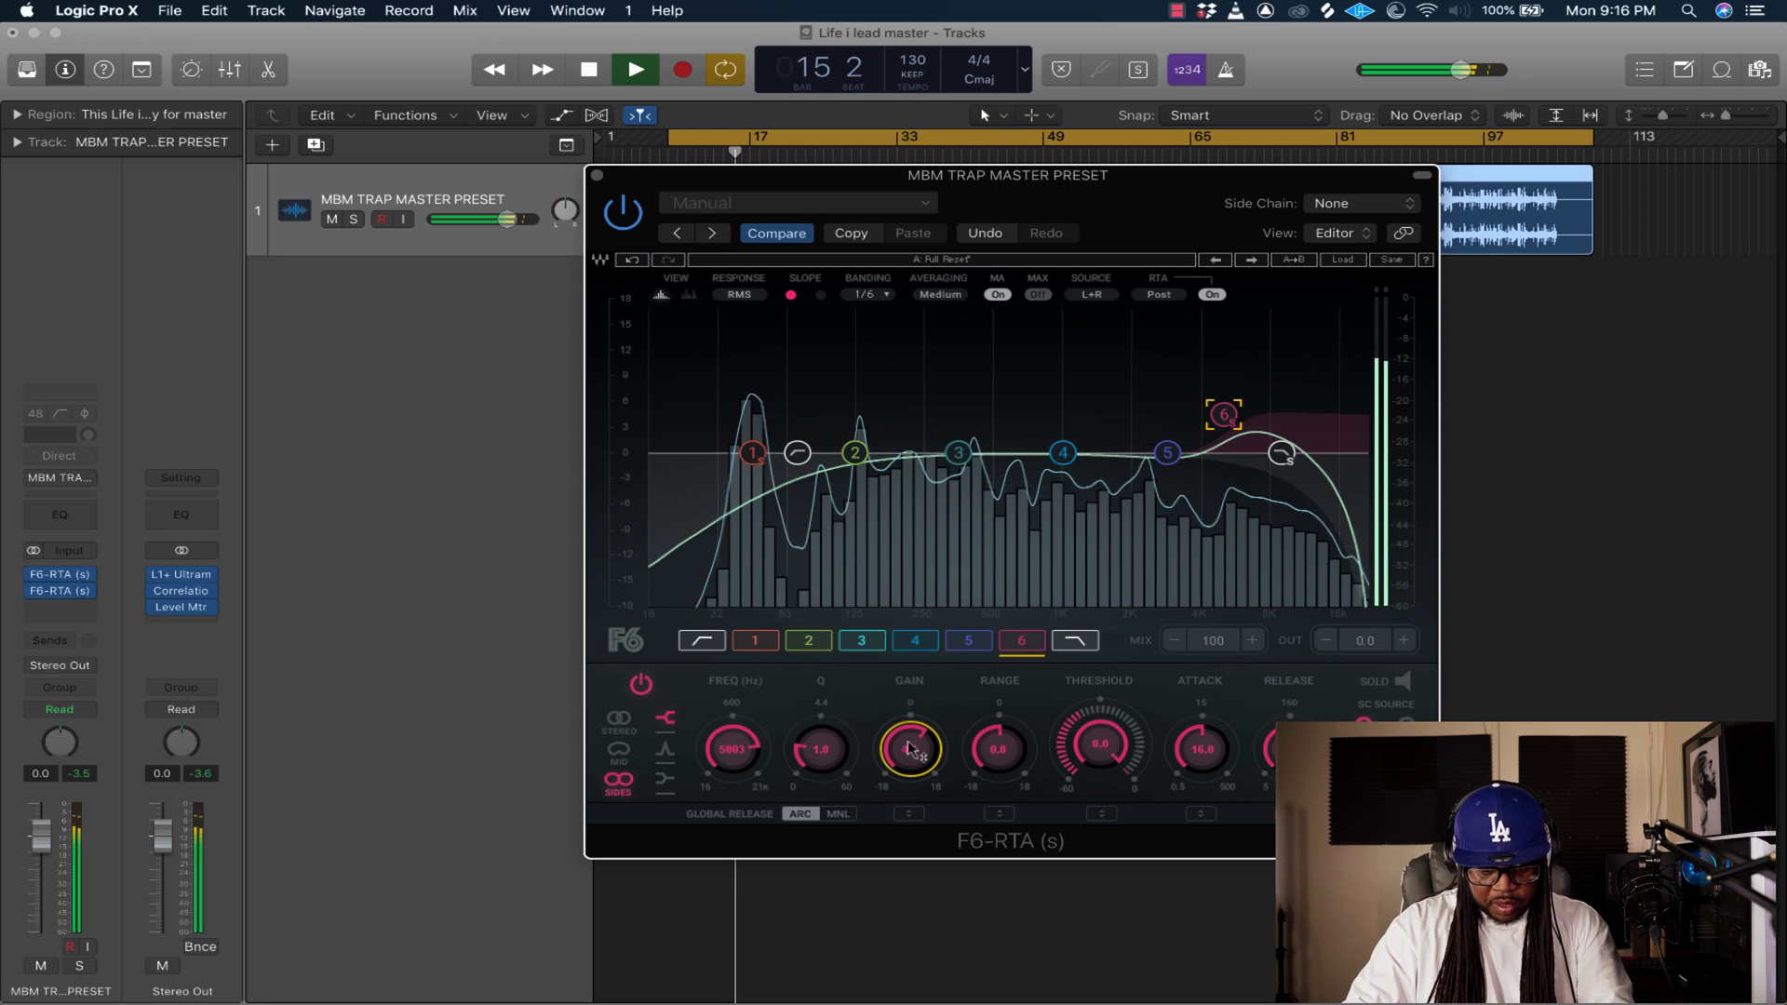
key("space")
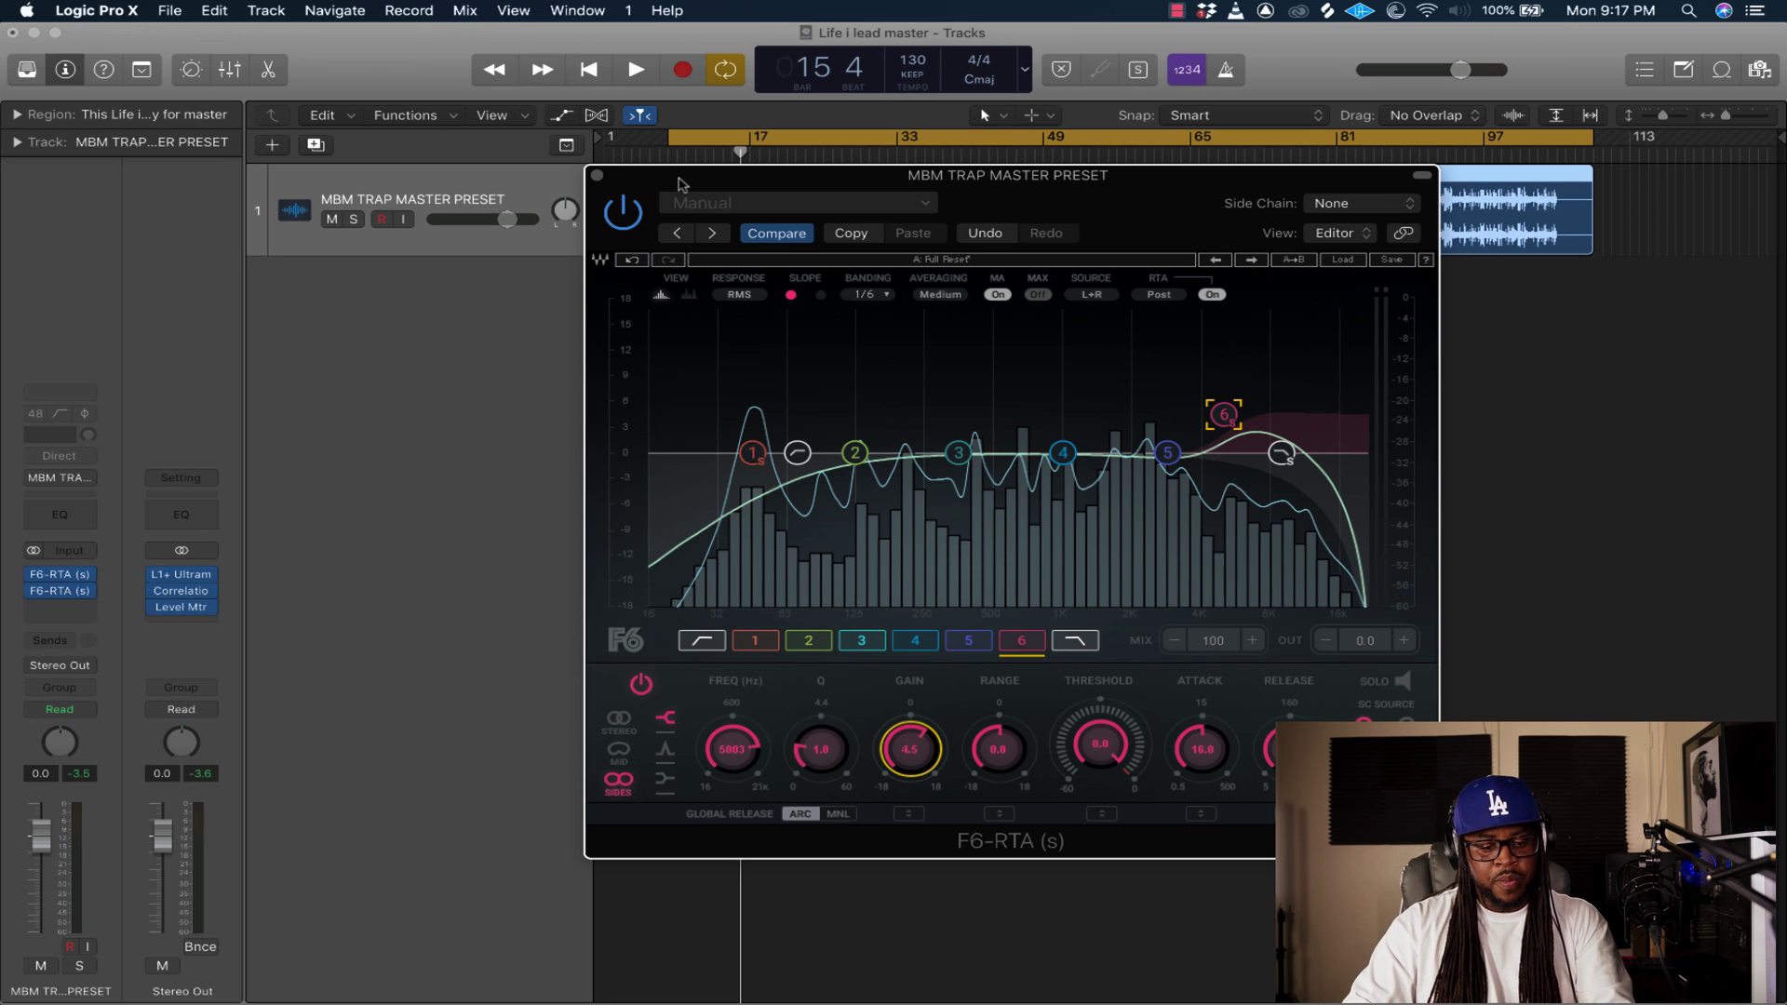
Close the second F6-RTA, insert a stereo CLA-2A compressor after it, and move its window clear of the channel strips.
left_click(598, 176)
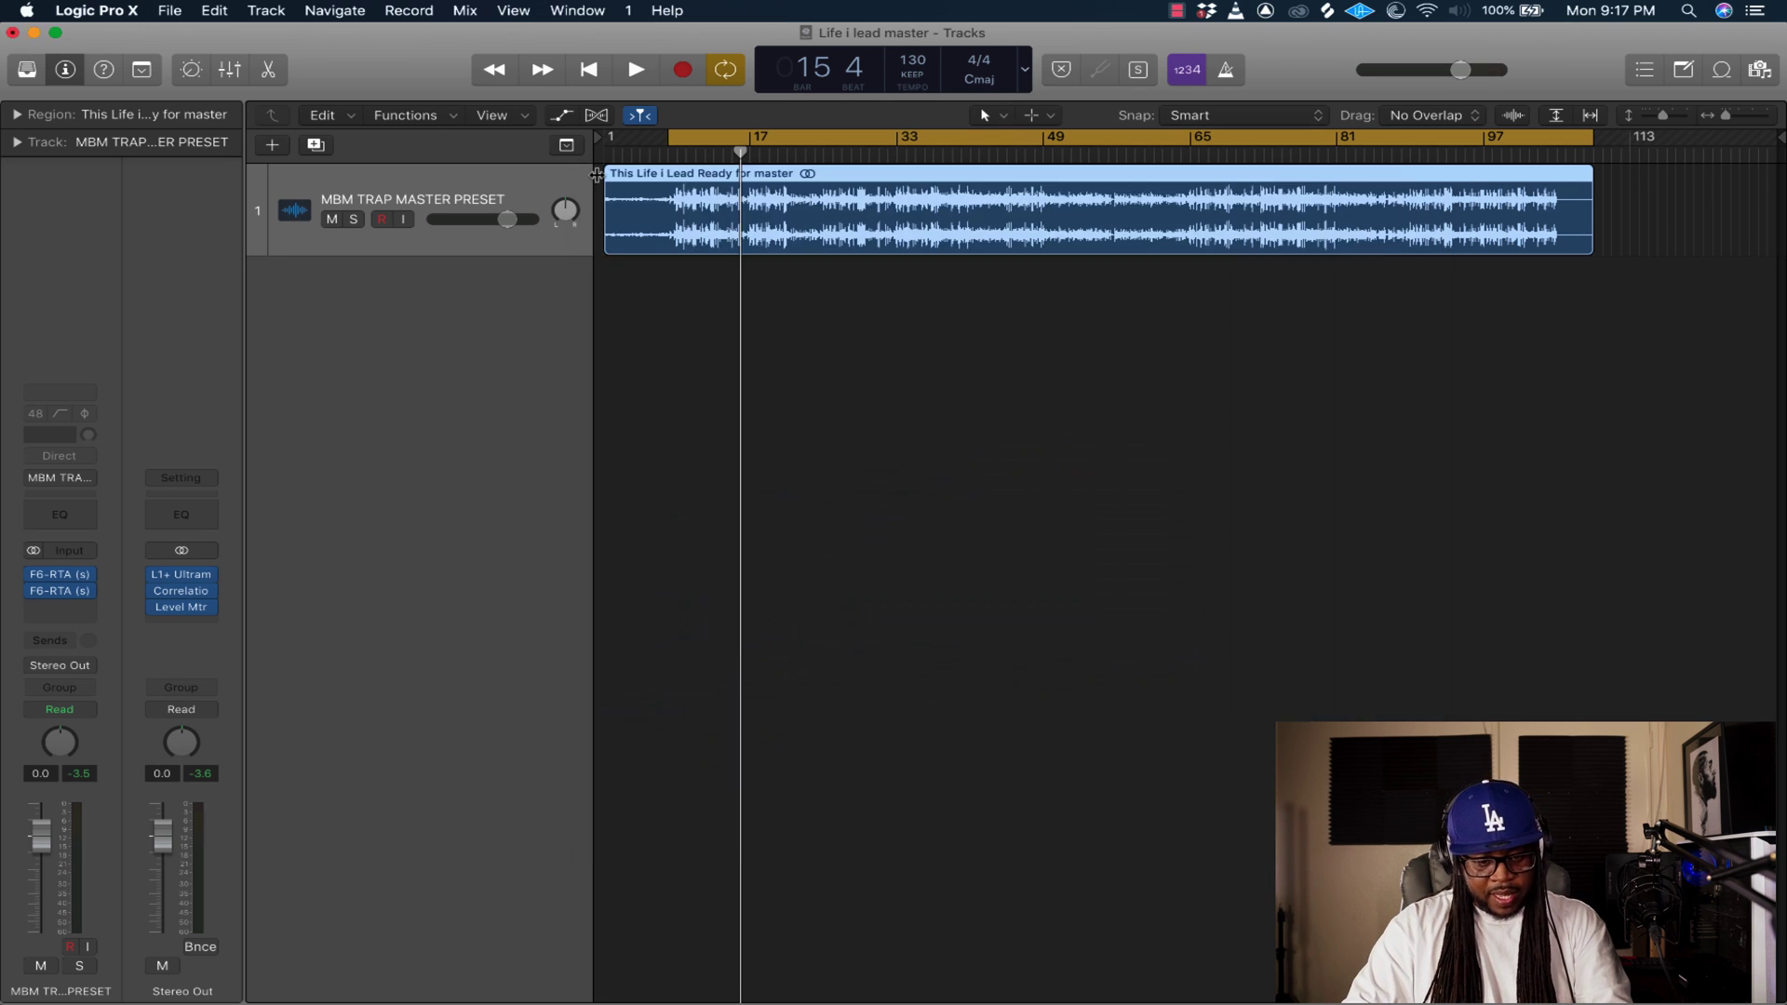
left_click(90, 611)
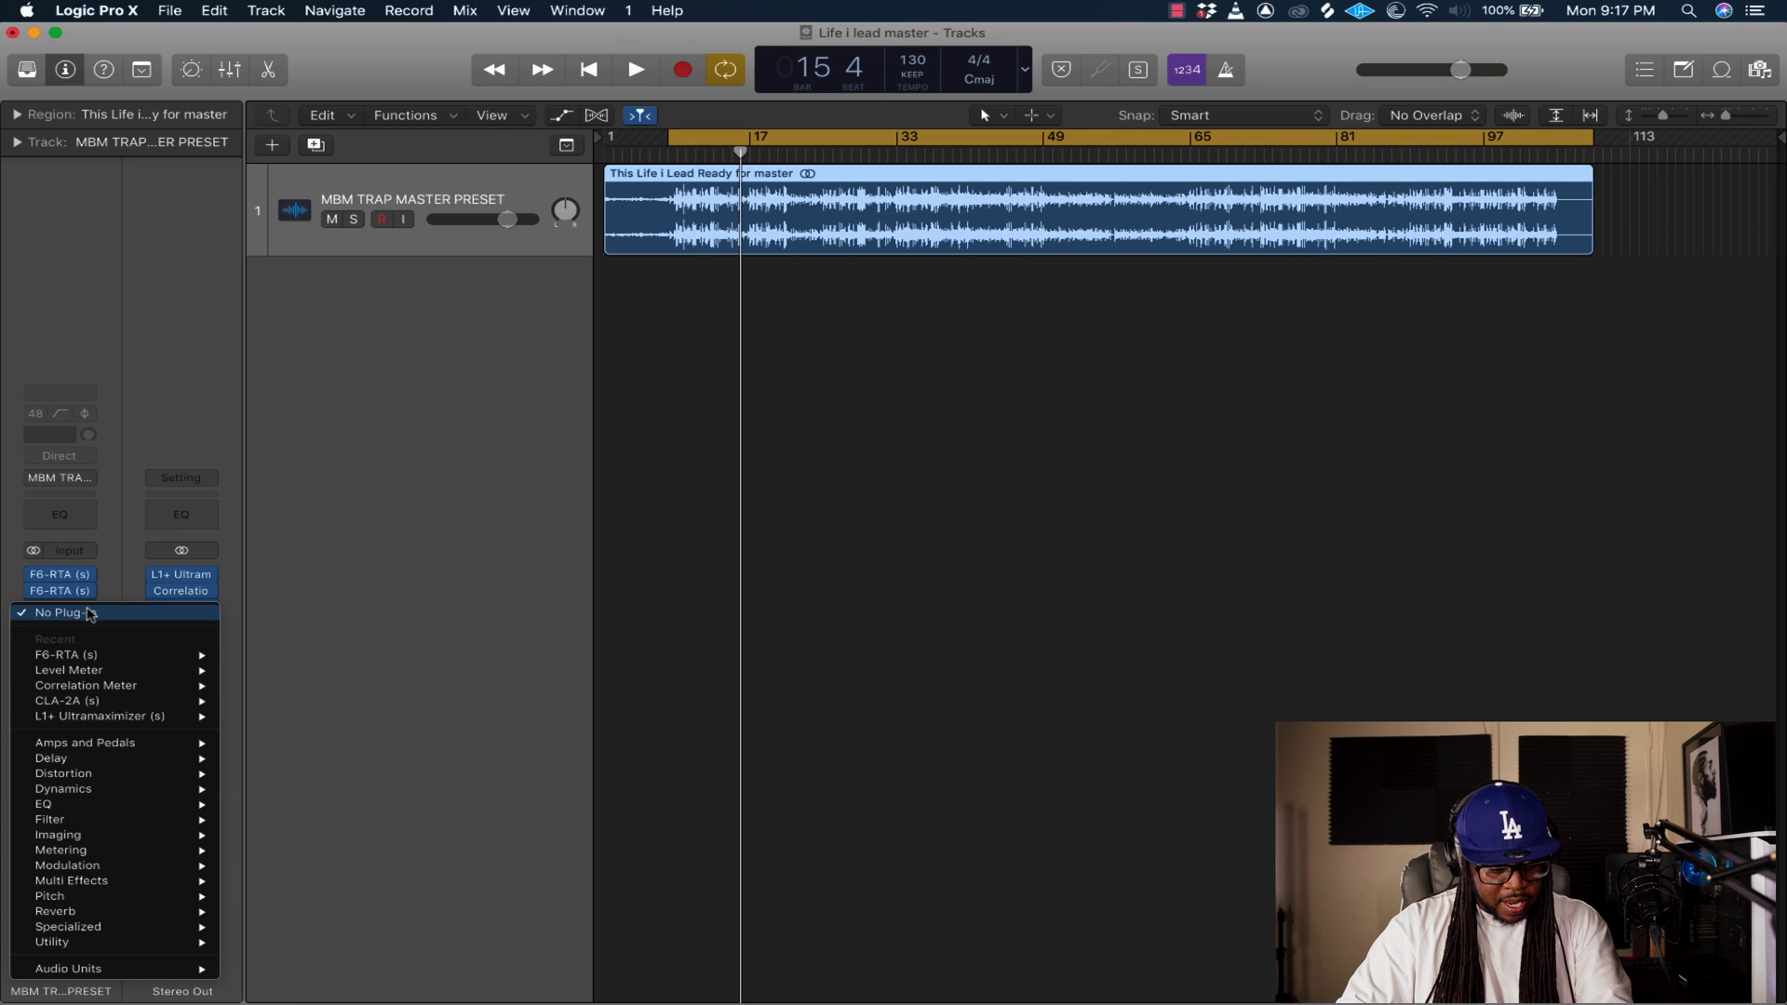
mouse_move(160, 705)
left_click(259, 703)
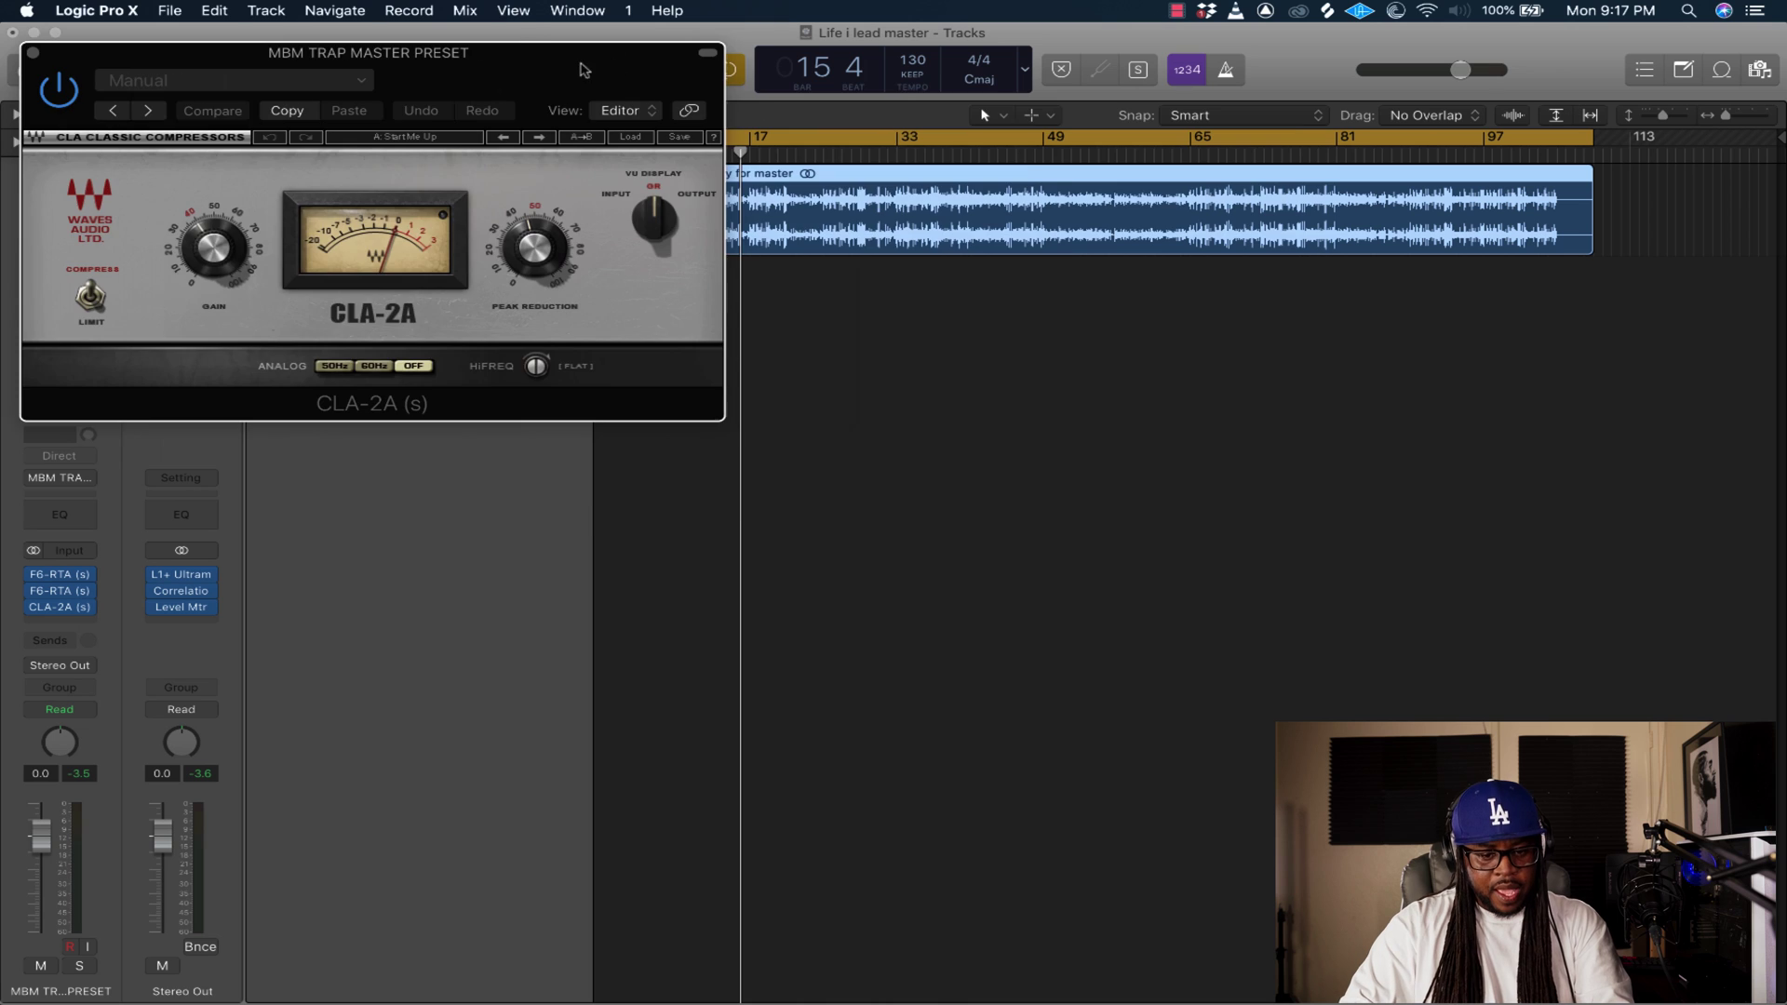
left_click_drag(582, 70, 1202, 171)
Set the CLA-2A's gain to 30 and its peak reduction to 30.
left_click_drag(857, 335, 828, 339)
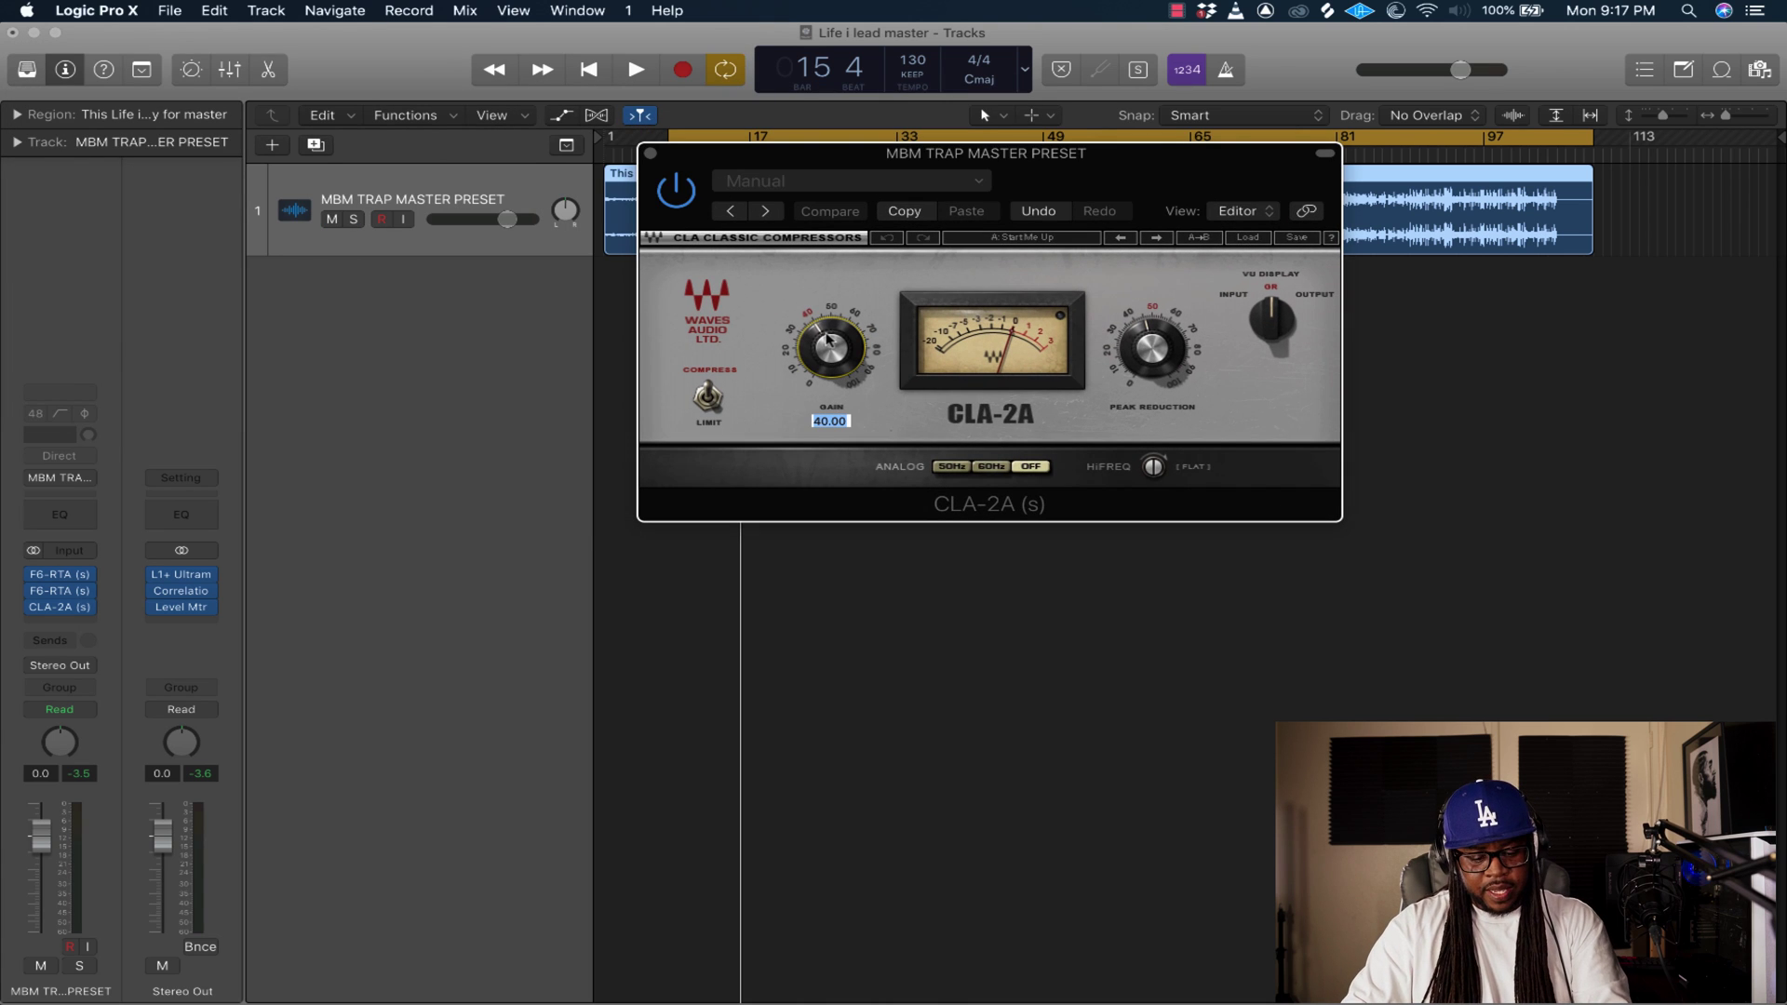
type("30")
key("Return")
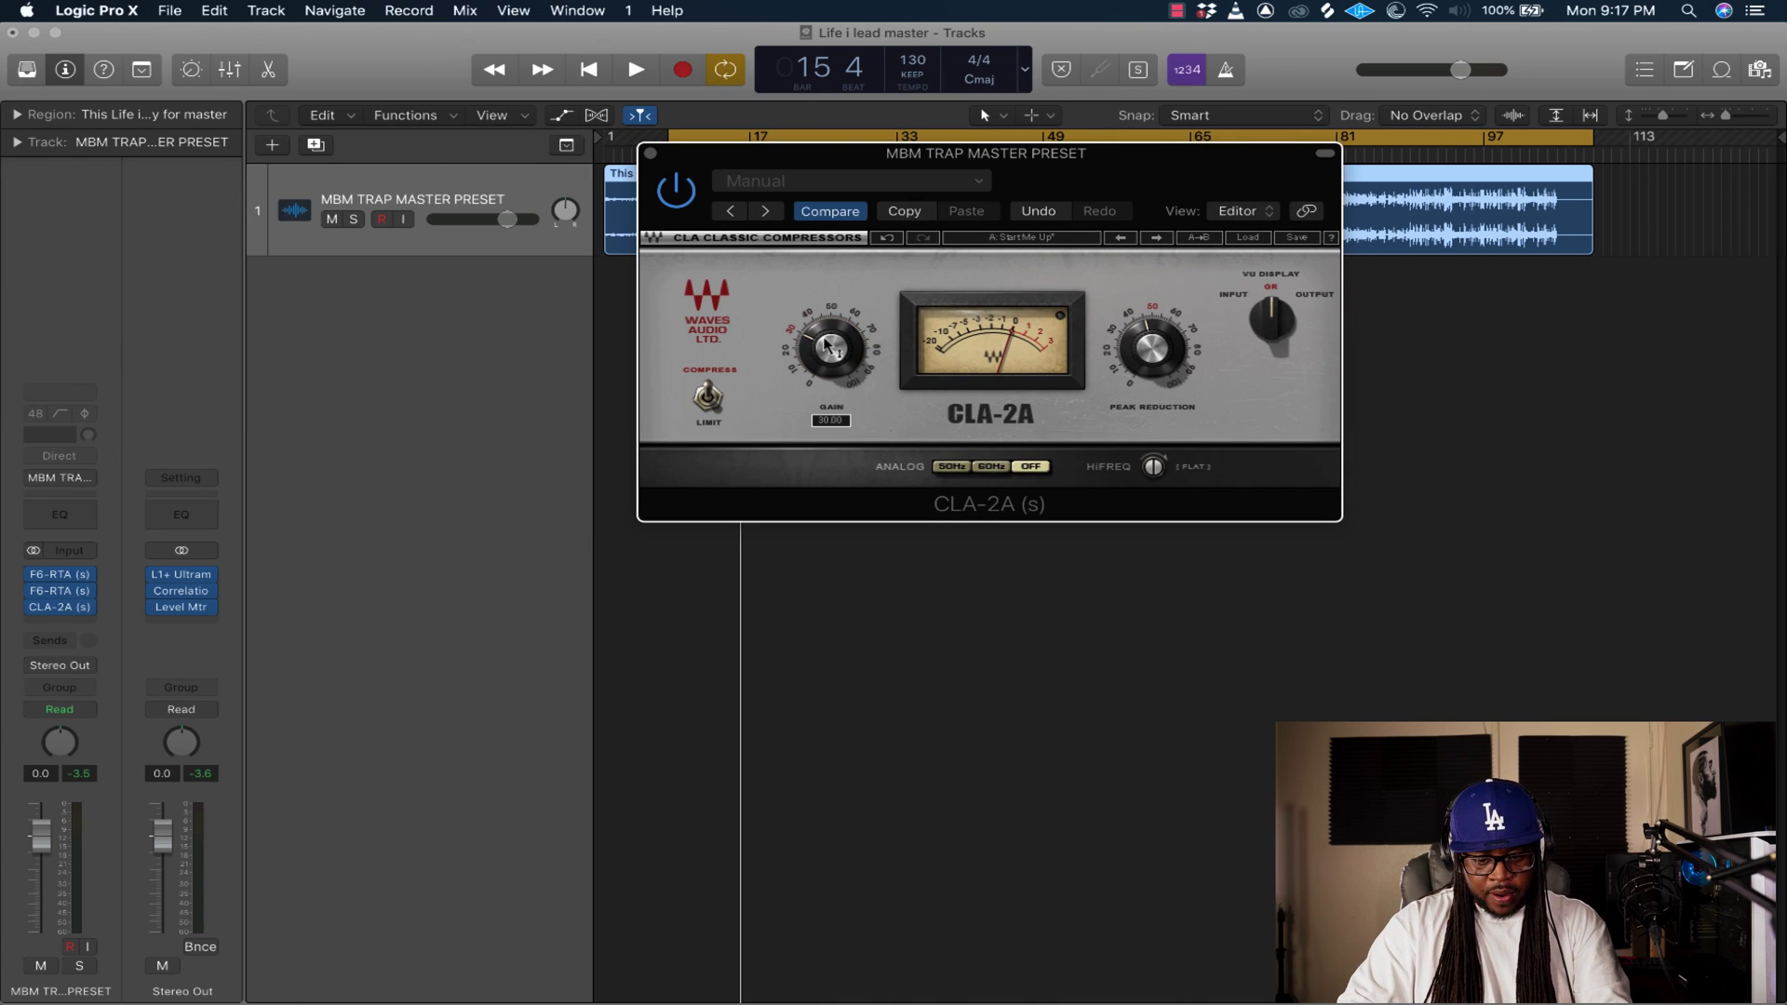
left_click(1144, 352)
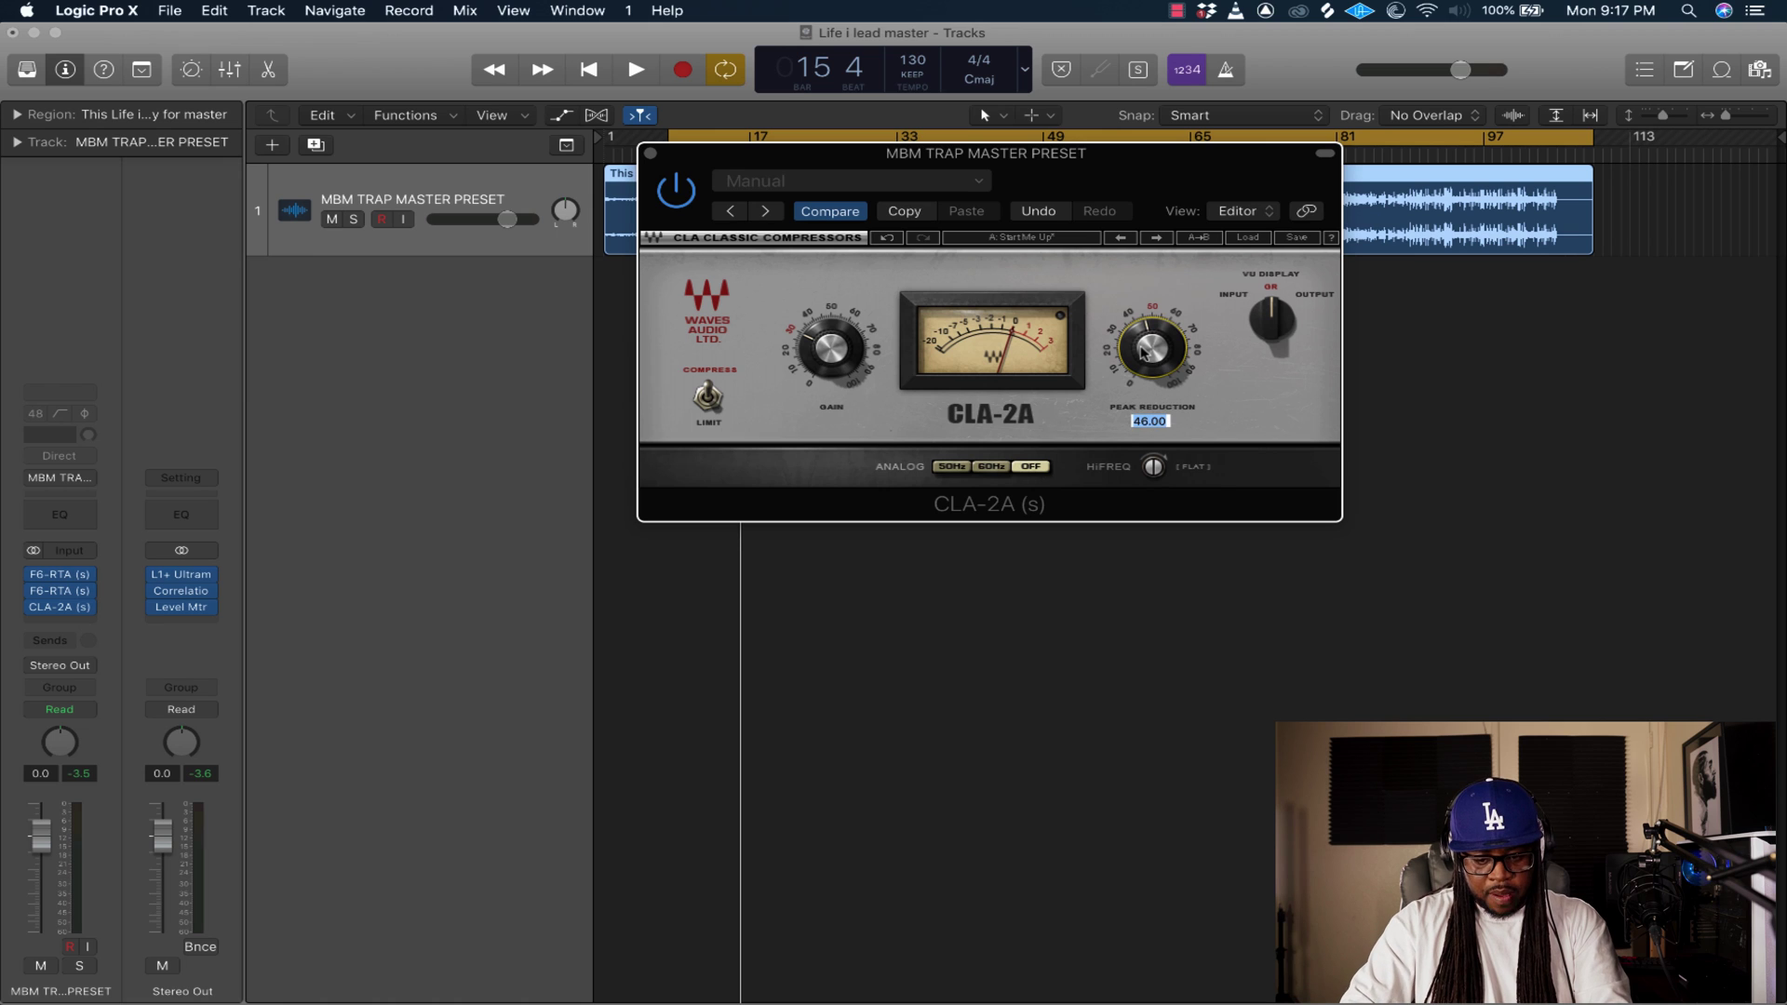
type("30")
key("Return")
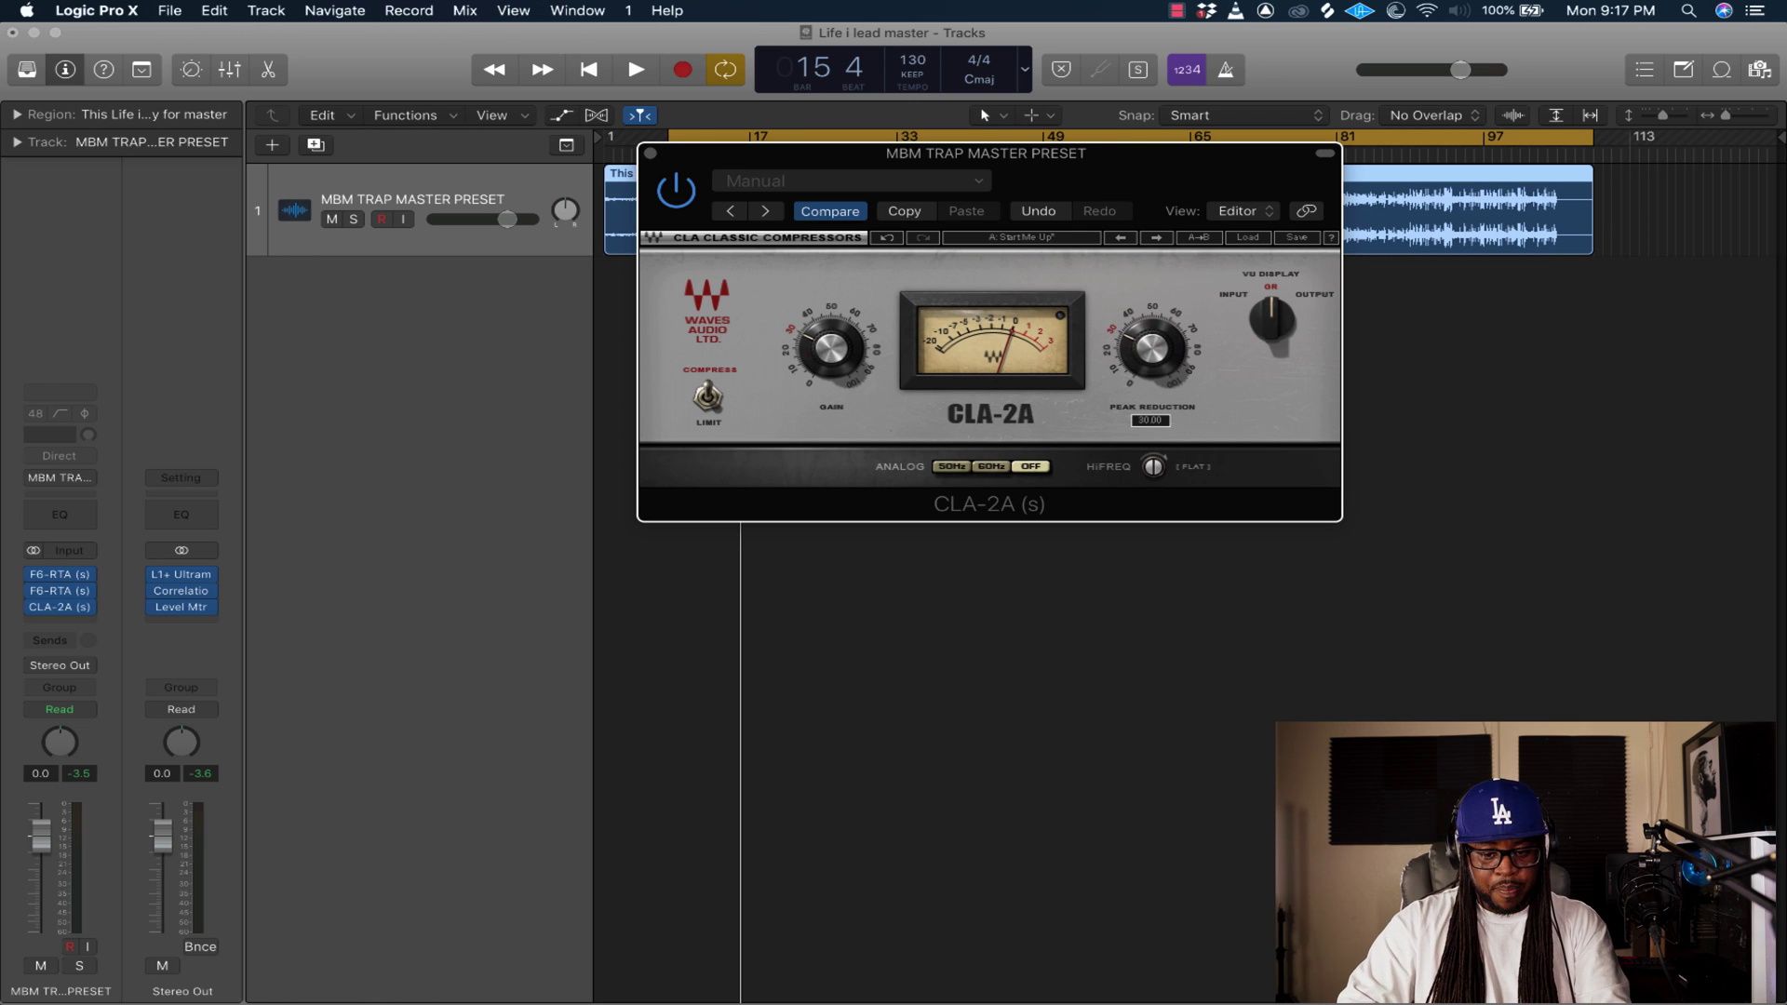
Open the Stereo Out's Level Meter, arrange it clear of the CLA-2A, and check the RMS and peak levels during playback.
left_click_drag(1171, 181, 1410, 472)
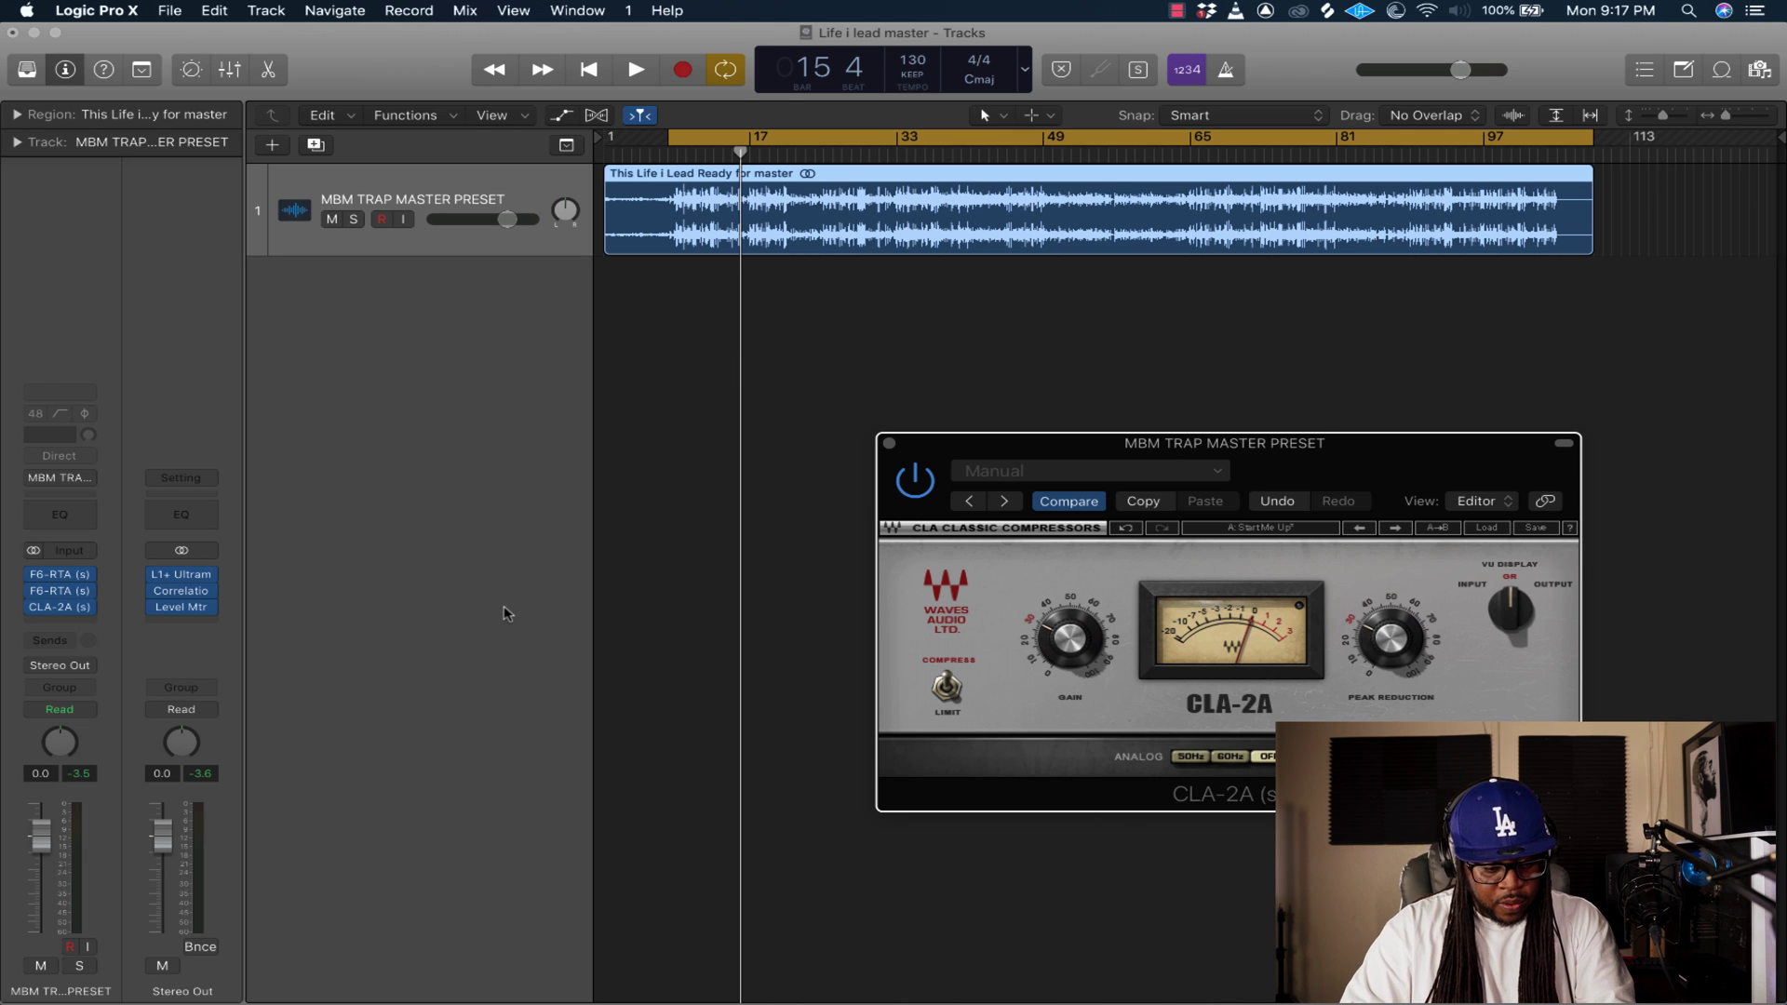
left_click(182, 614)
left_click_drag(913, 351, 233, 348)
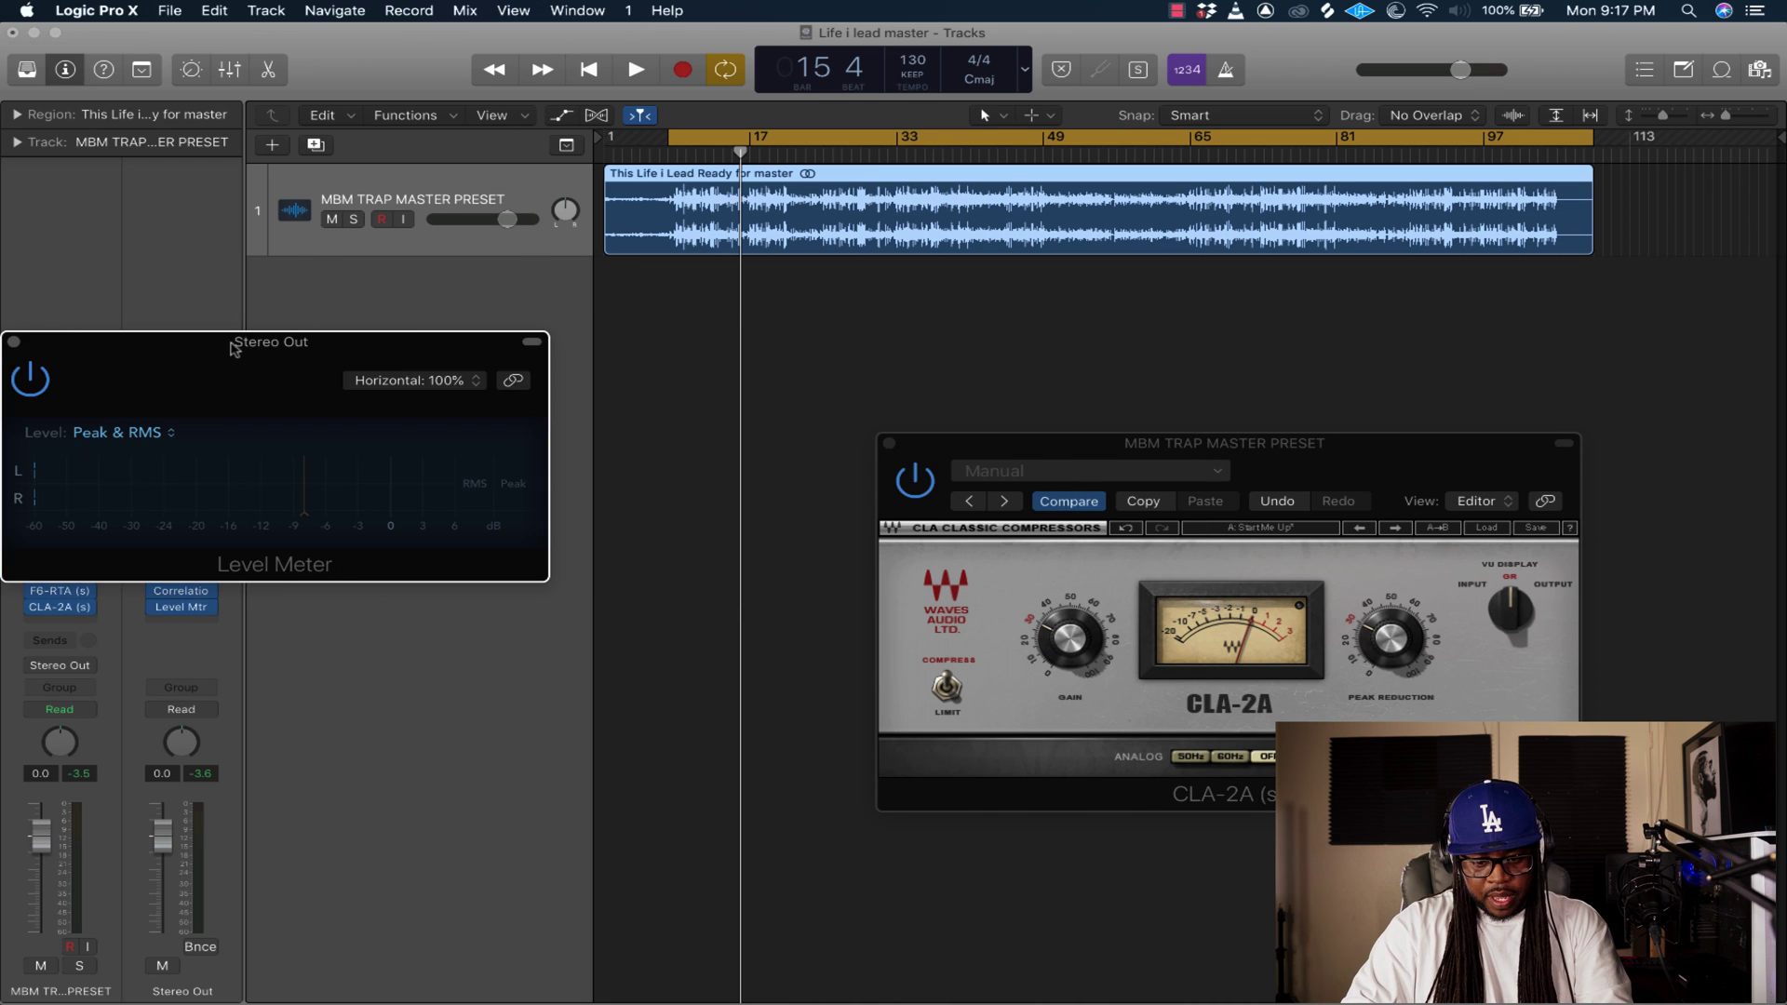
left_click_drag(1235, 451, 872, 461)
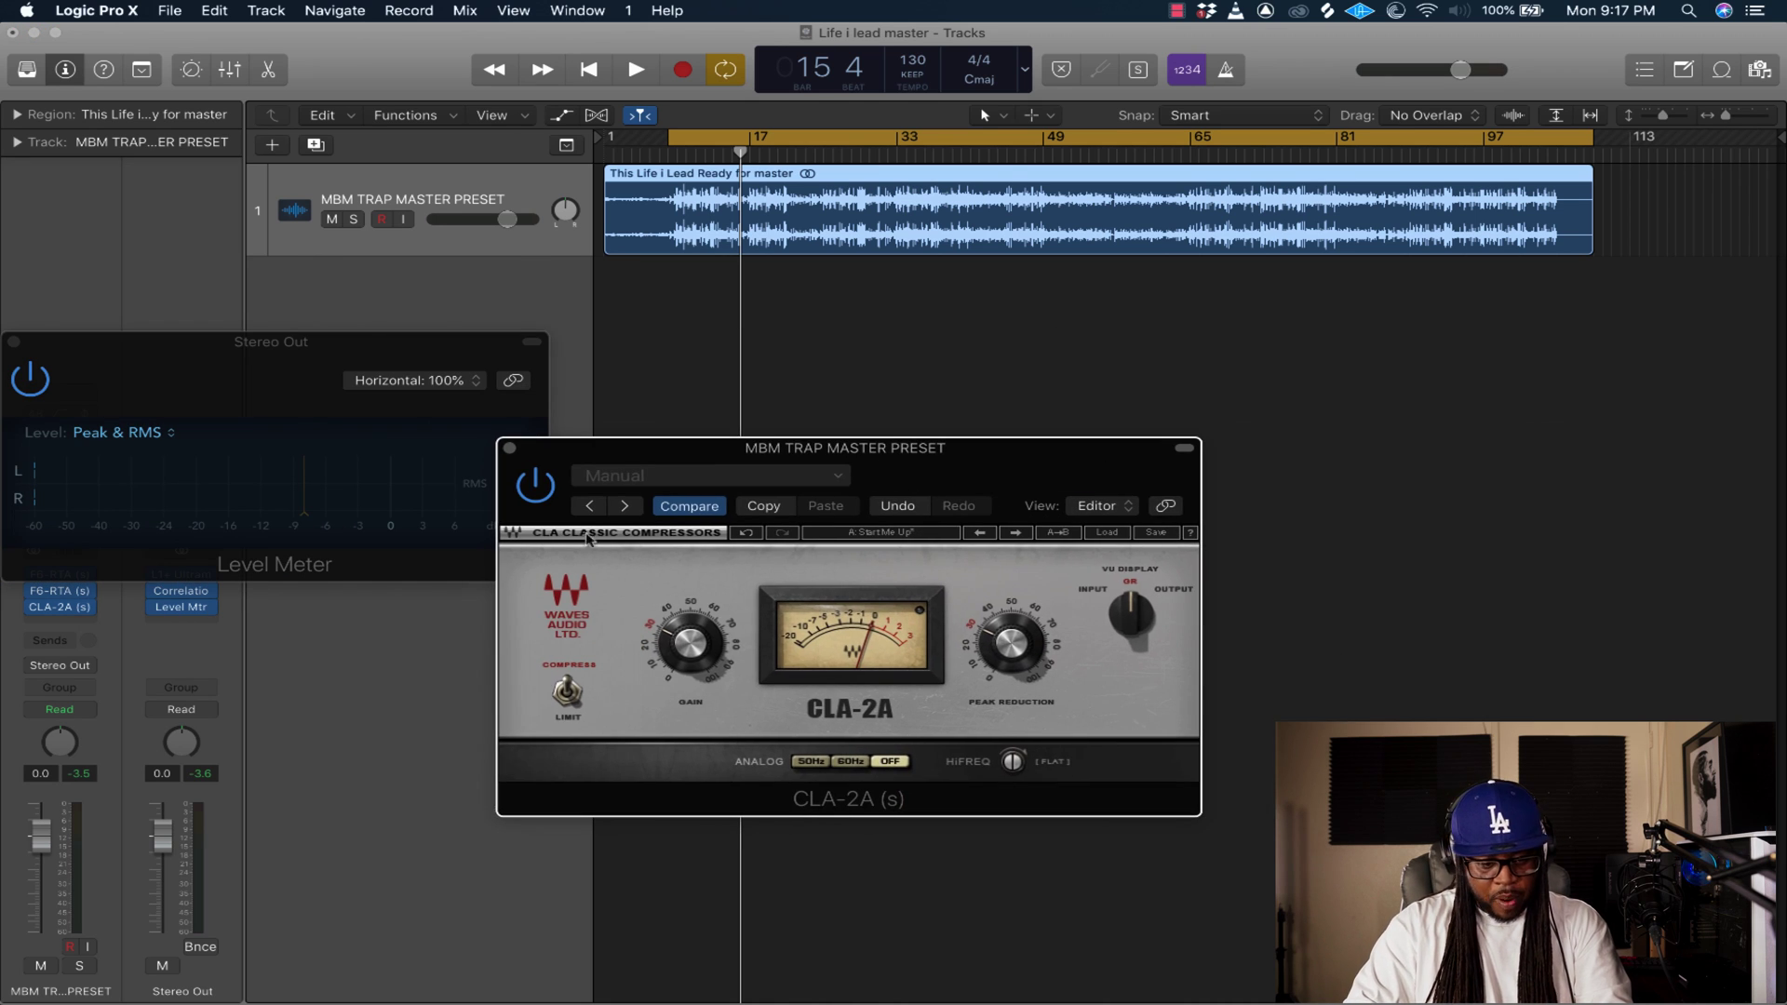
left_click_drag(318, 354, 438, 175)
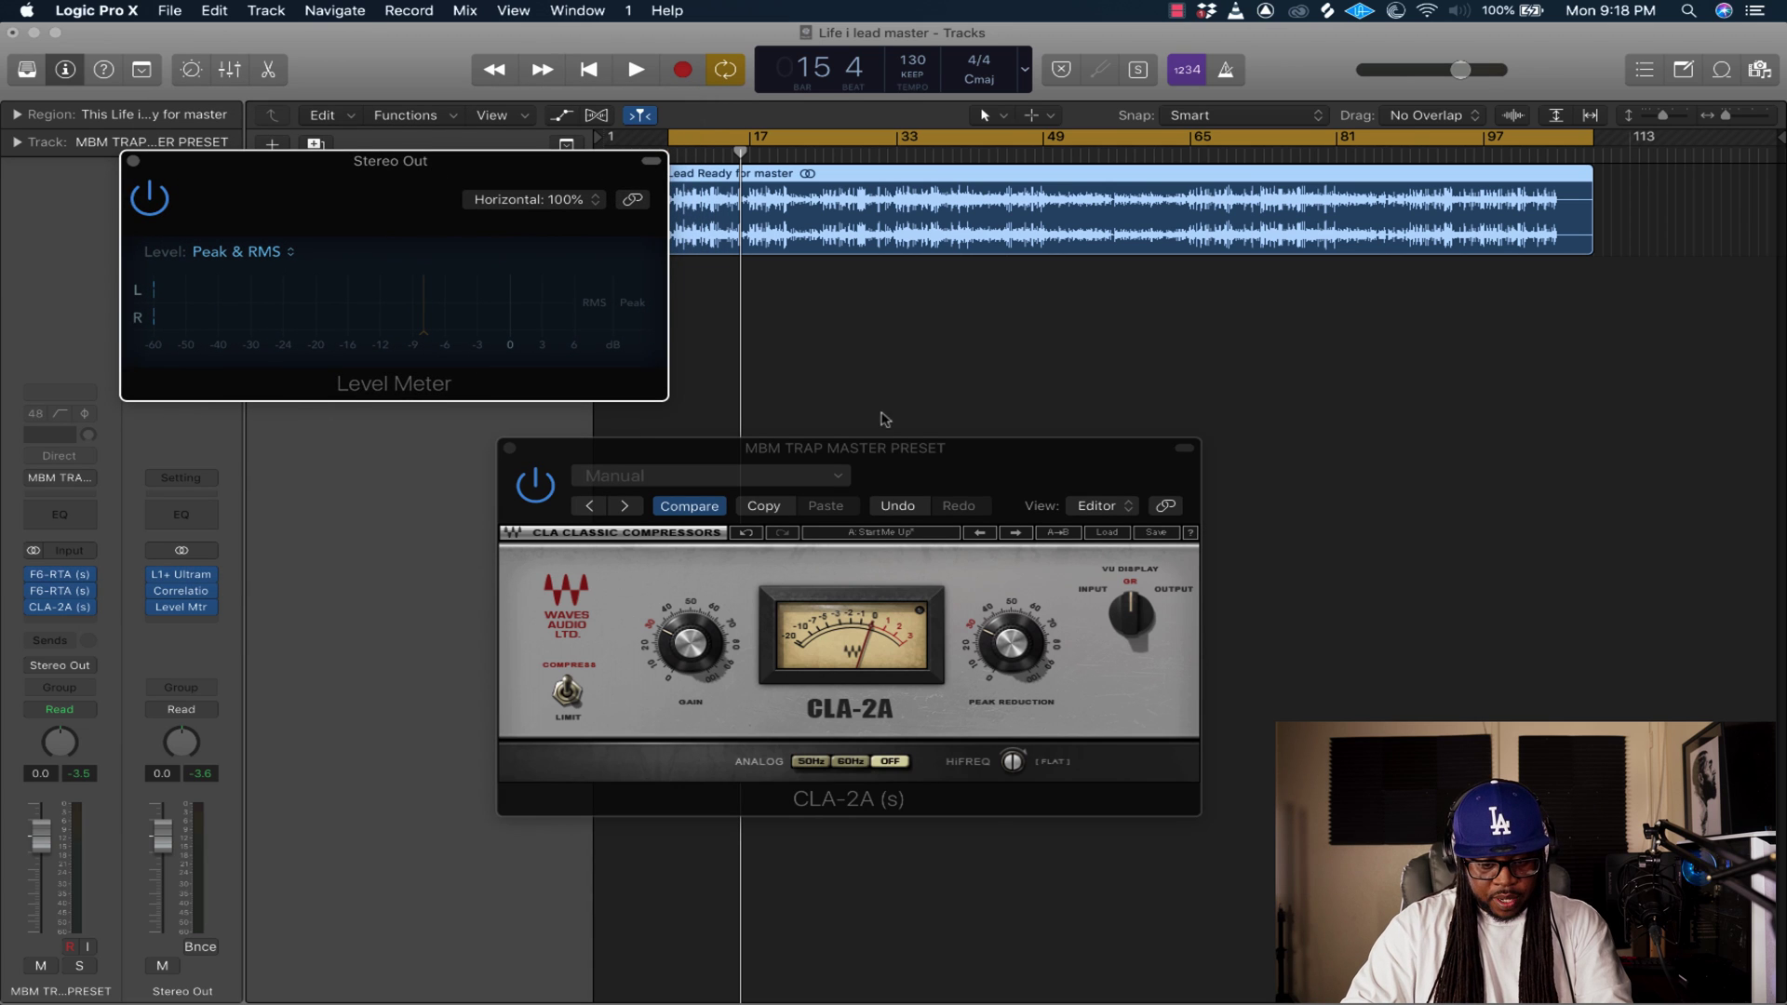
left_click_drag(975, 463, 974, 429)
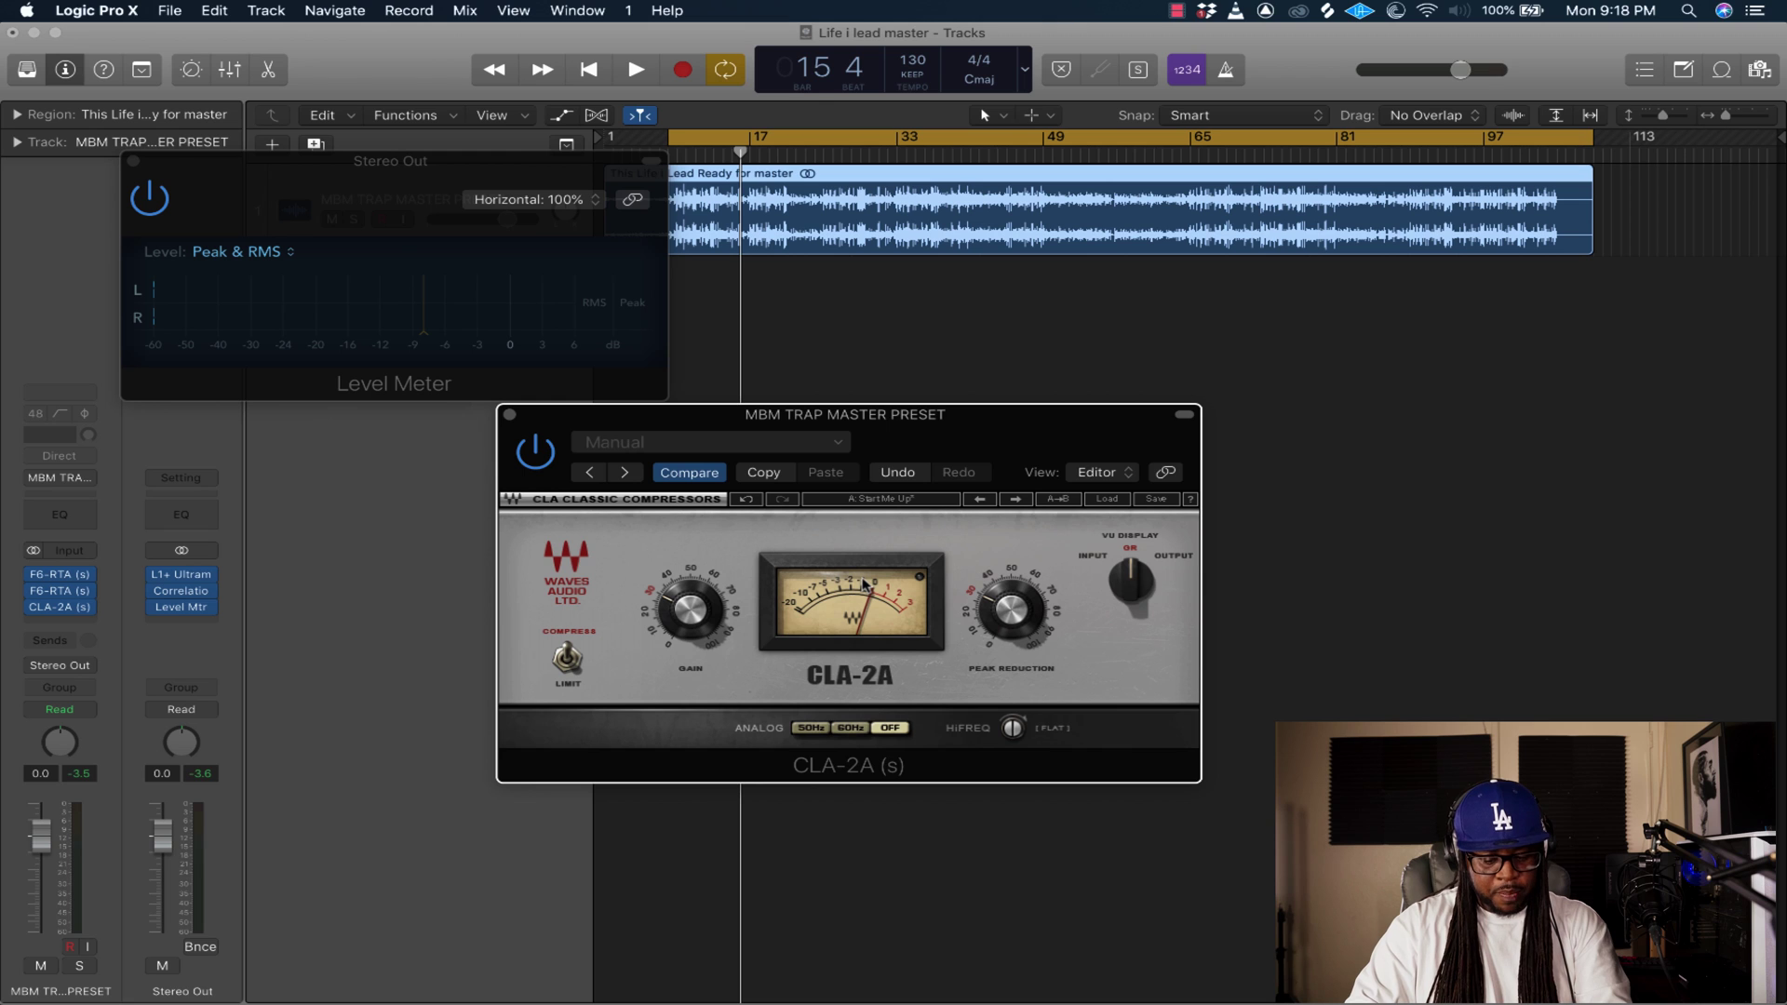
key("space")
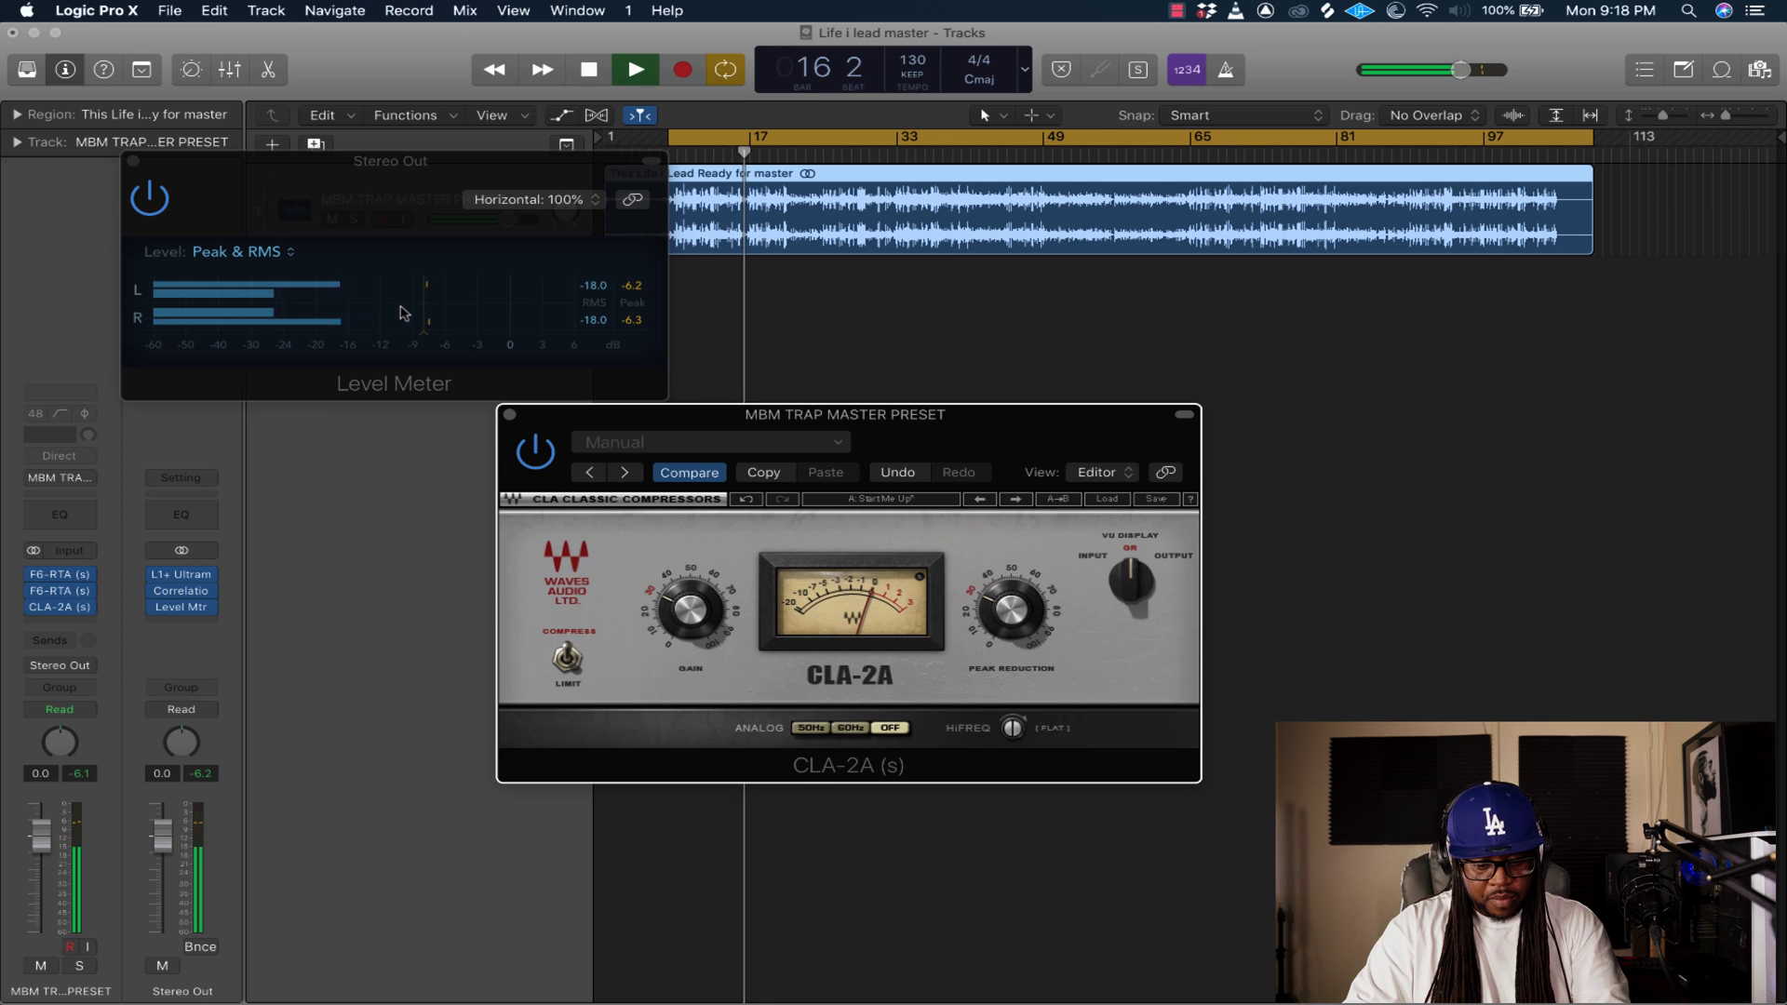
key("space")
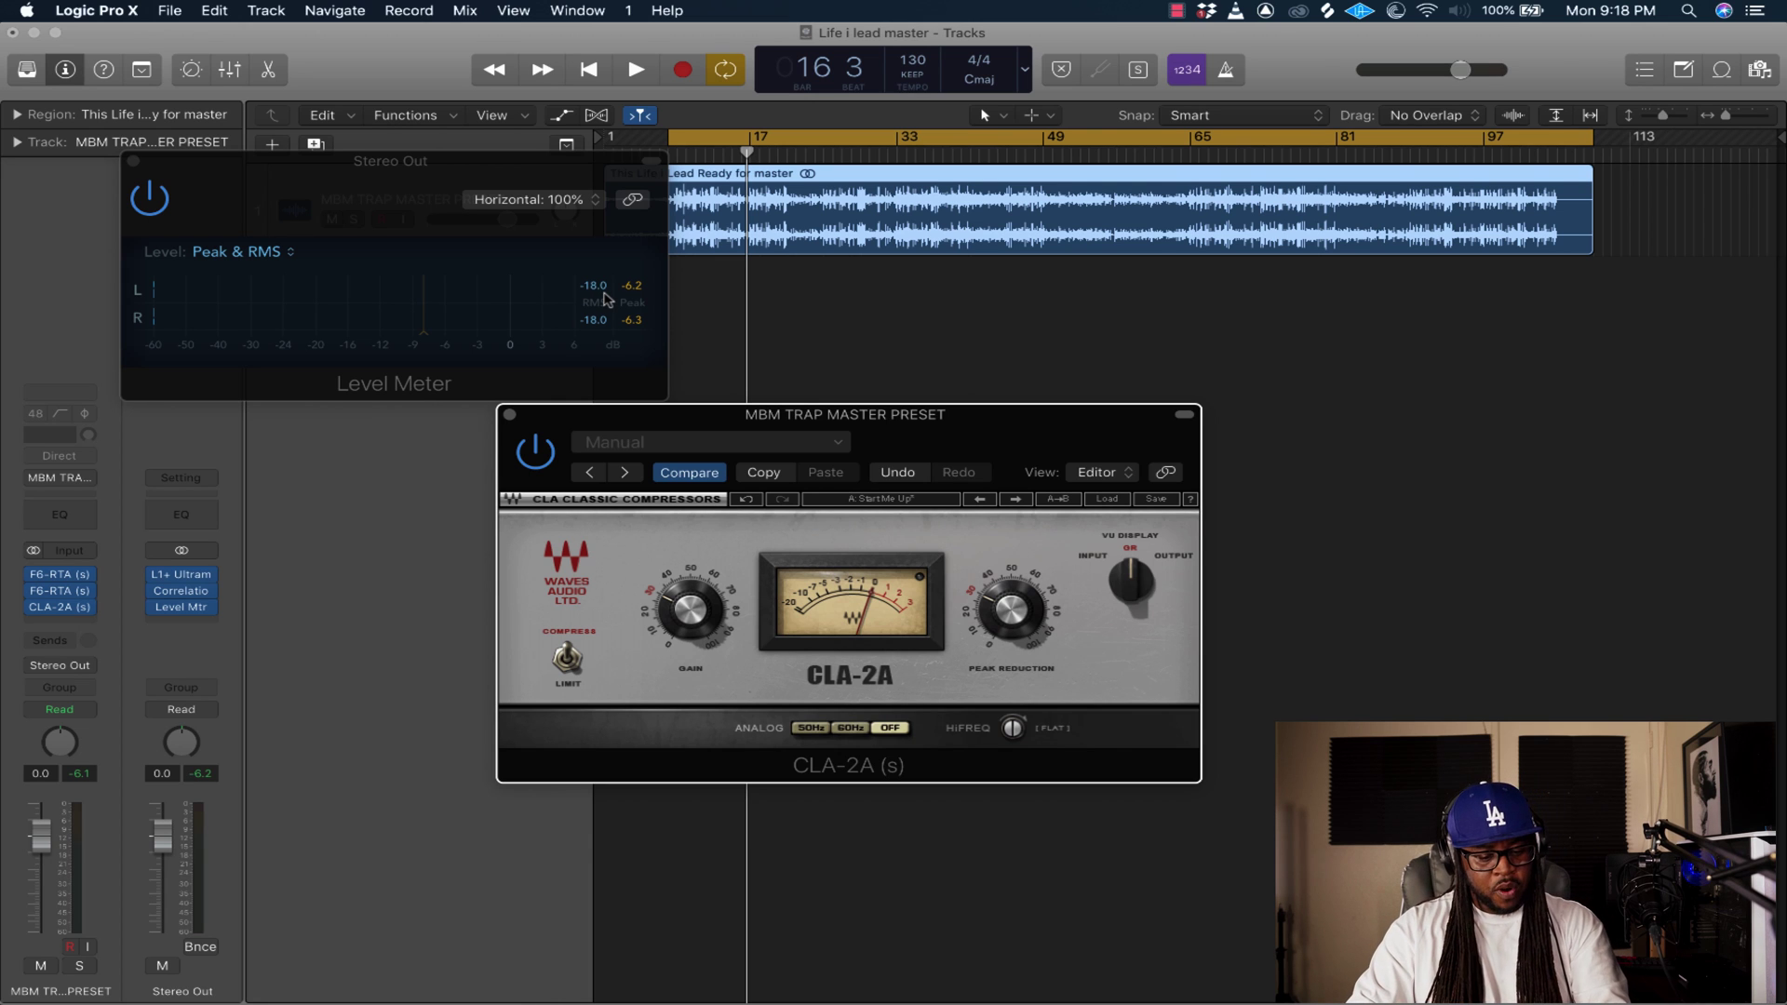
Close the CLA-2A, open the Stereo Out's L1+ Ultramaximizer beneath the Level Meter, and set its output ceiling to -0.3.
mouse_move(182, 577)
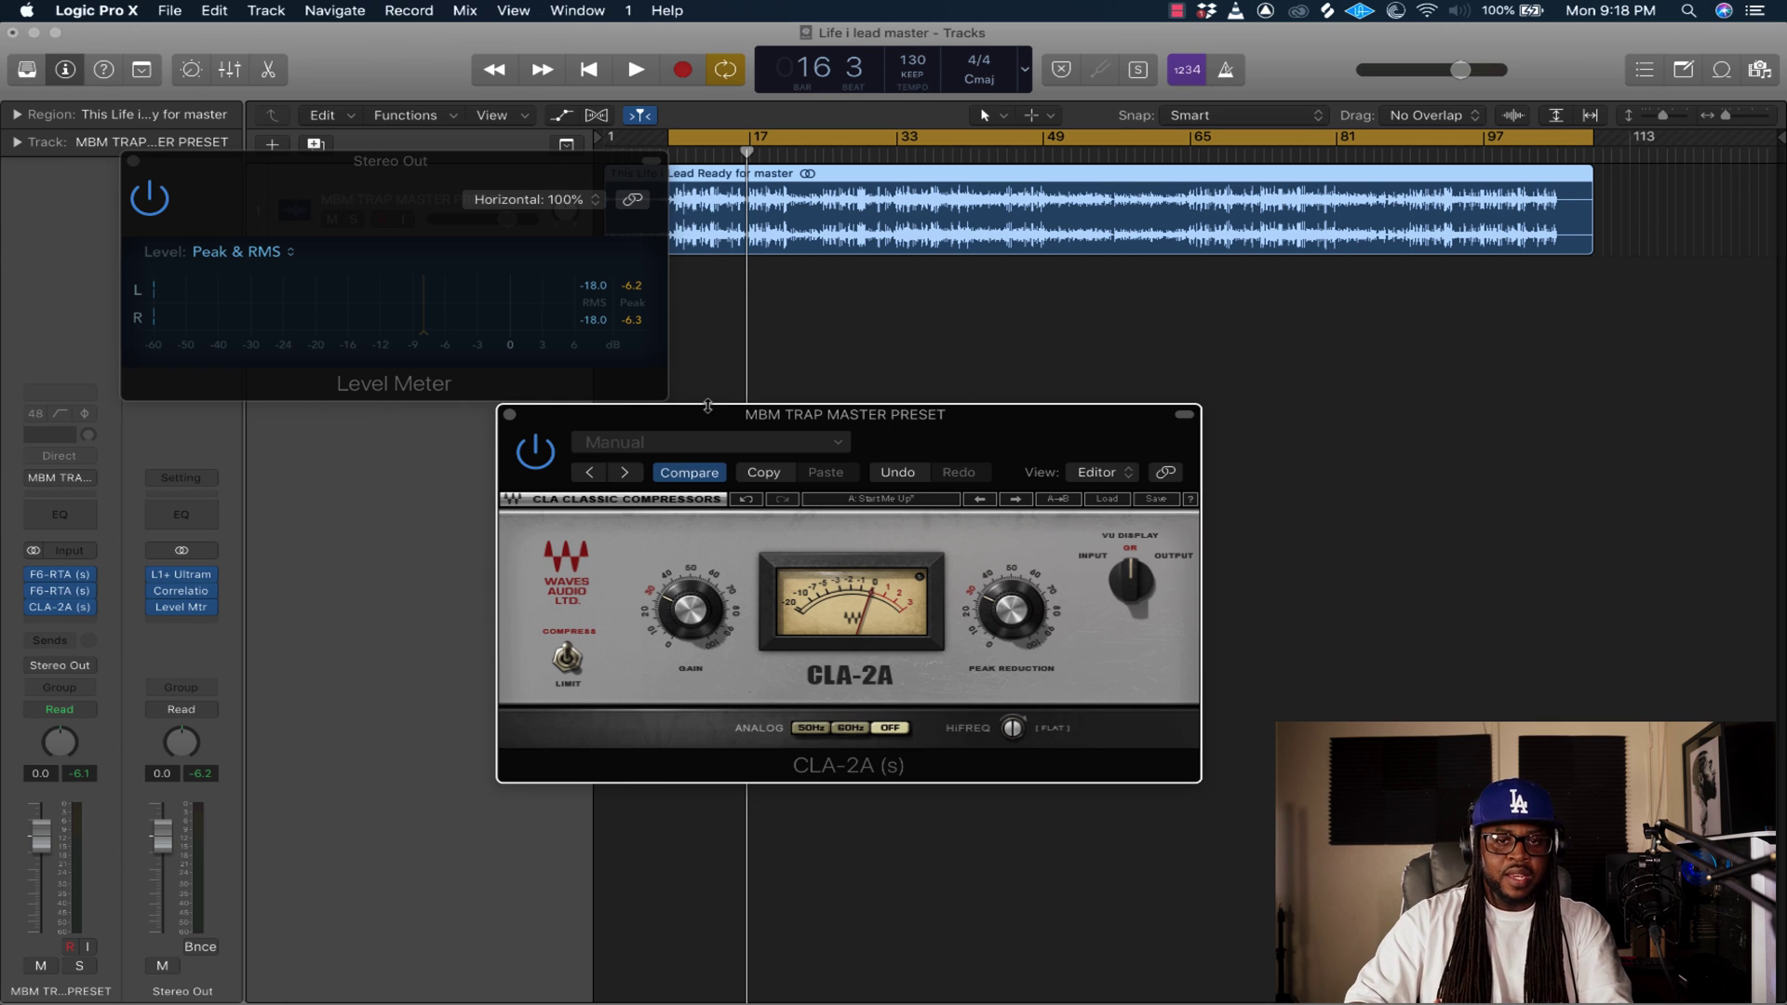
left_click(508, 416)
left_click(184, 577)
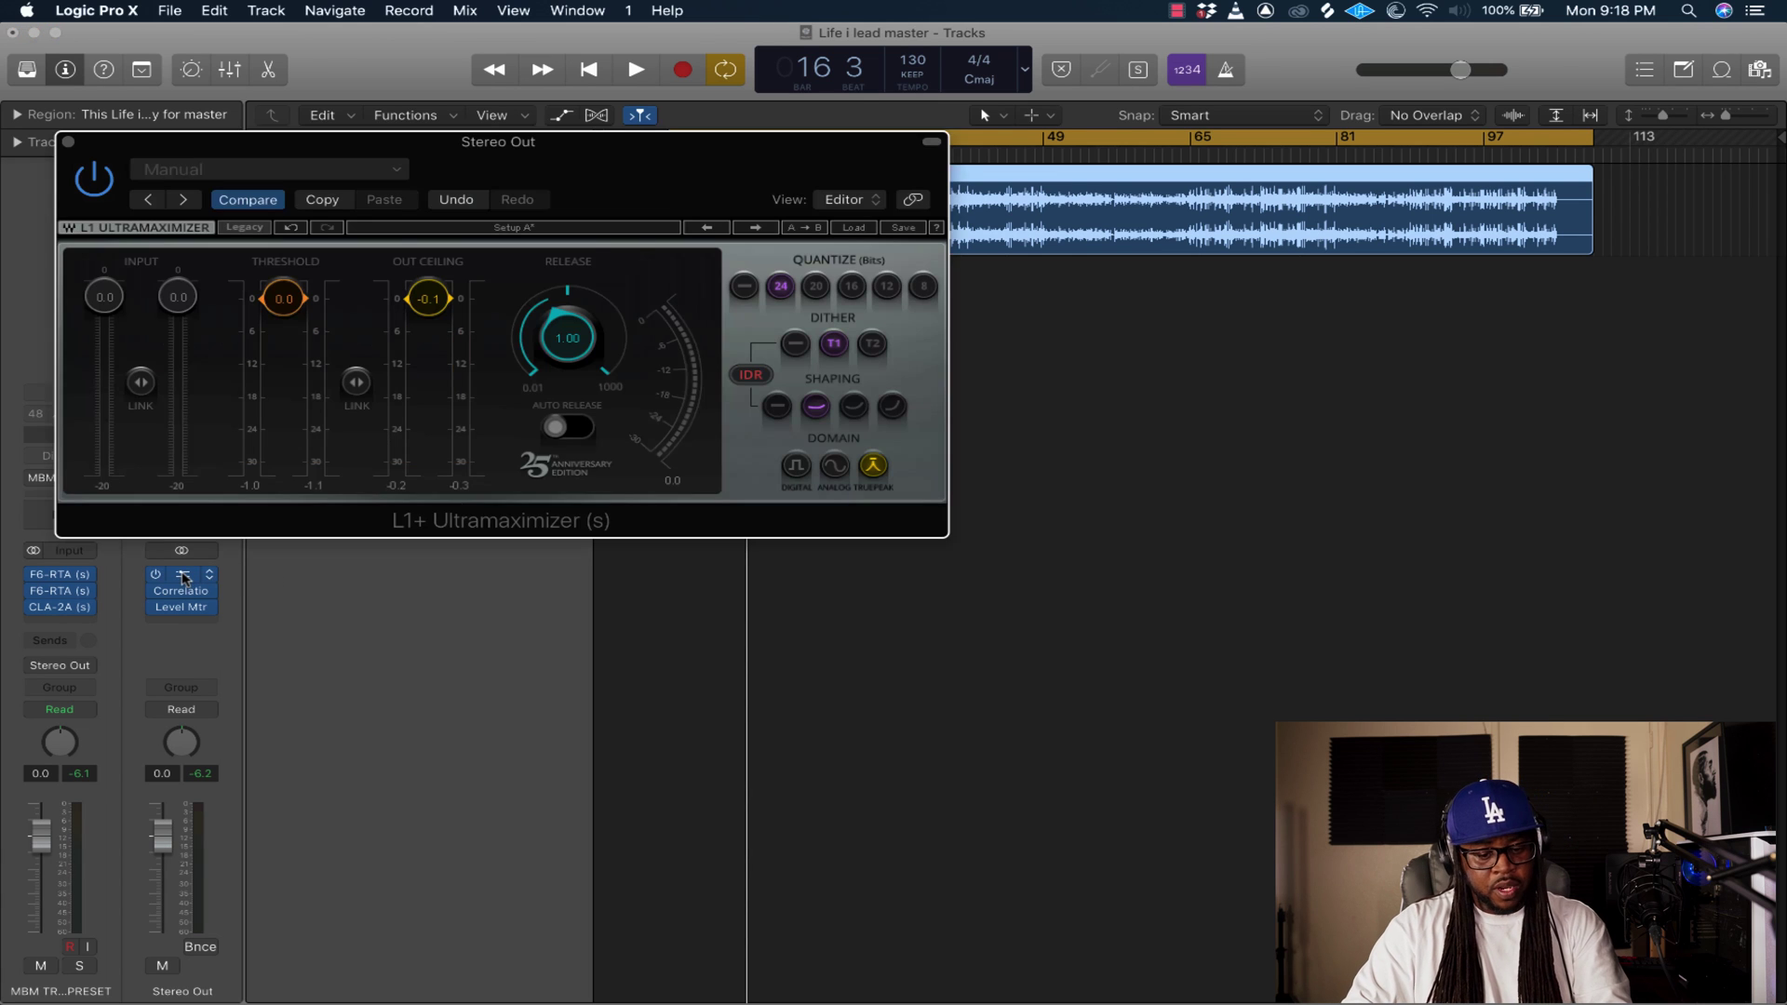
left_click_drag(679, 164, 1235, 379)
left_click_drag(982, 521, 982, 528)
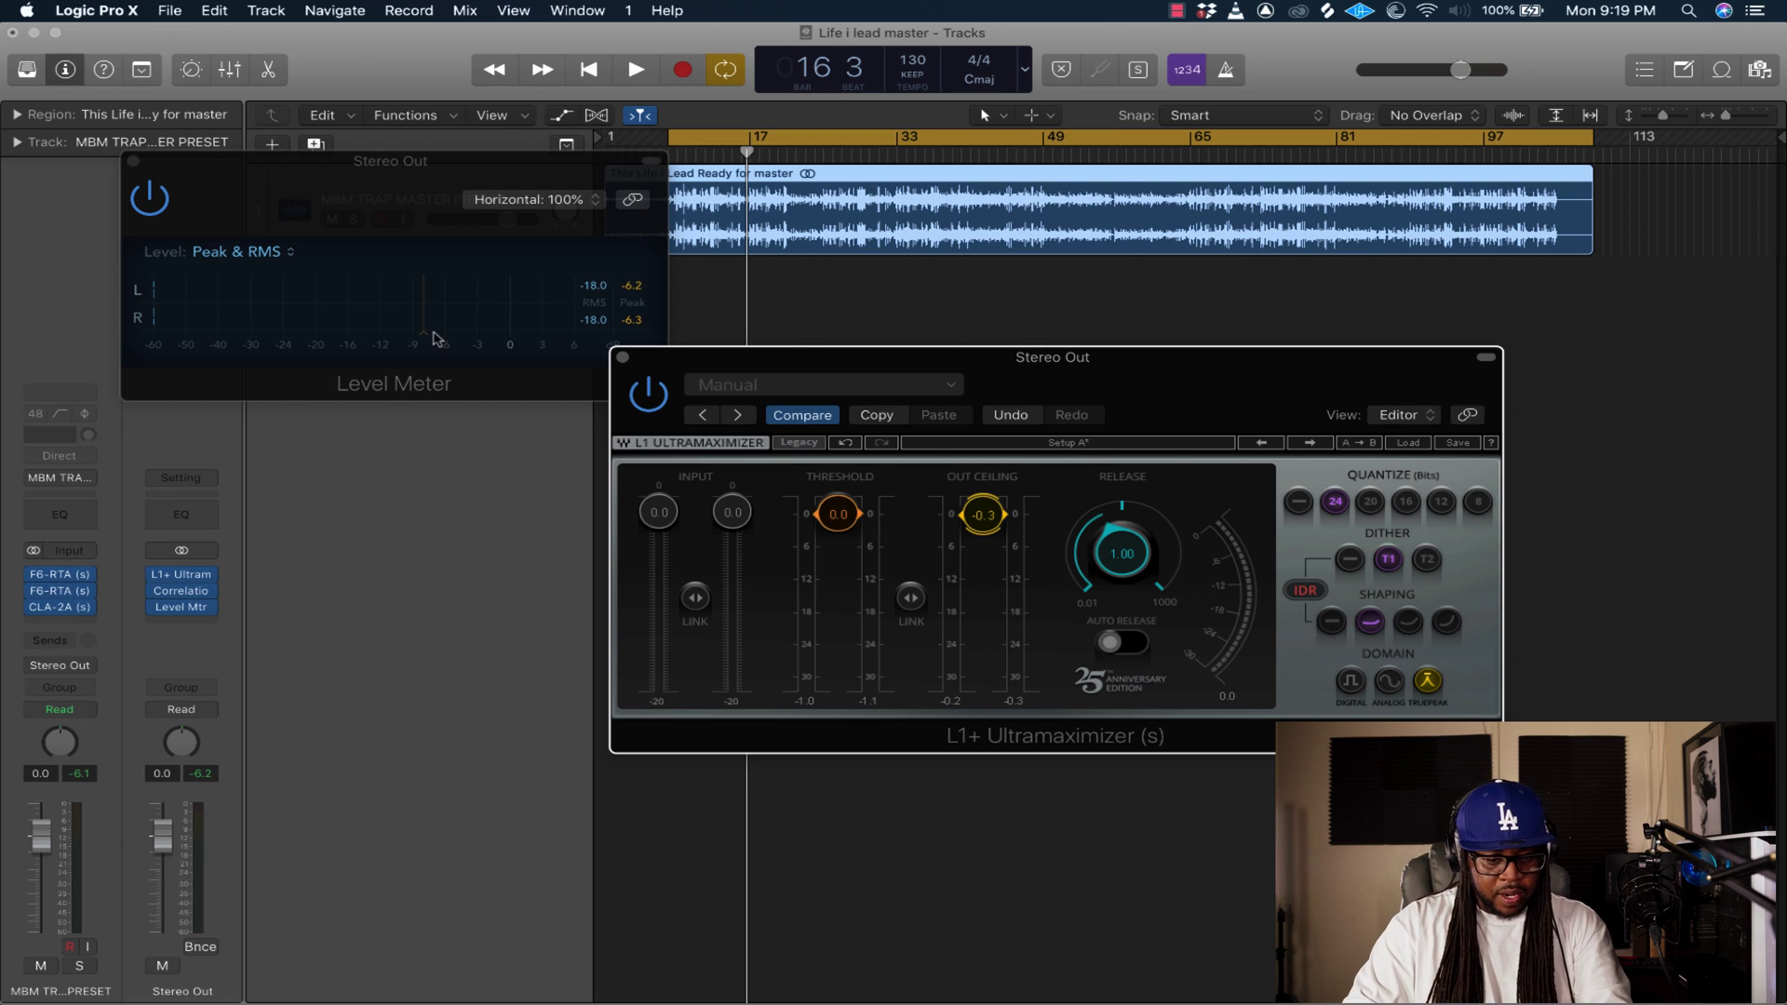
left_click_drag(1083, 375, 707, 448)
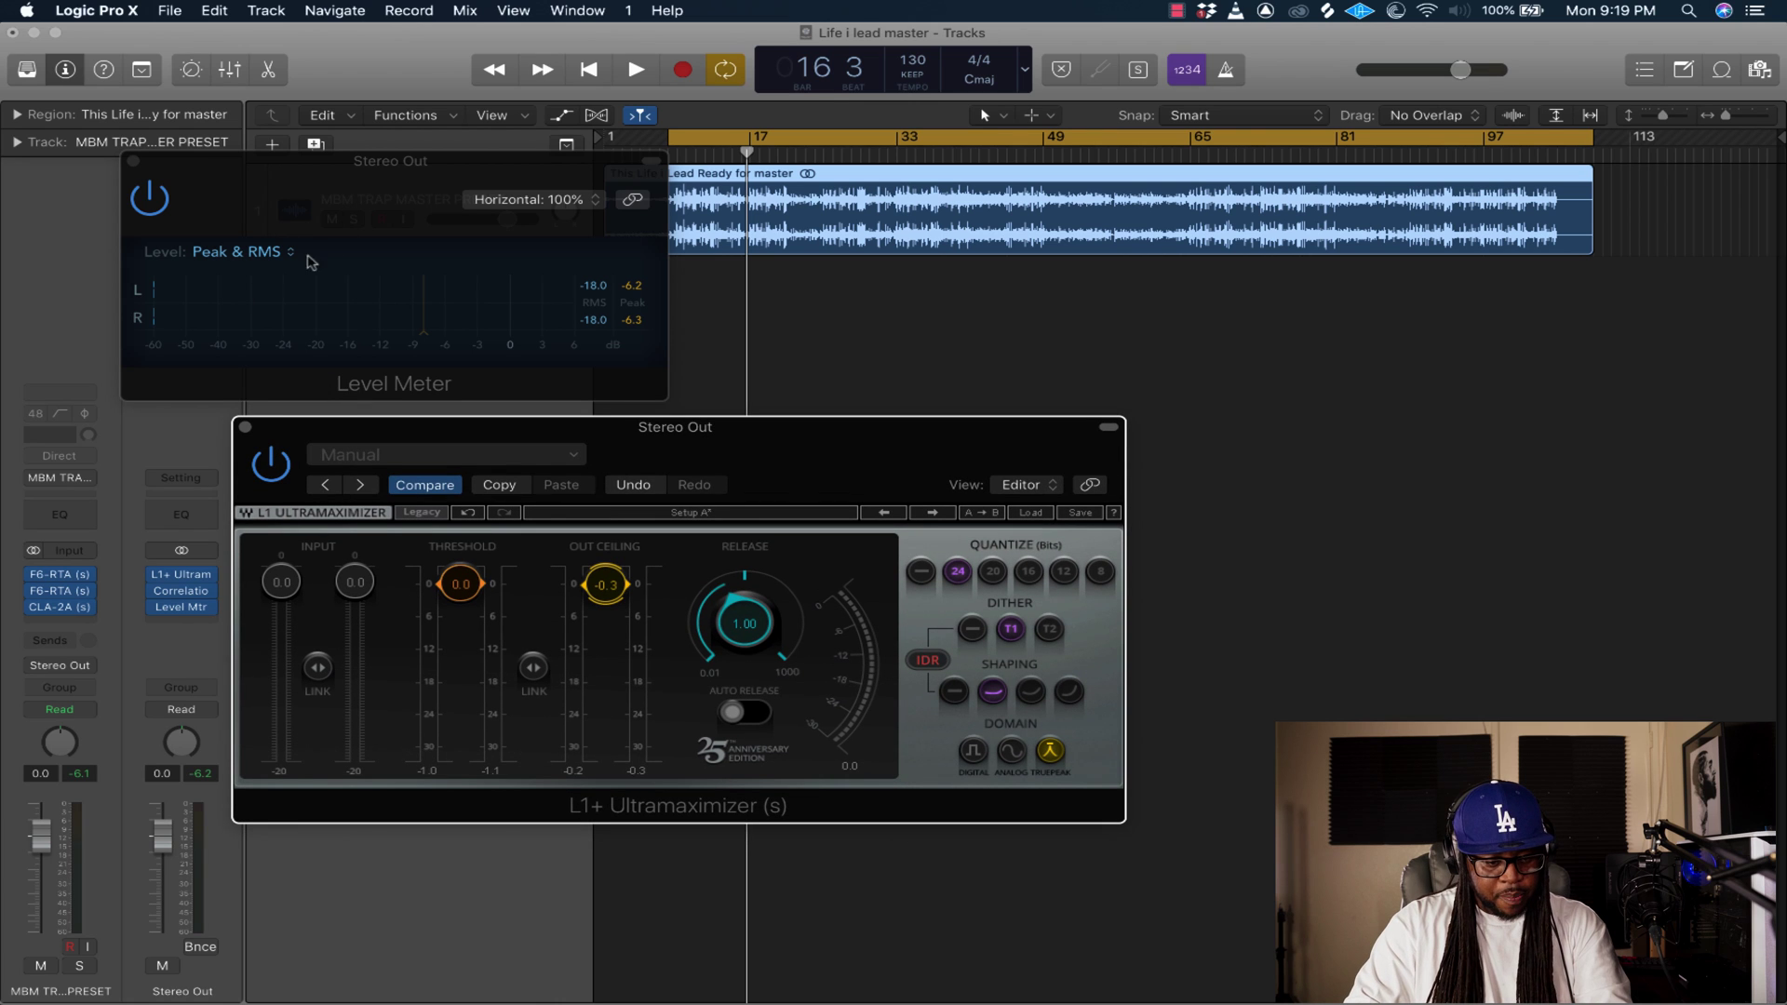
left_click(425, 335)
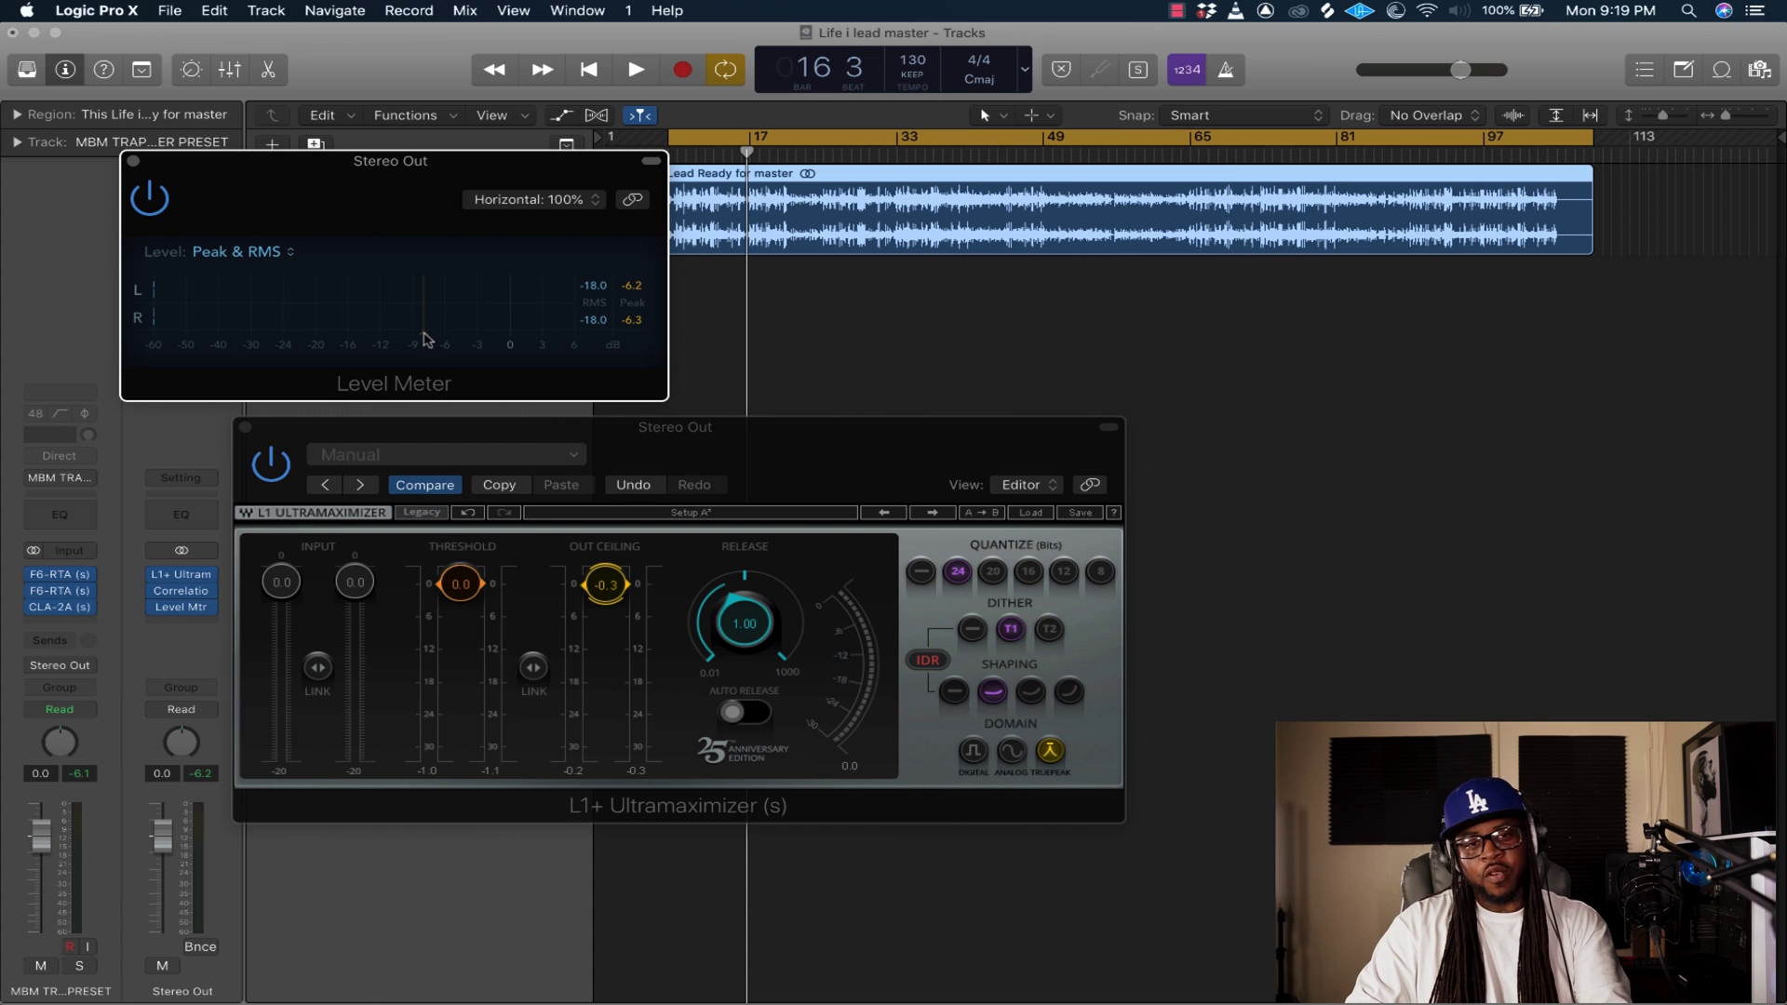
left_click(791, 460)
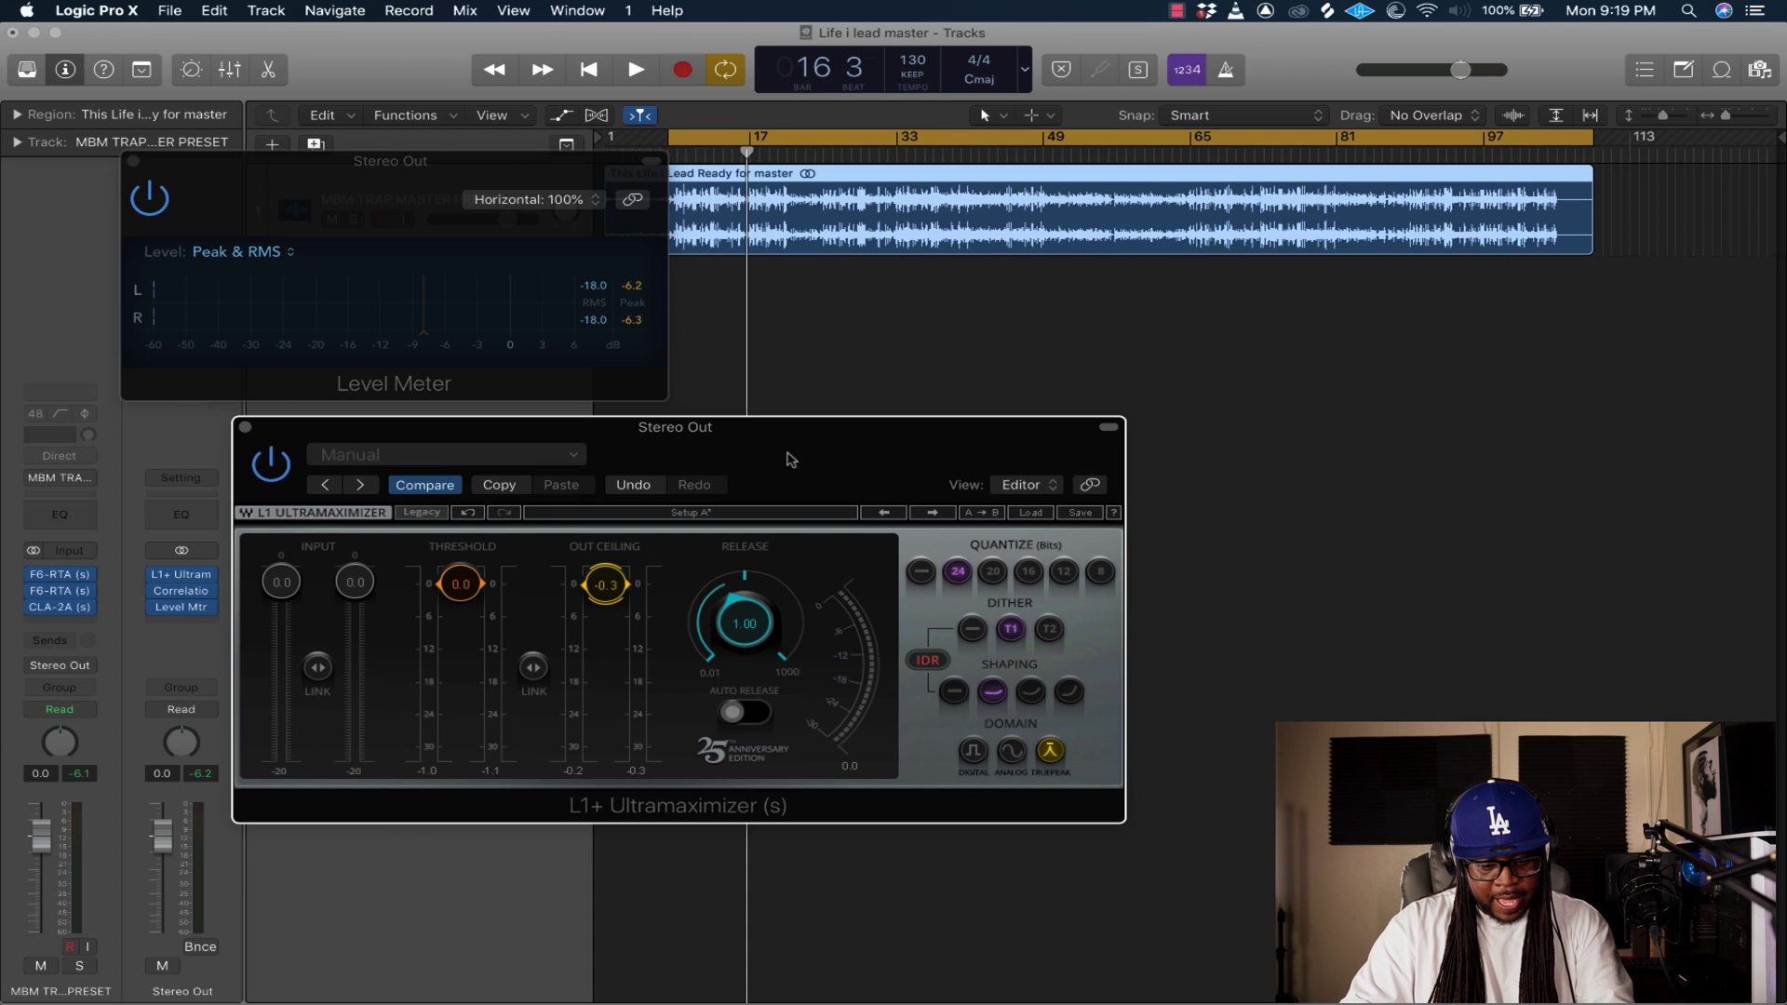
Lower the L1+ Ultramaximizer's threshold to -12.3 during playback, checking the loudness on the Level Meter.
key("space")
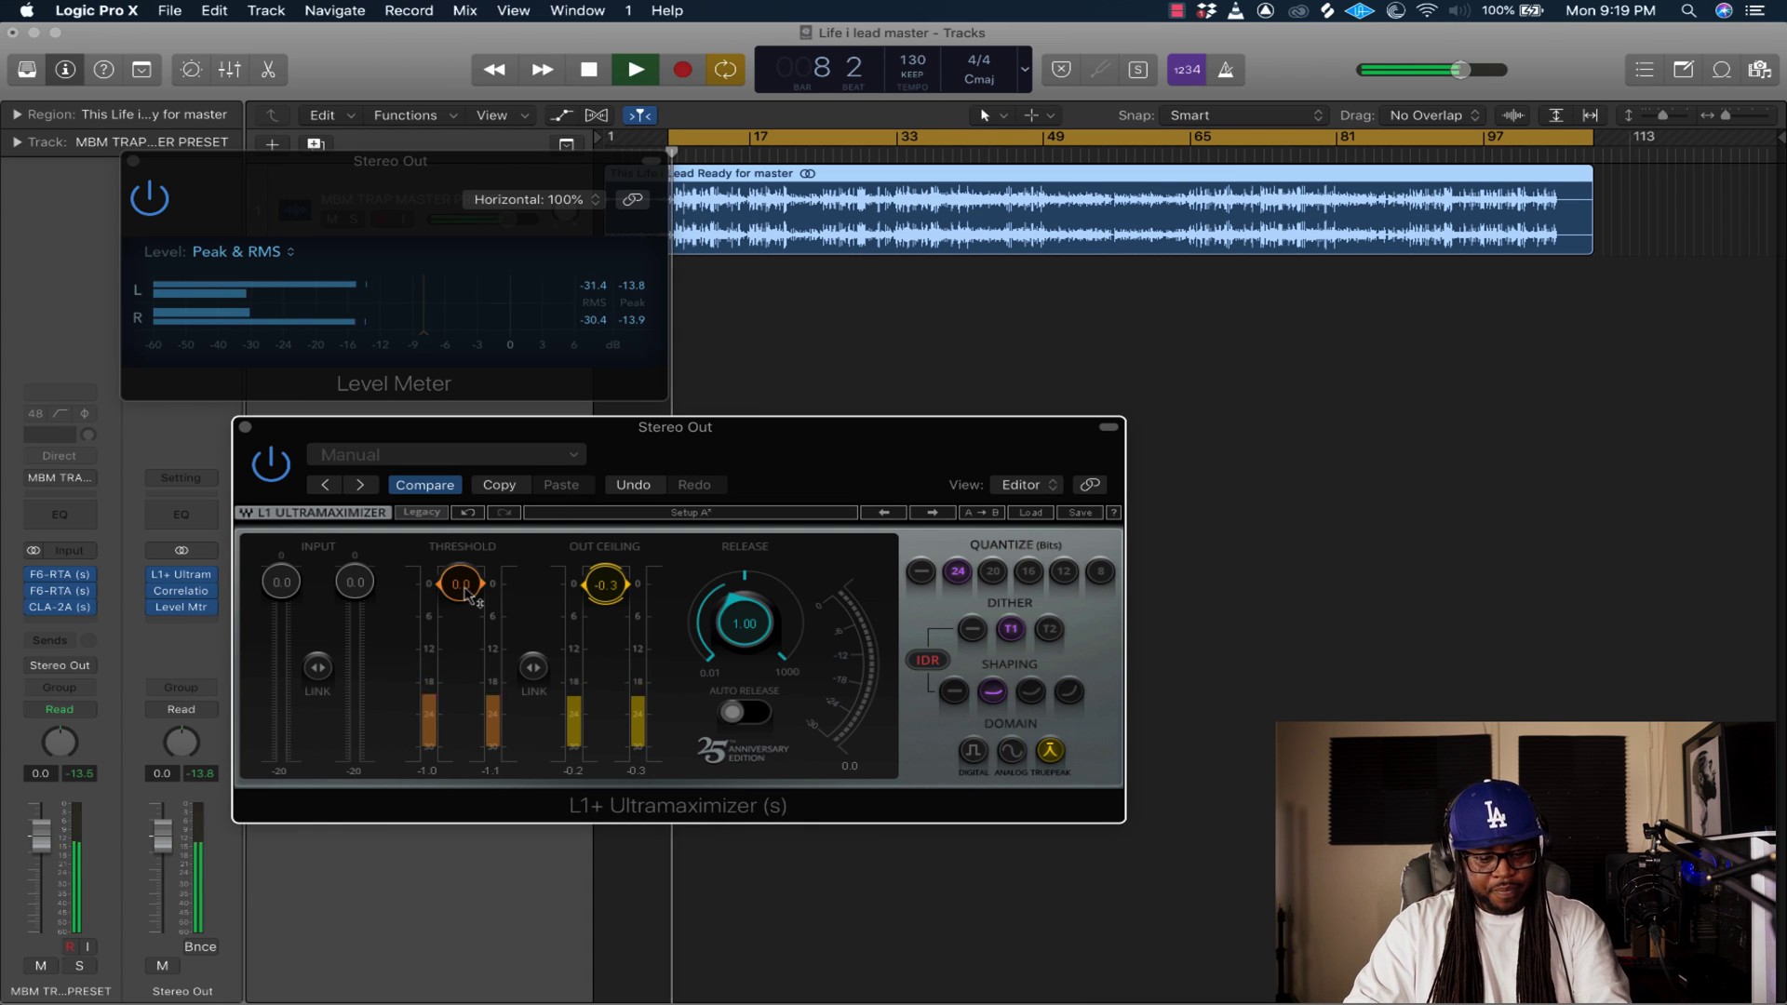
left_click_drag(460, 584, 461, 649)
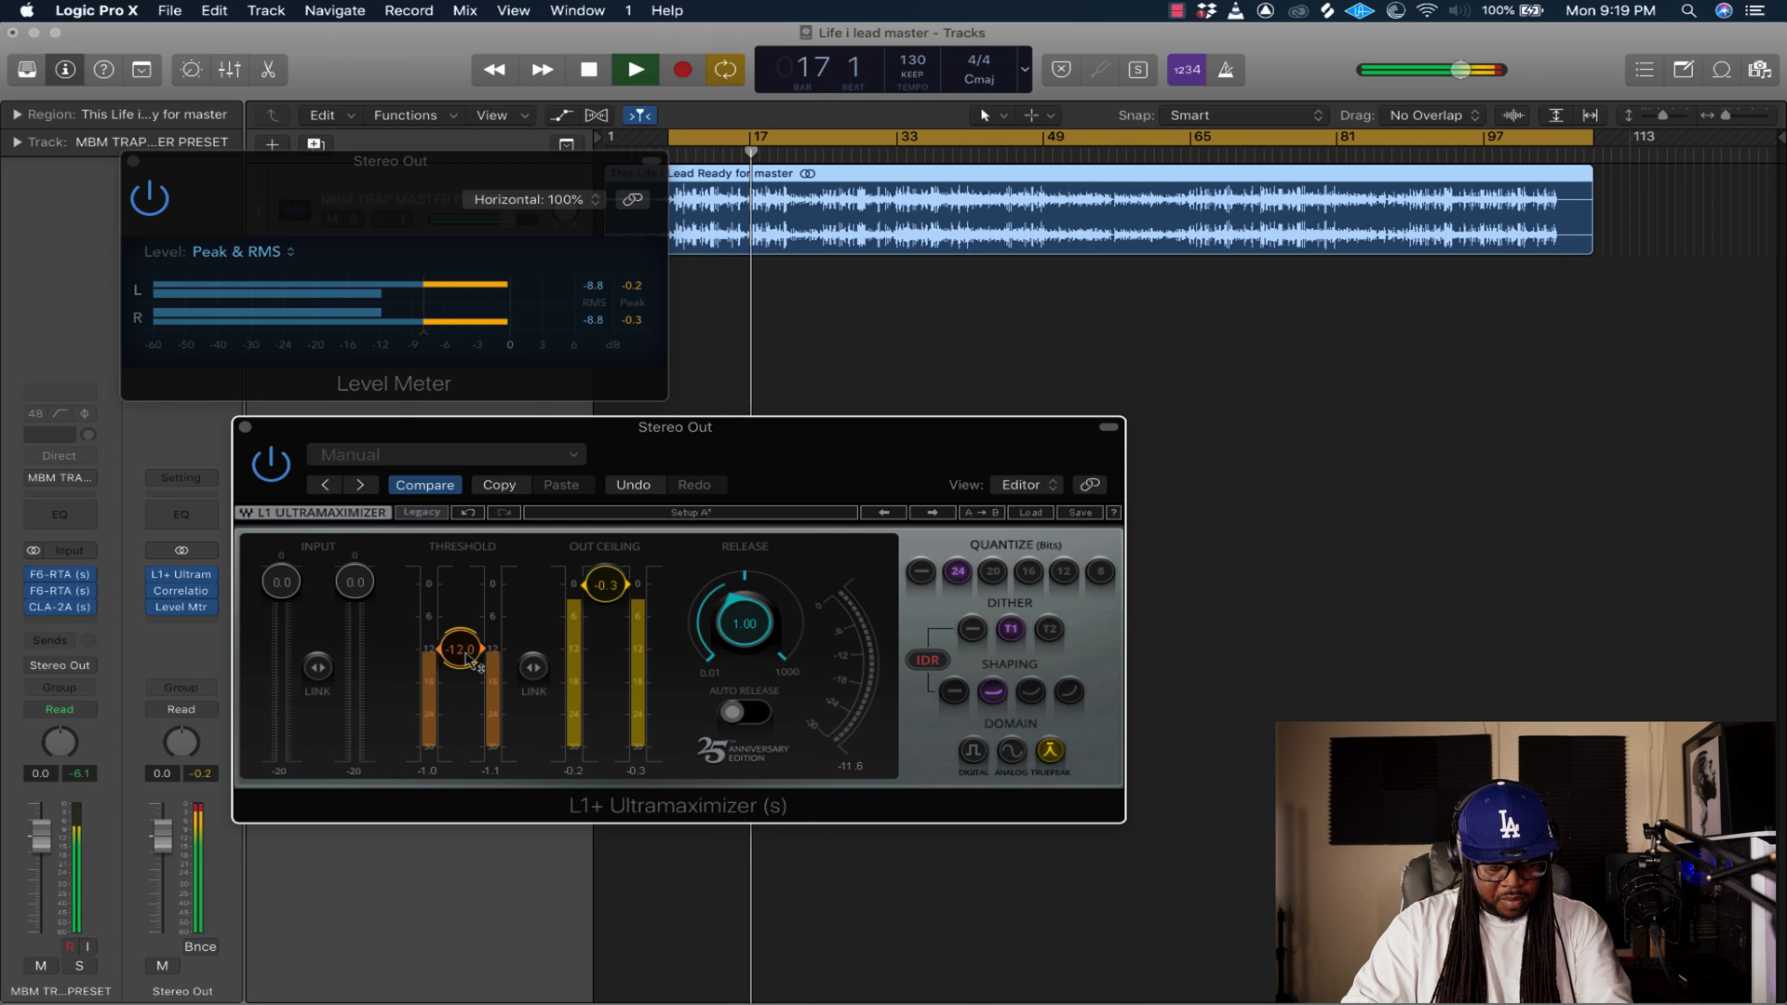
left_click_drag(461, 649, 466, 656)
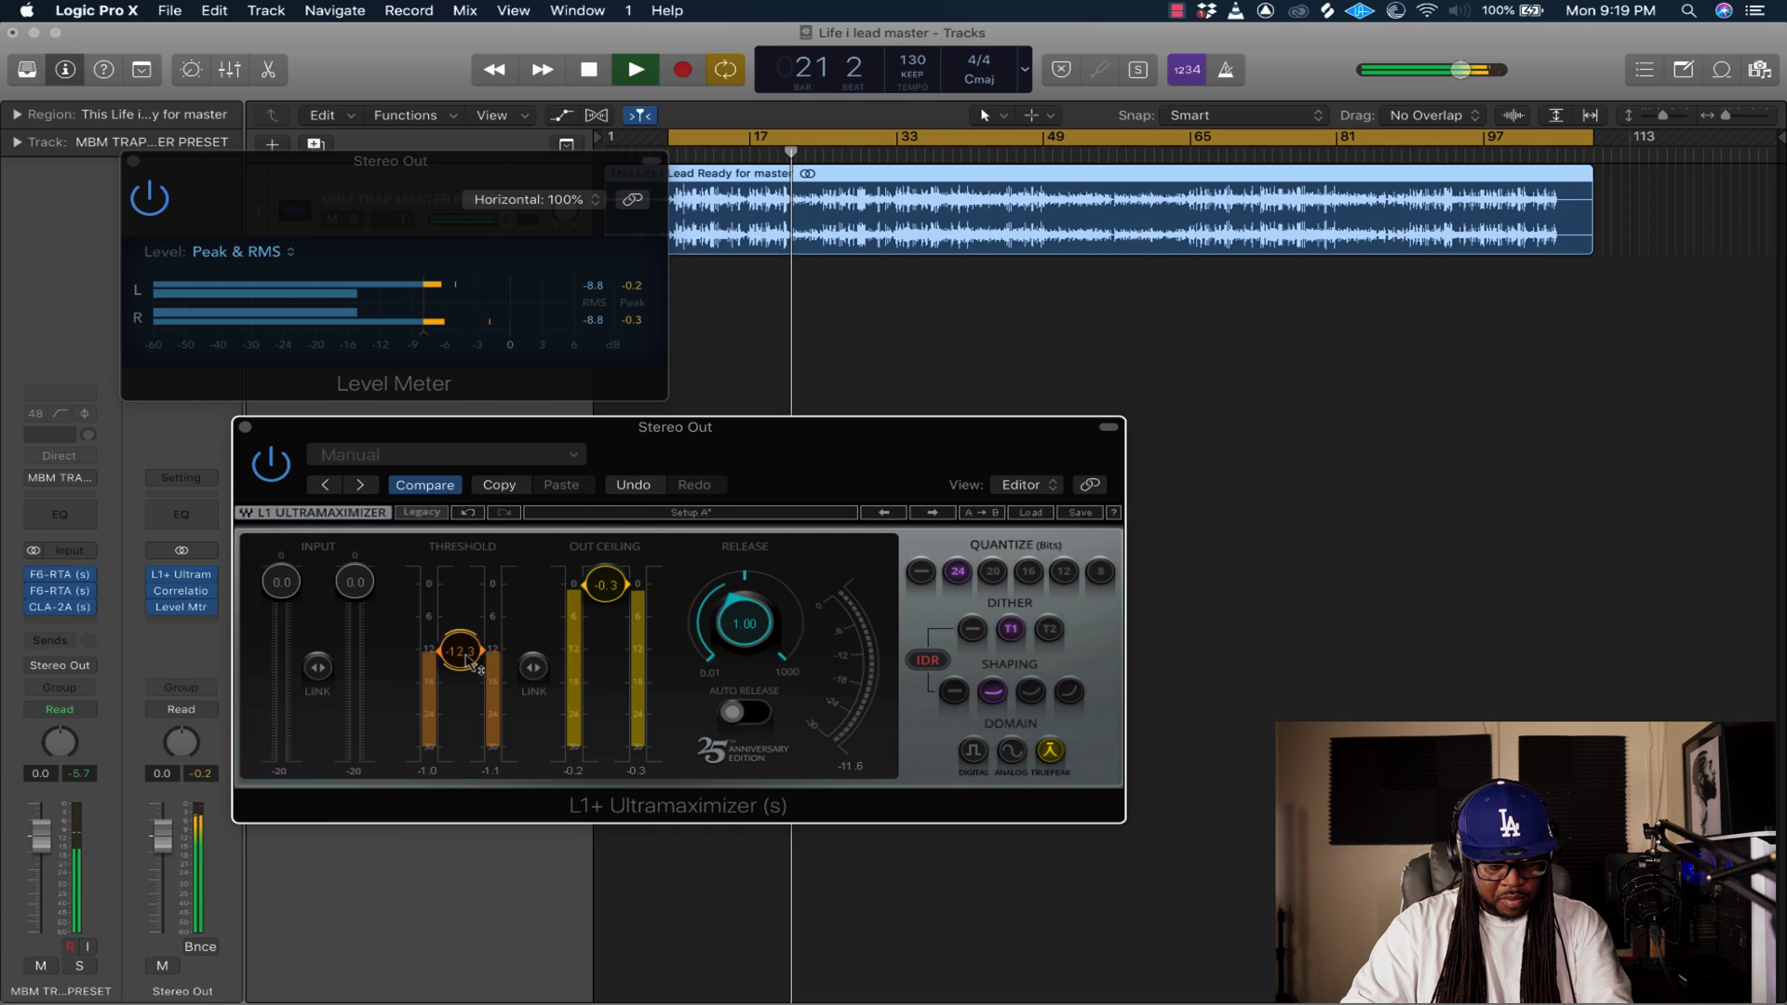
left_click_drag(468, 660, 468, 662)
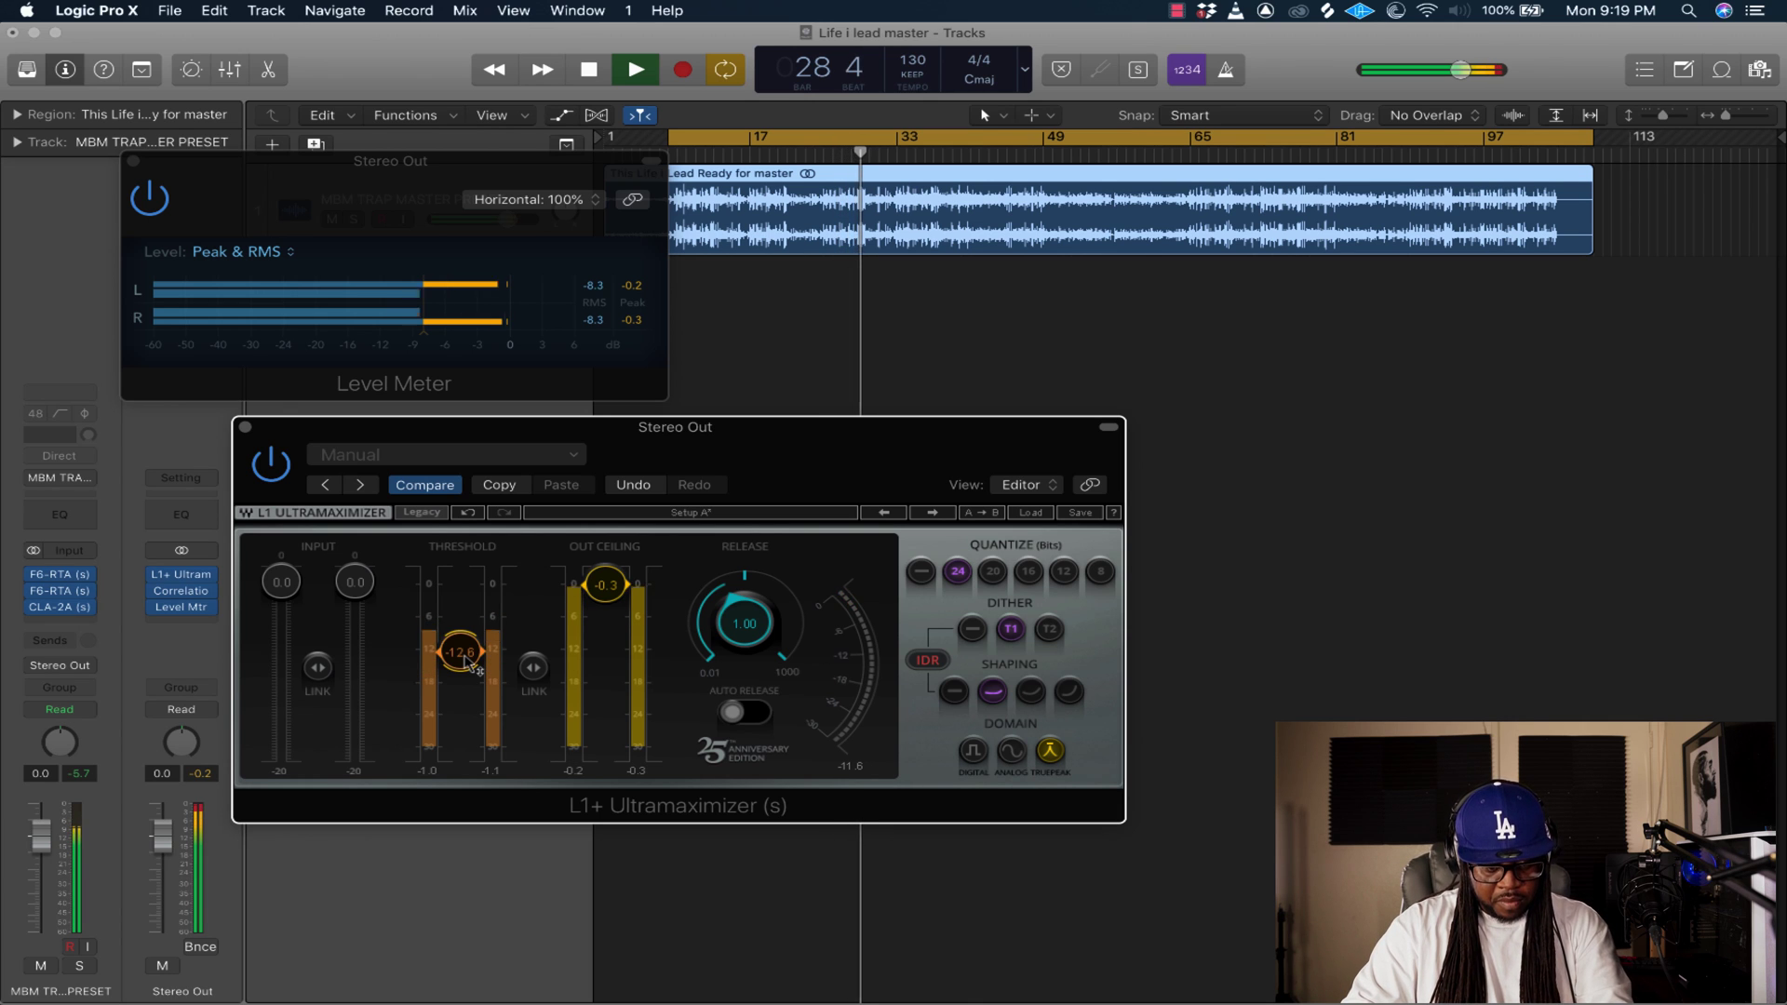
left_click_drag(468, 663, 469, 657)
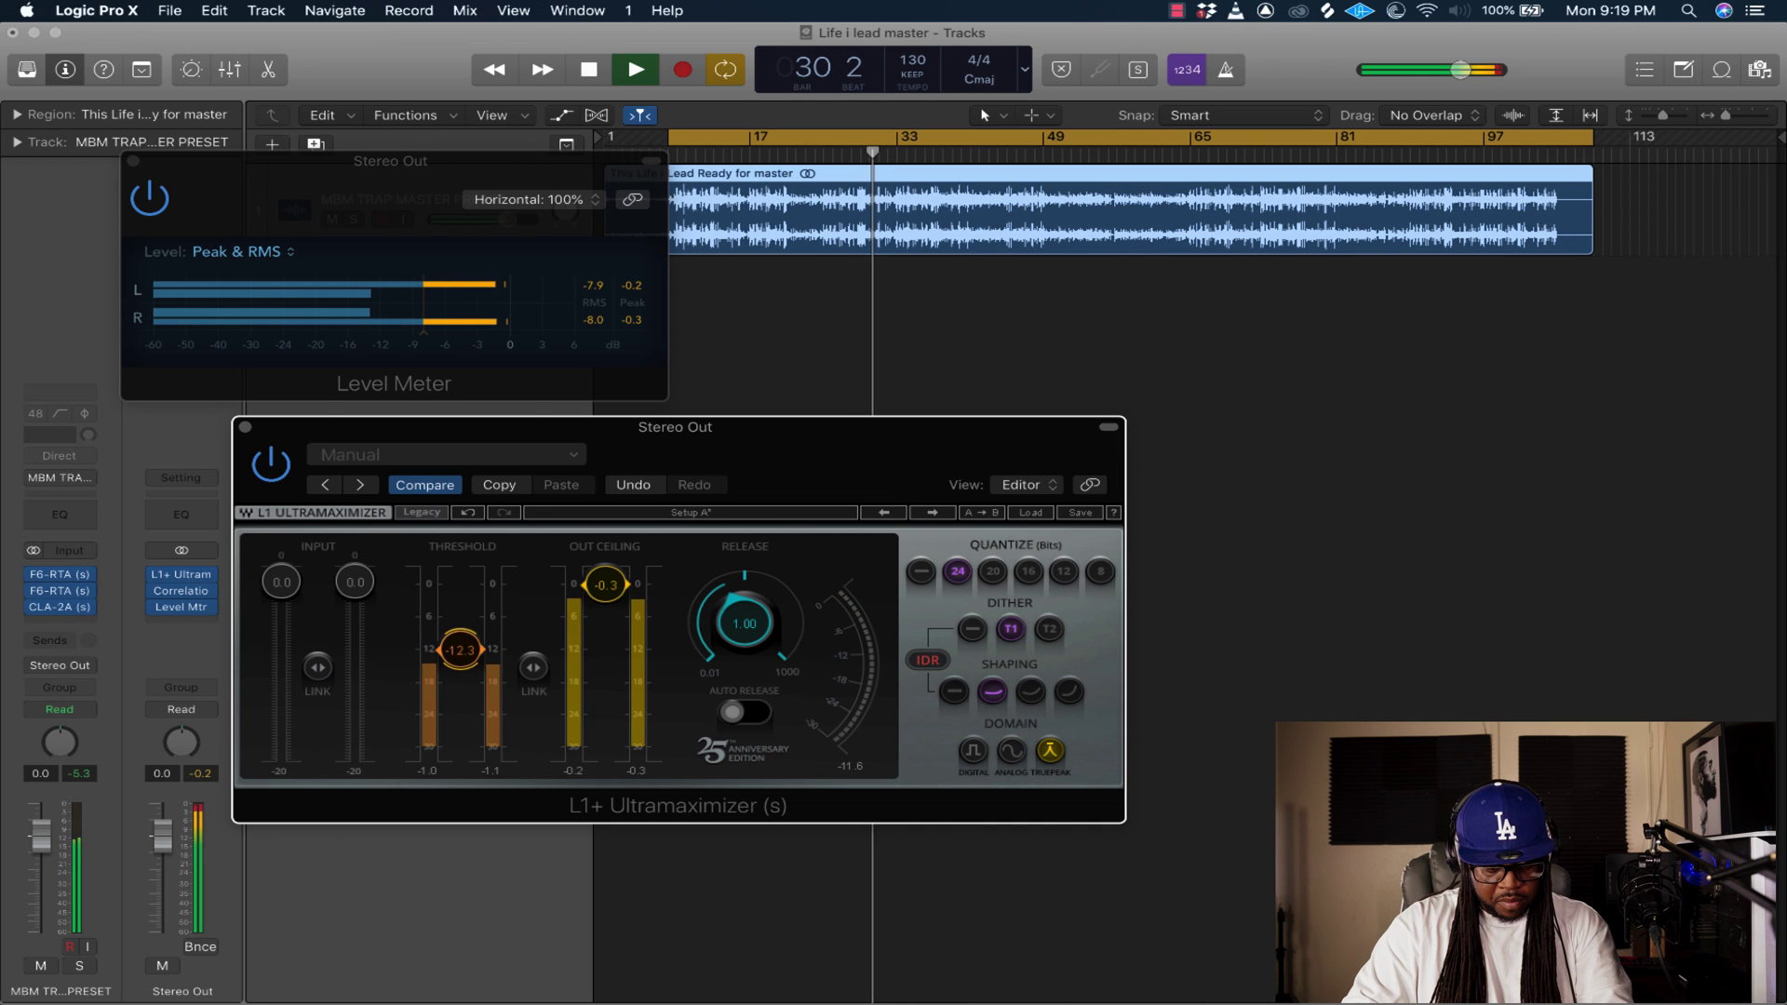
left_click(599, 296)
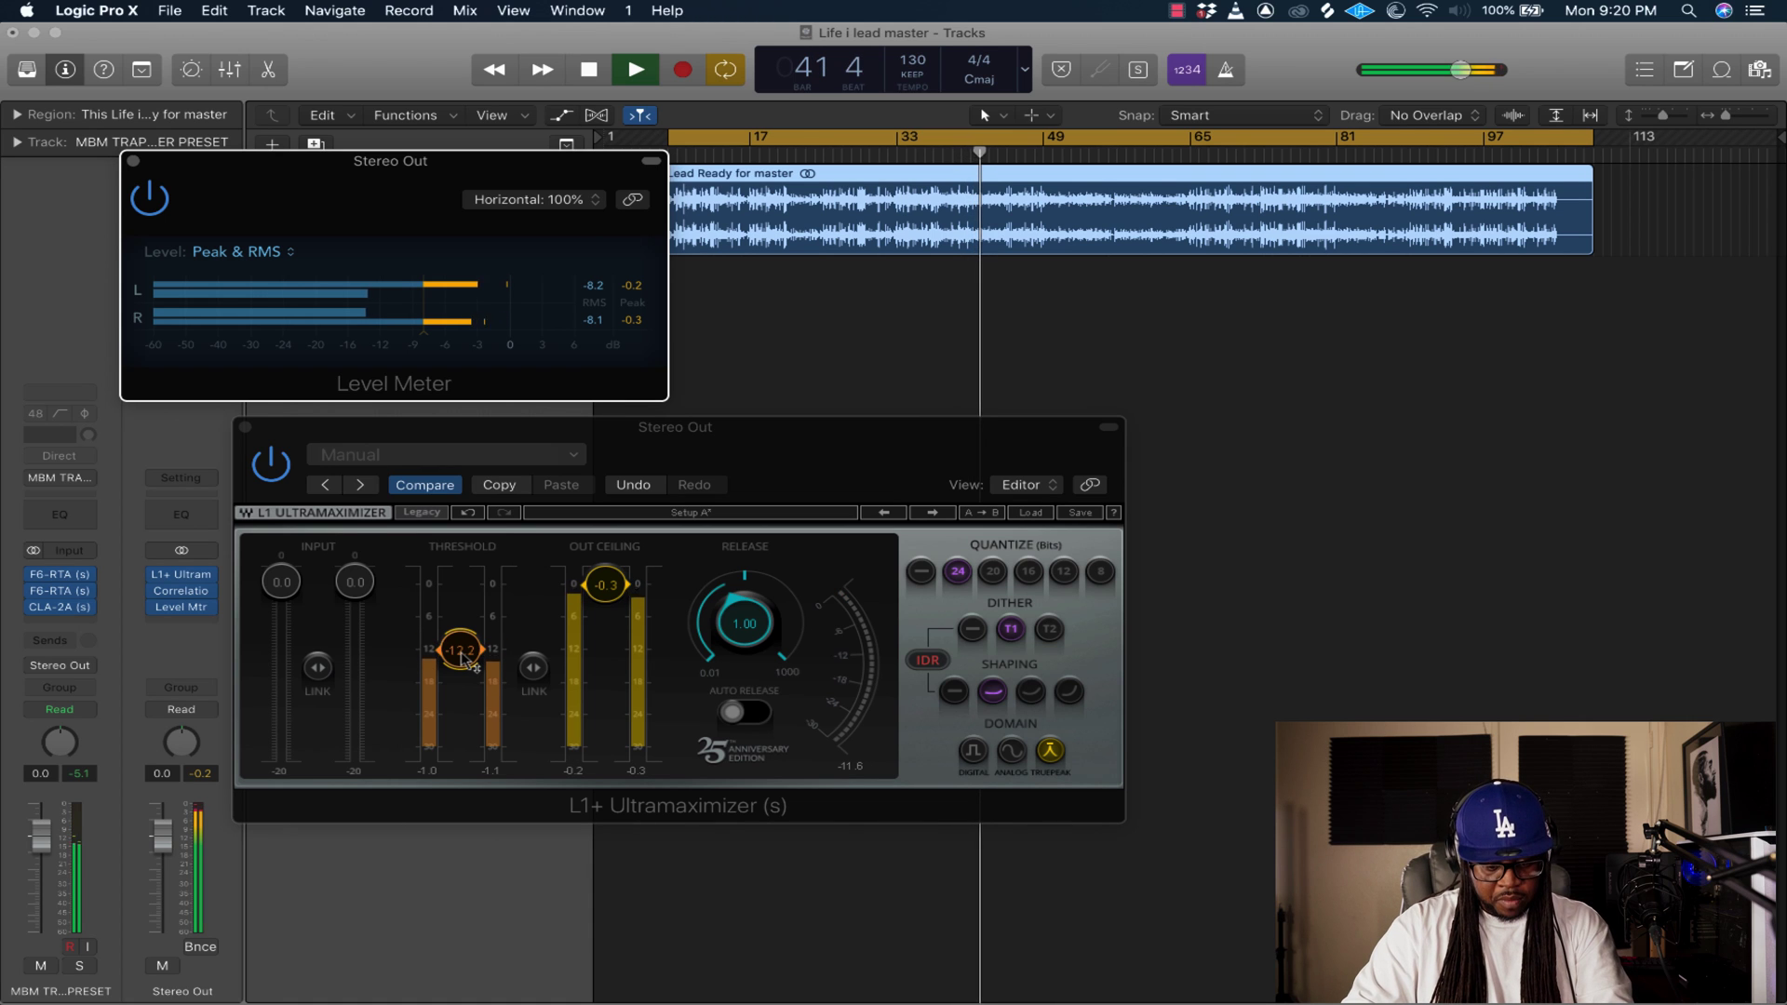
left_click_drag(462, 657, 483, 662)
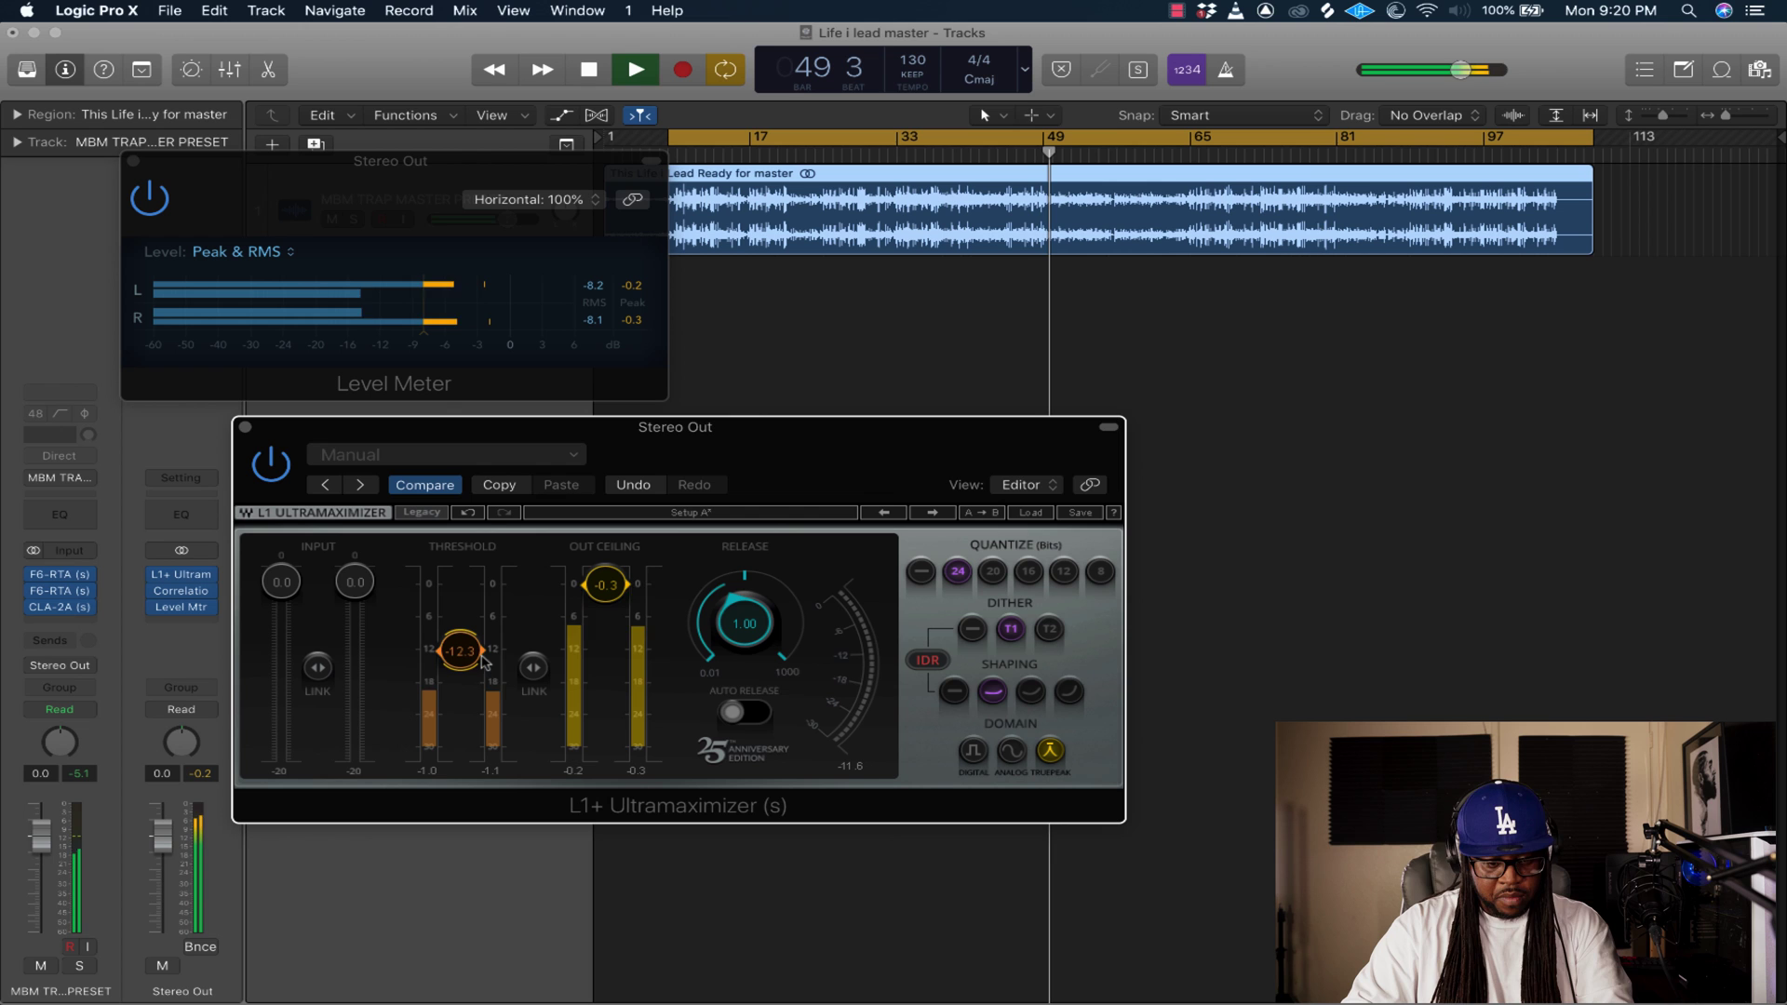
key("space")
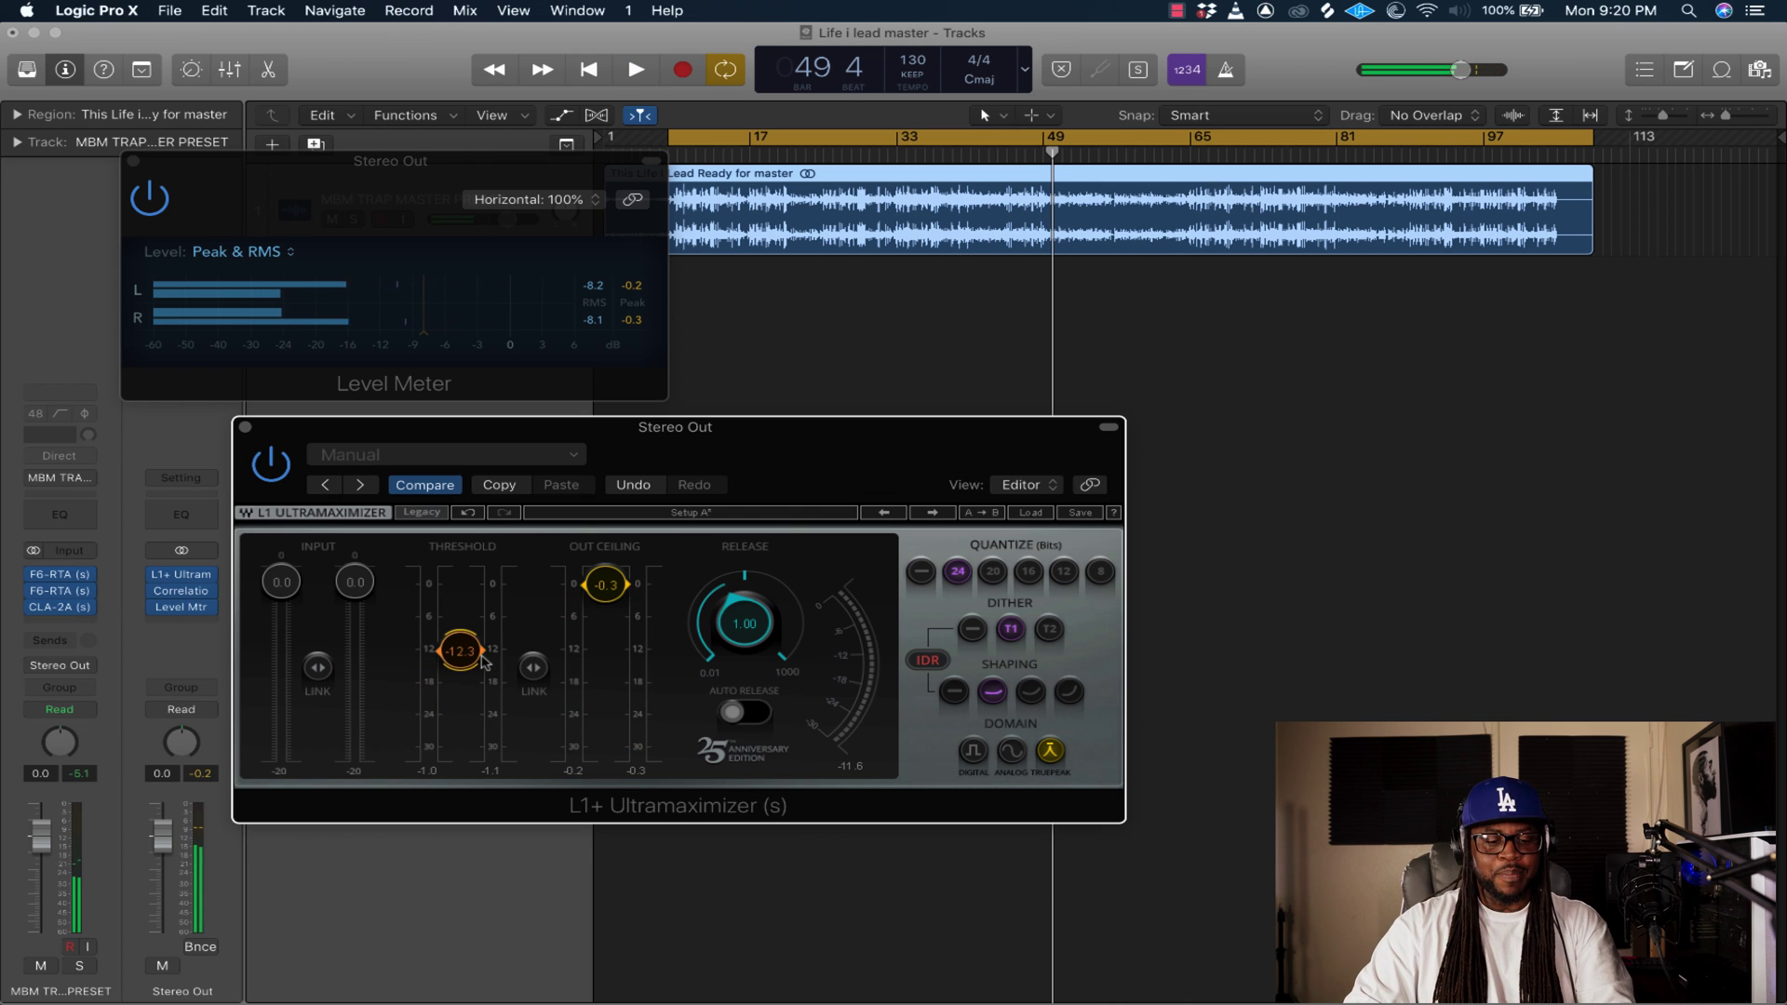
Open the Stereo Out's Correlation Meter and arrange it between the Level Meter and the L1+ Ultramaximizer.
left_click_drag(745, 428, 1155, 463)
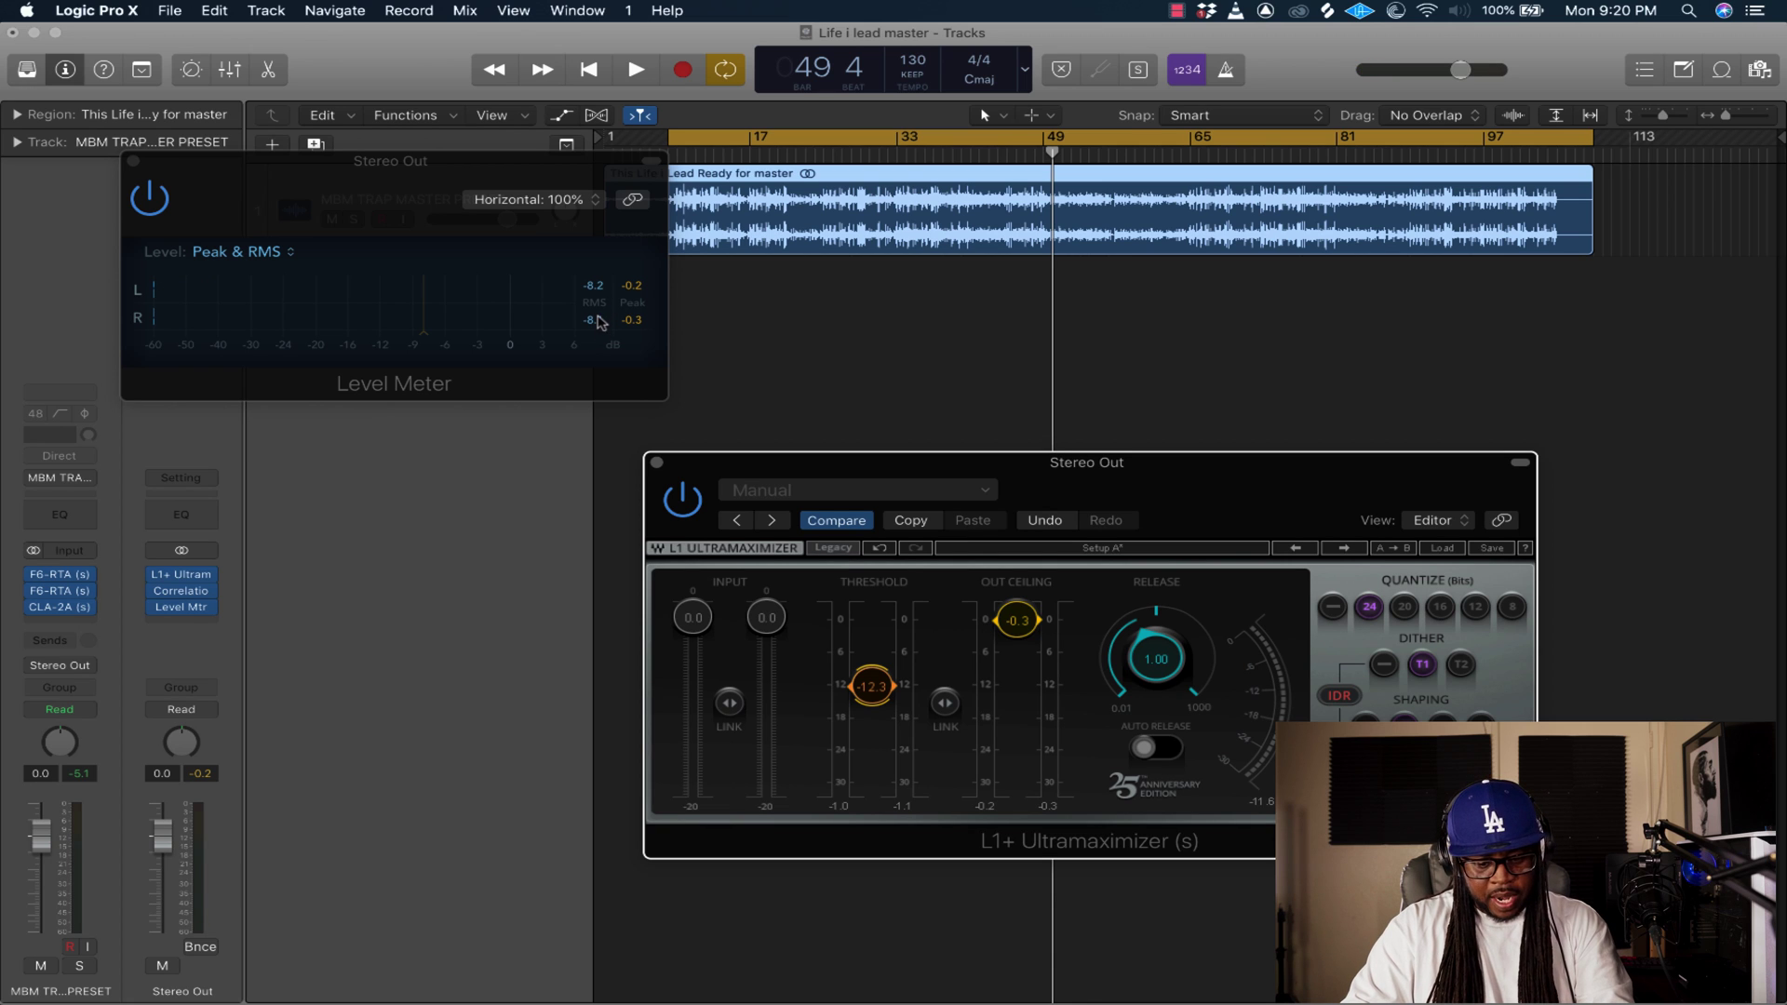
left_click(185, 599)
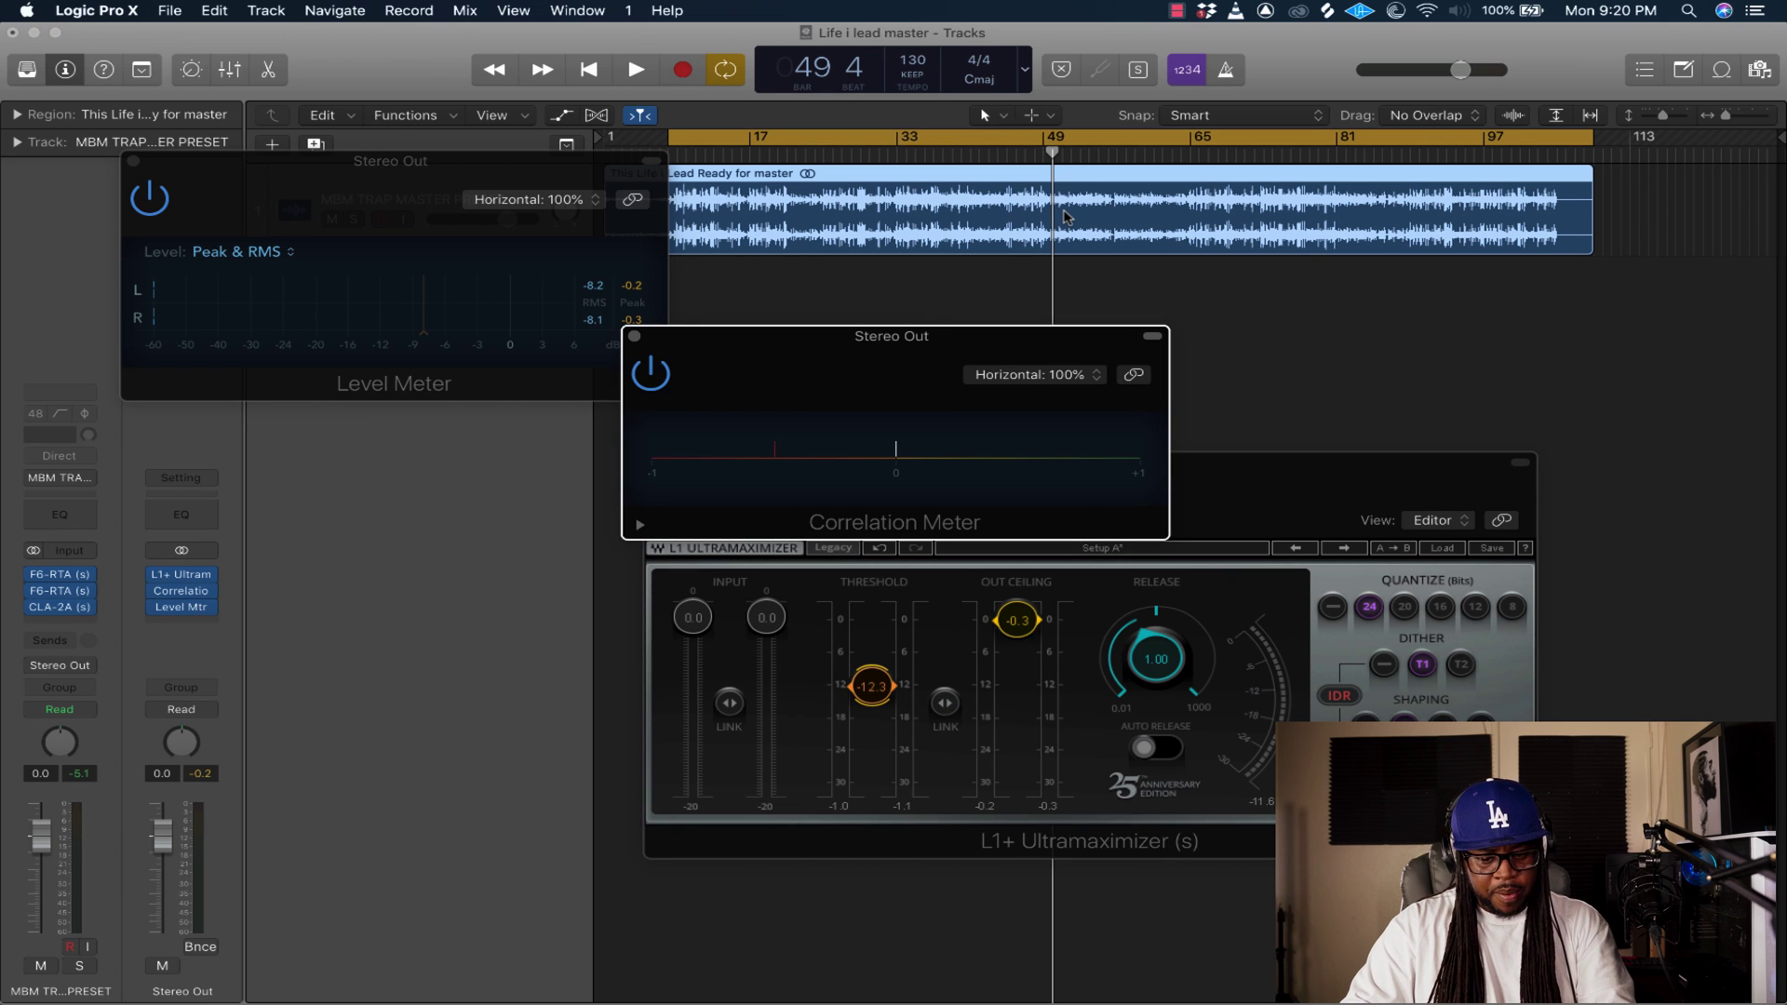
left_click_drag(914, 346, 841, 348)
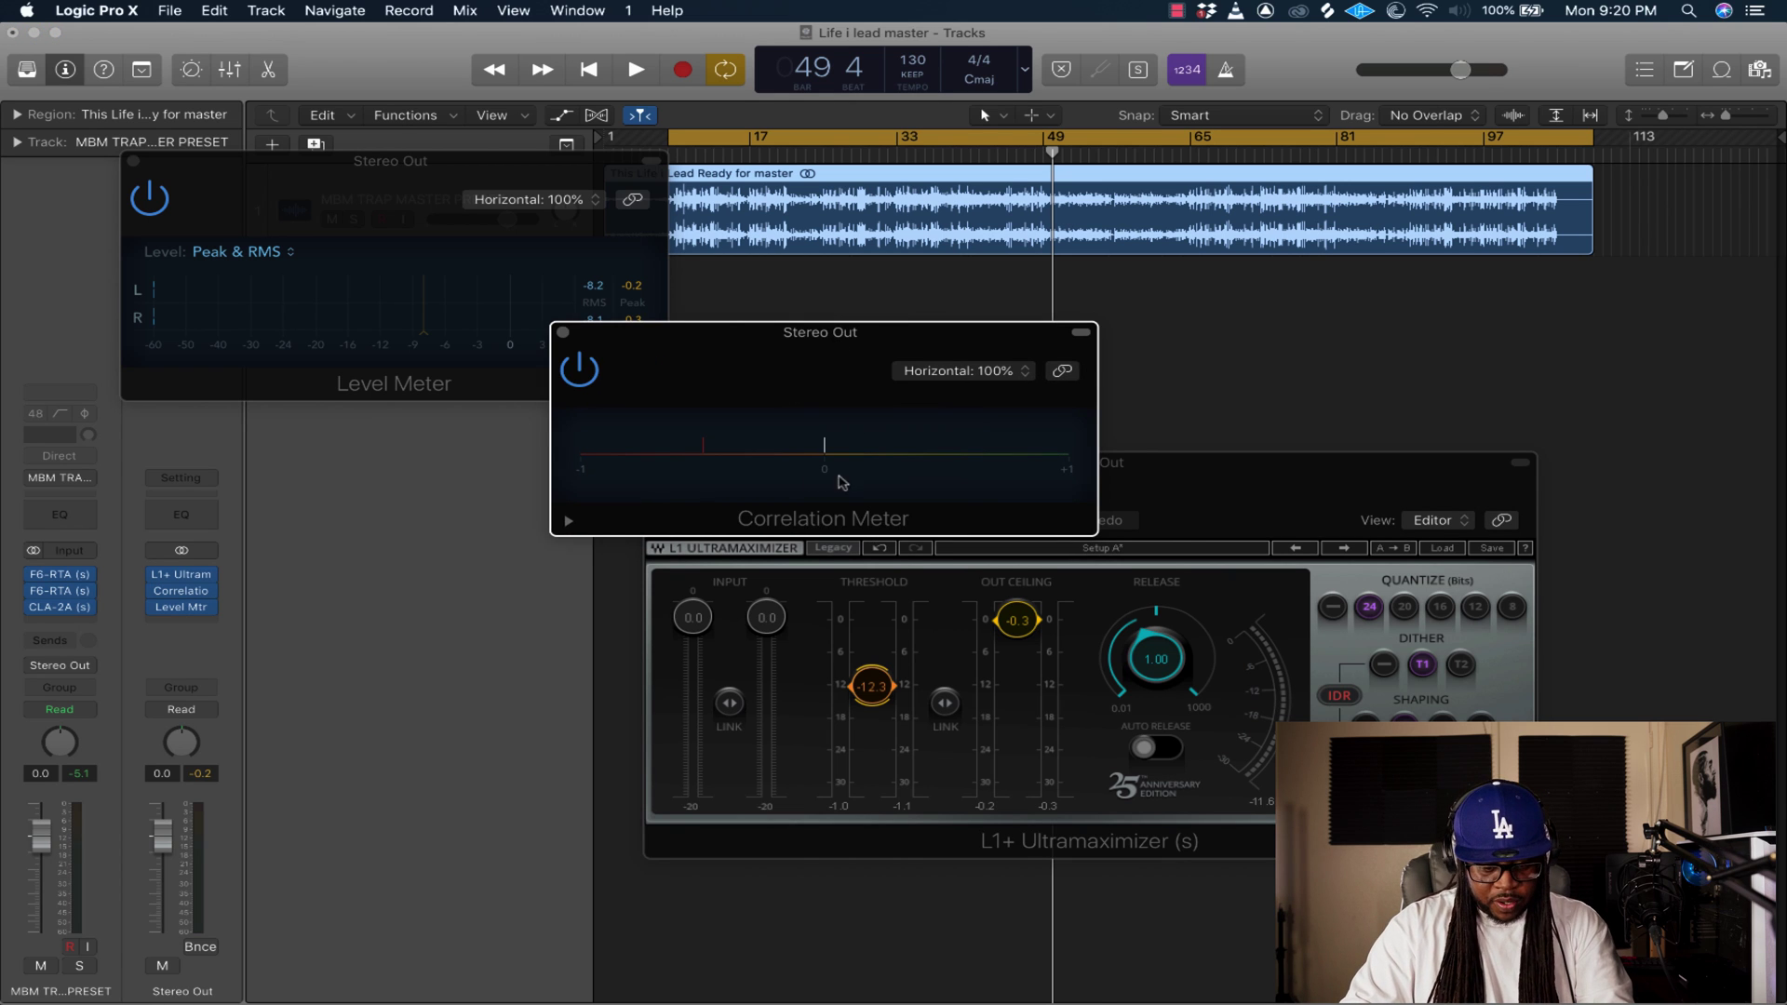
left_click_drag(919, 361, 617, 403)
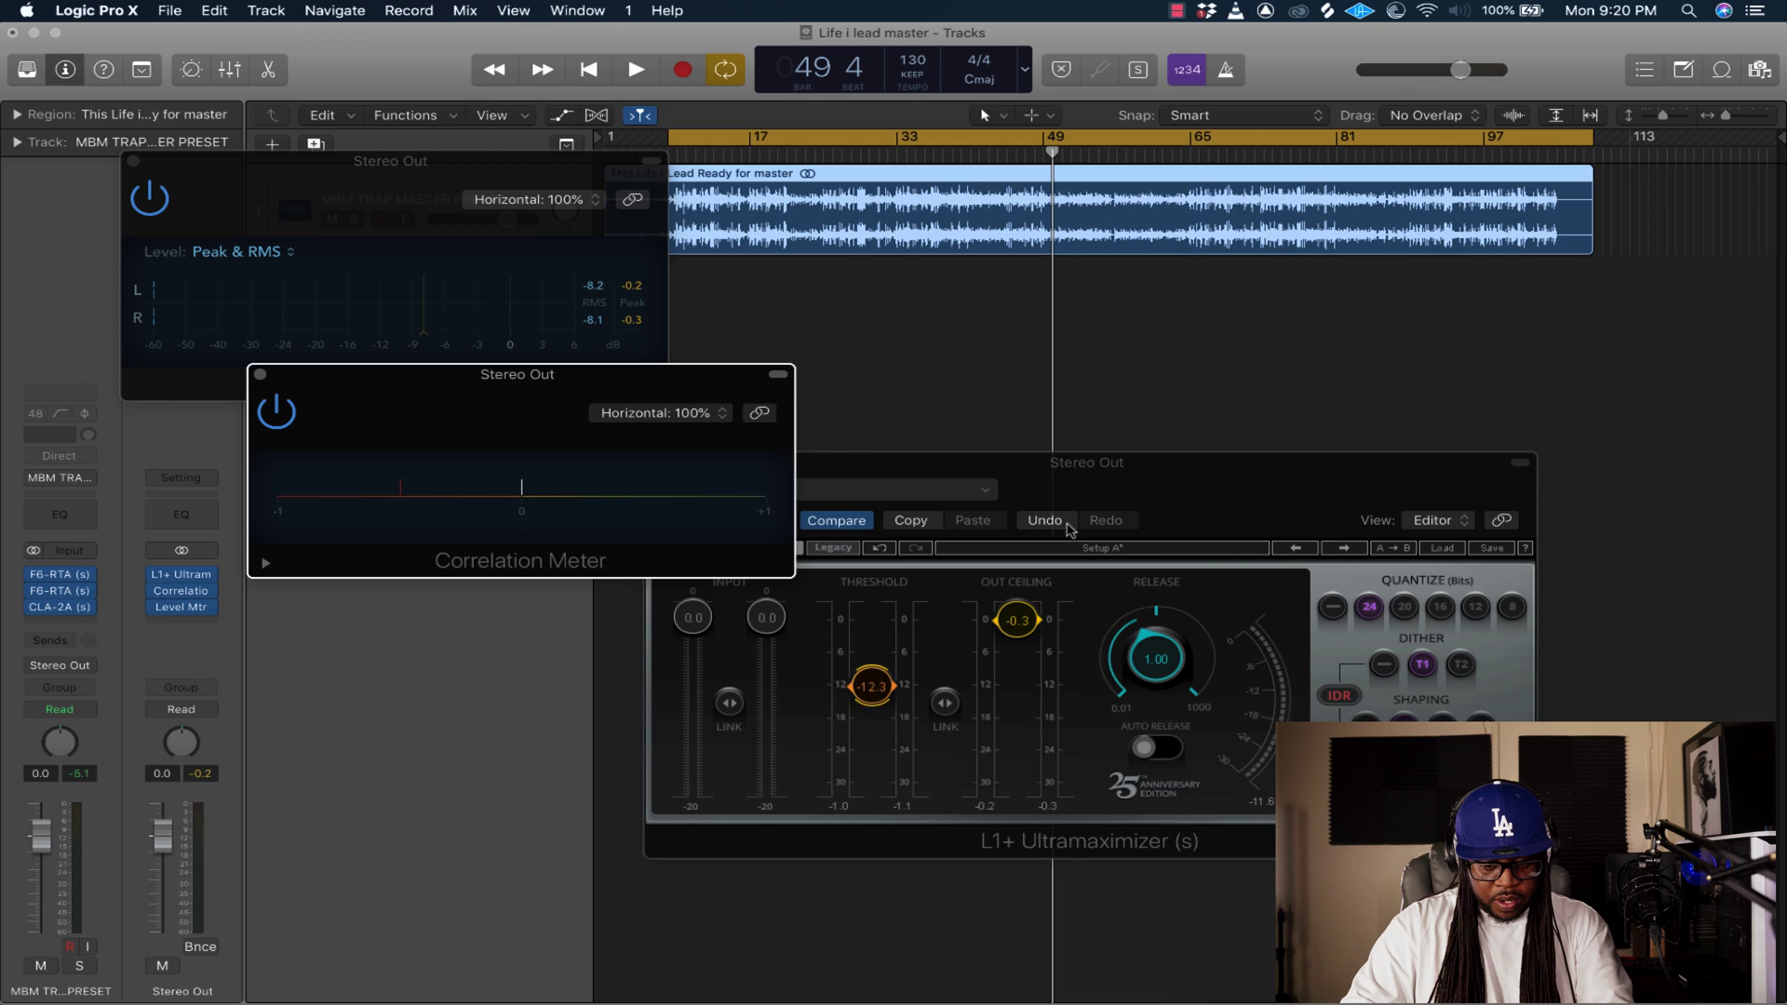
left_click_drag(1107, 481, 631, 651)
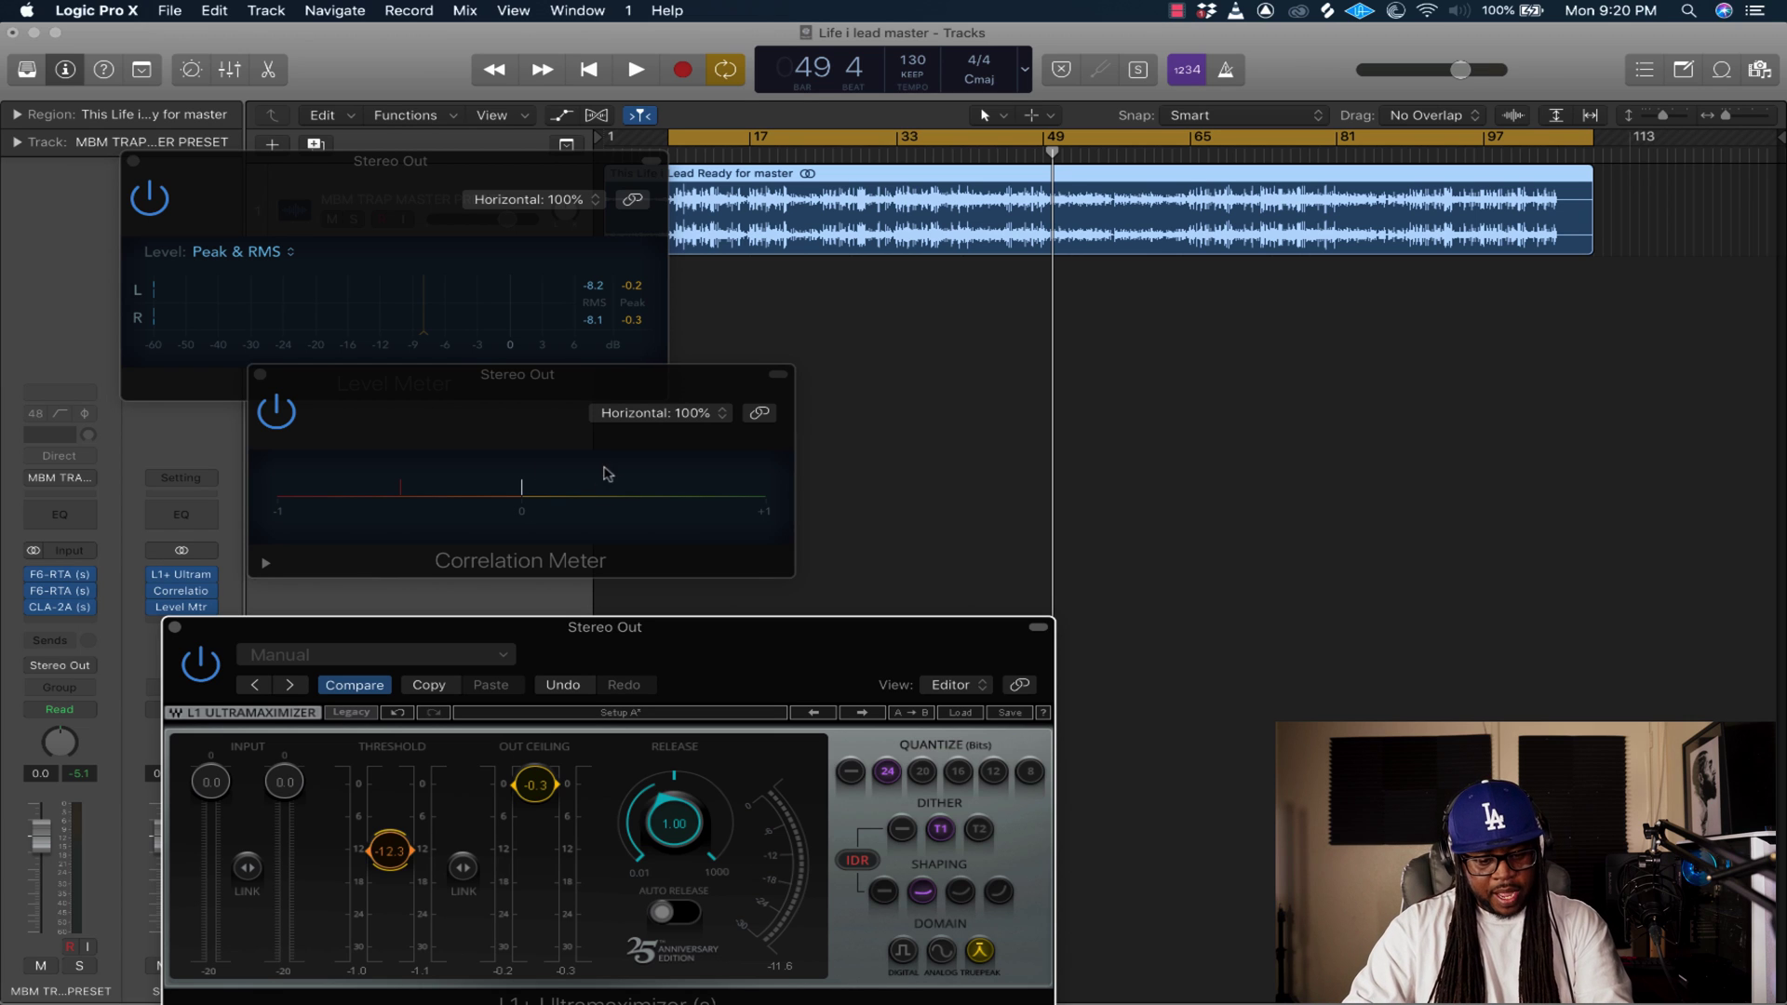
Play the limited mix to examine its stereo correlation, and close the Correlation Meter.
key("space")
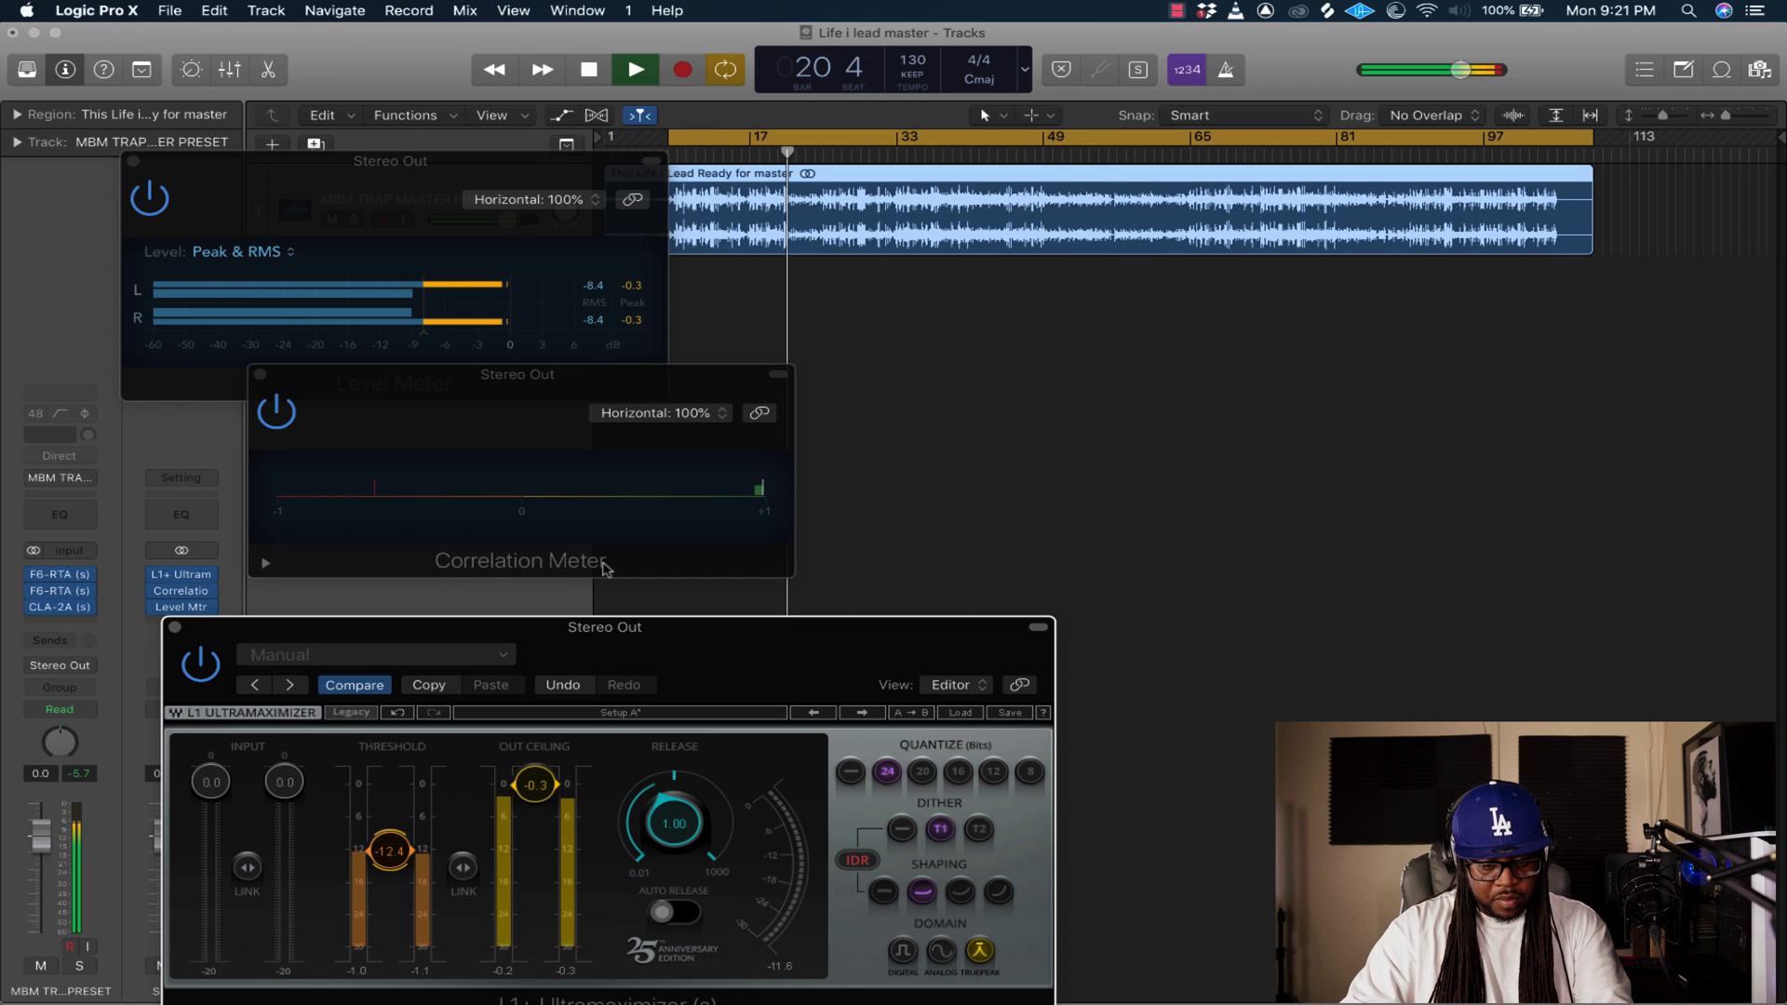
left_click_drag(742, 652, 745, 575)
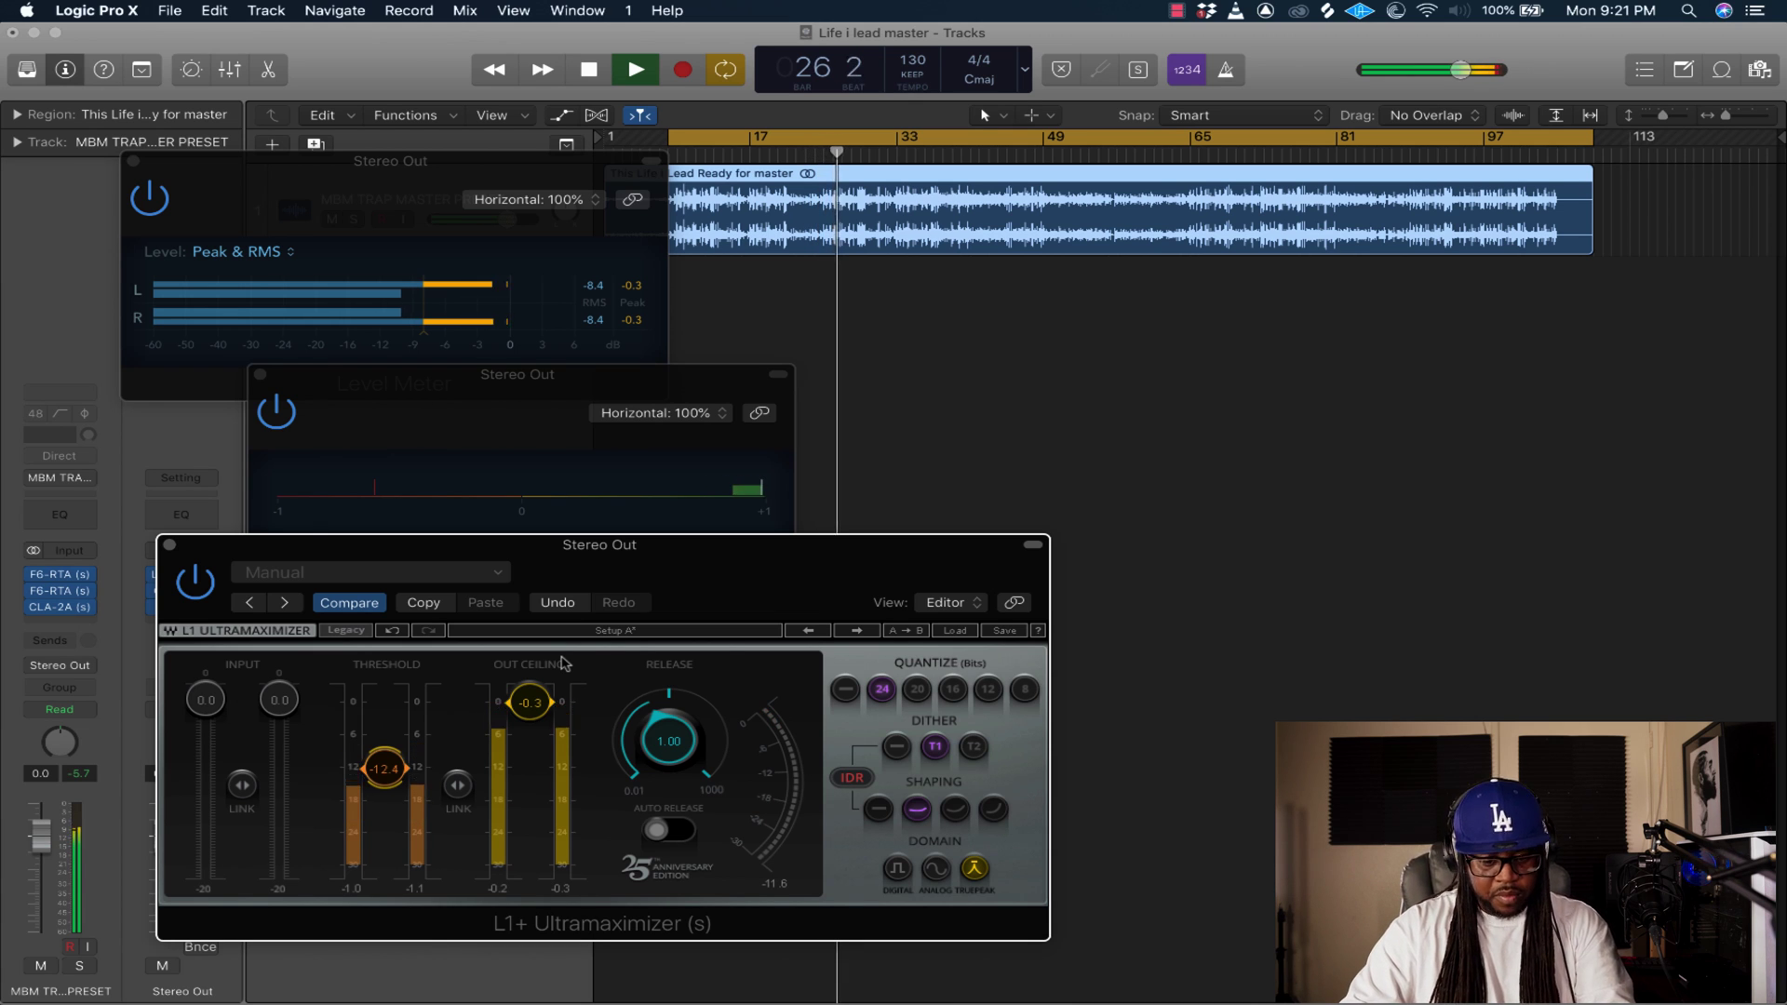
left_click_drag(574, 406, 574, 374)
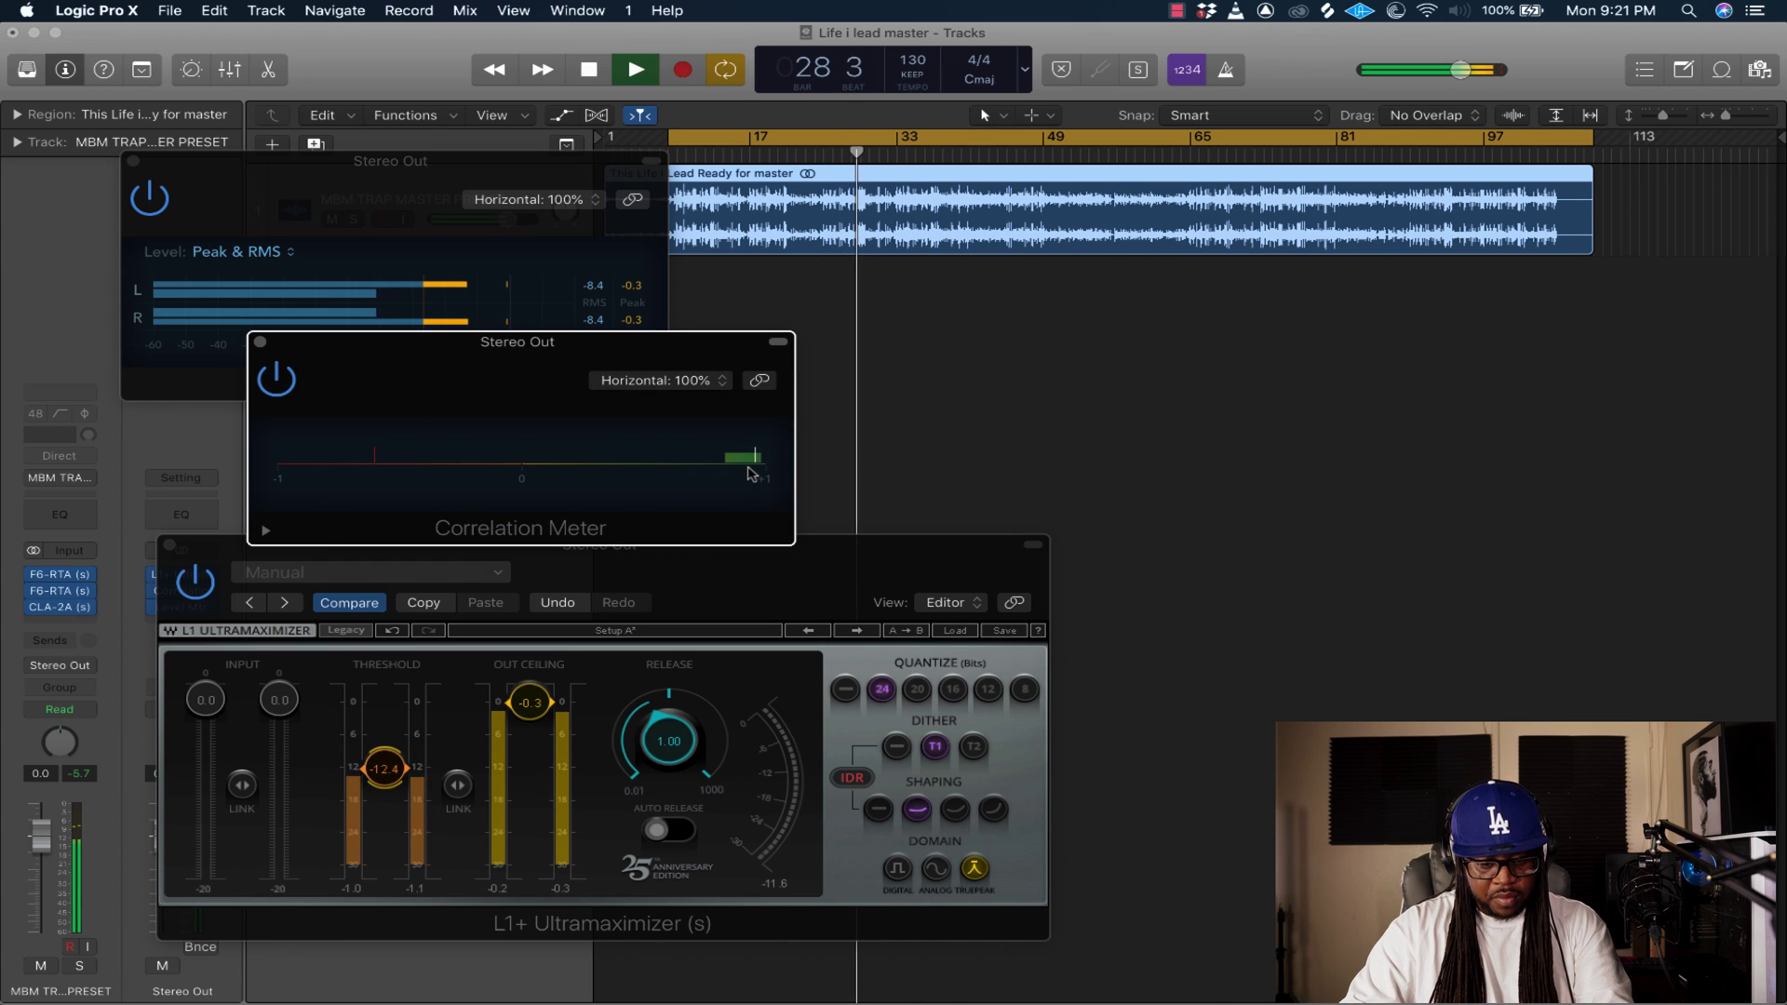
key("space")
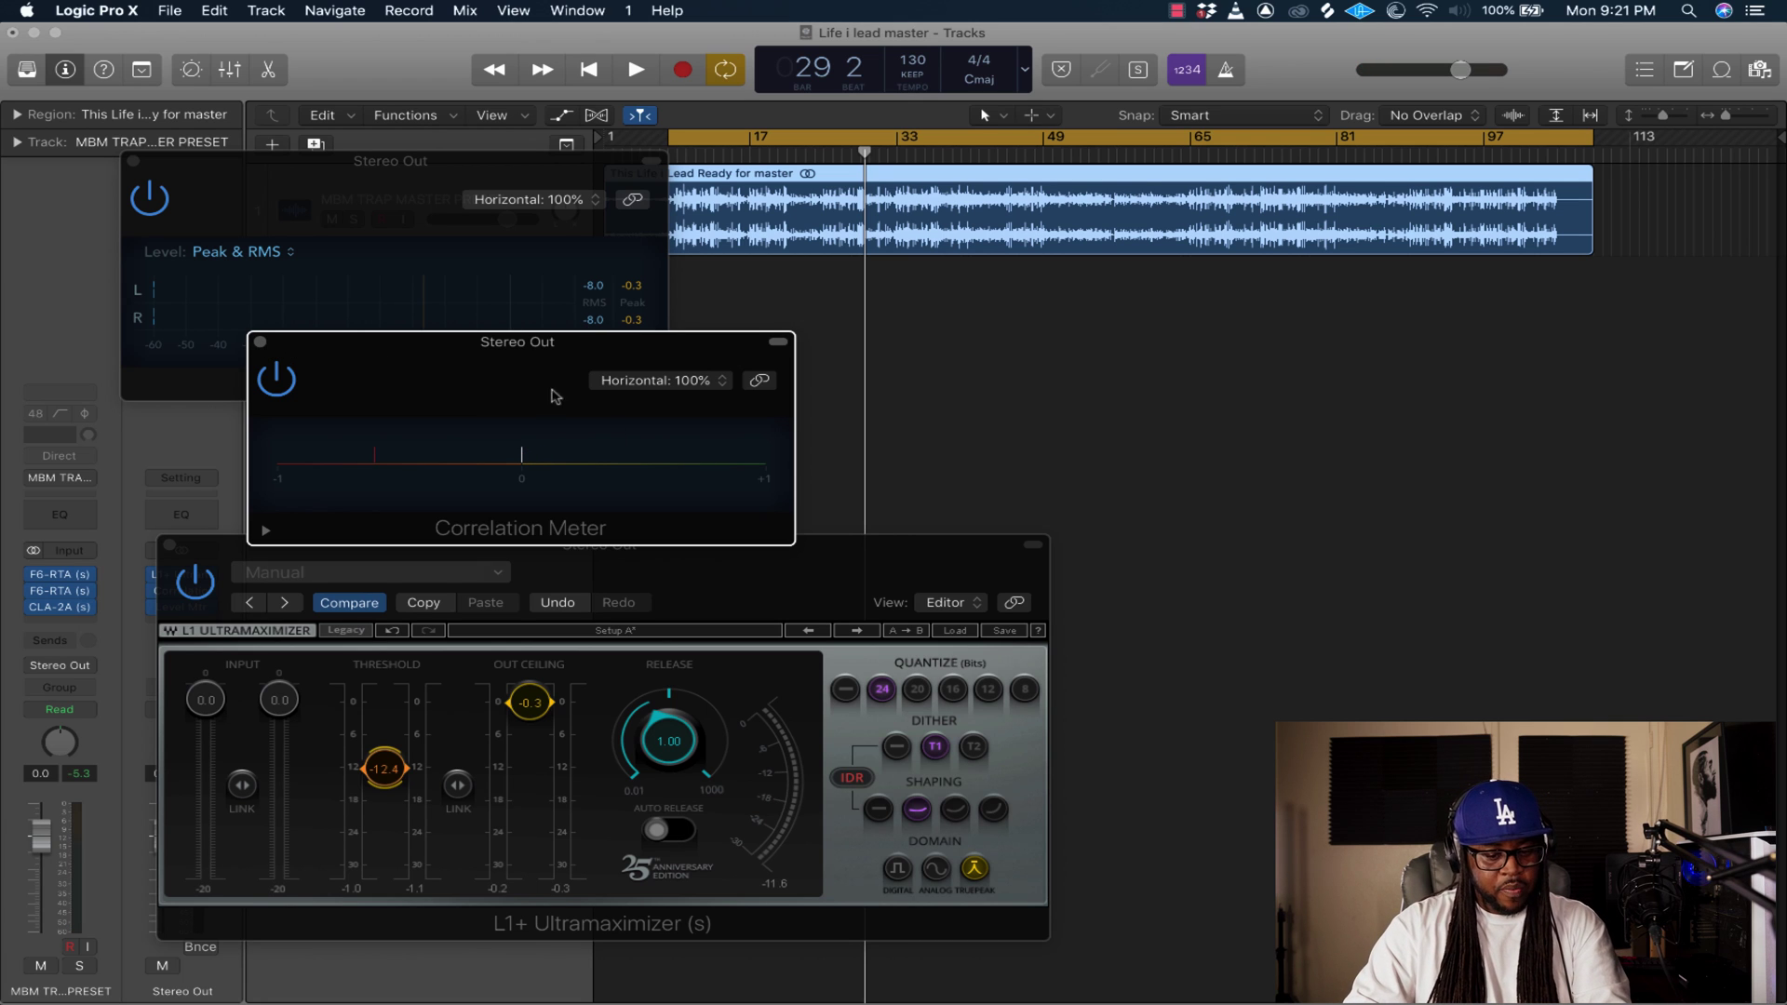
left_click(260, 342)
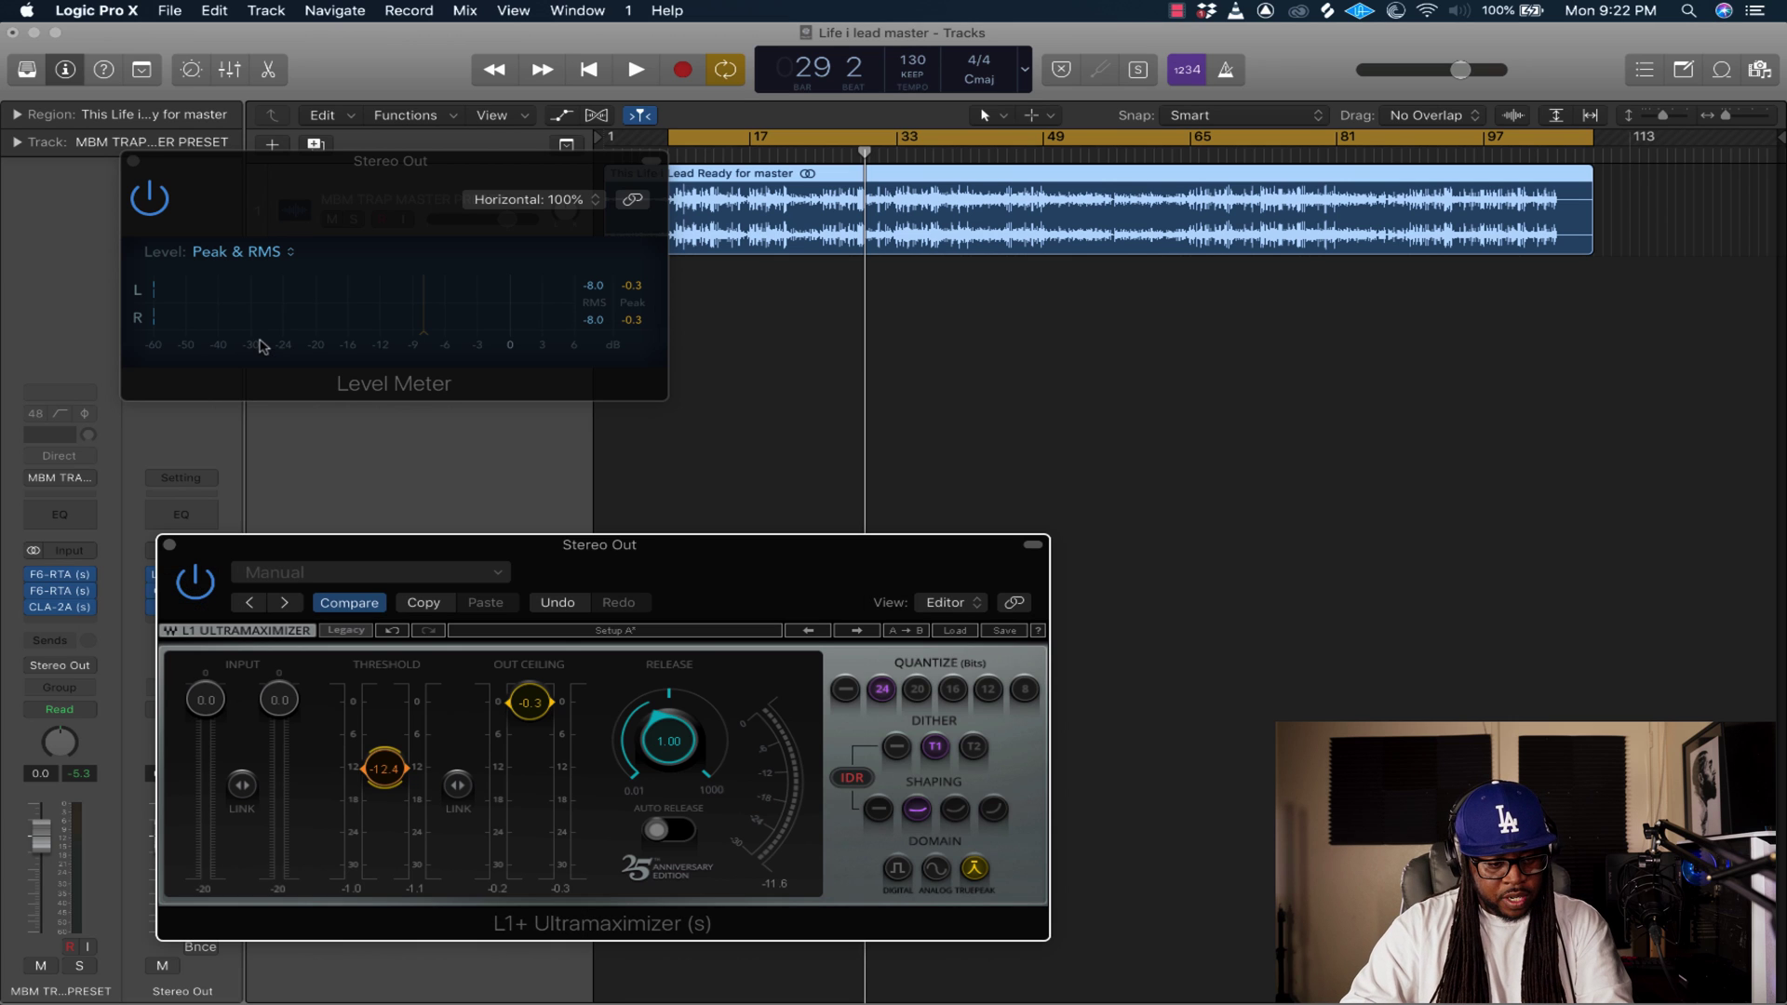
Close the Stereo Out's Level Meter and L1+ Ultramaximizer windows.
left_click(134, 162)
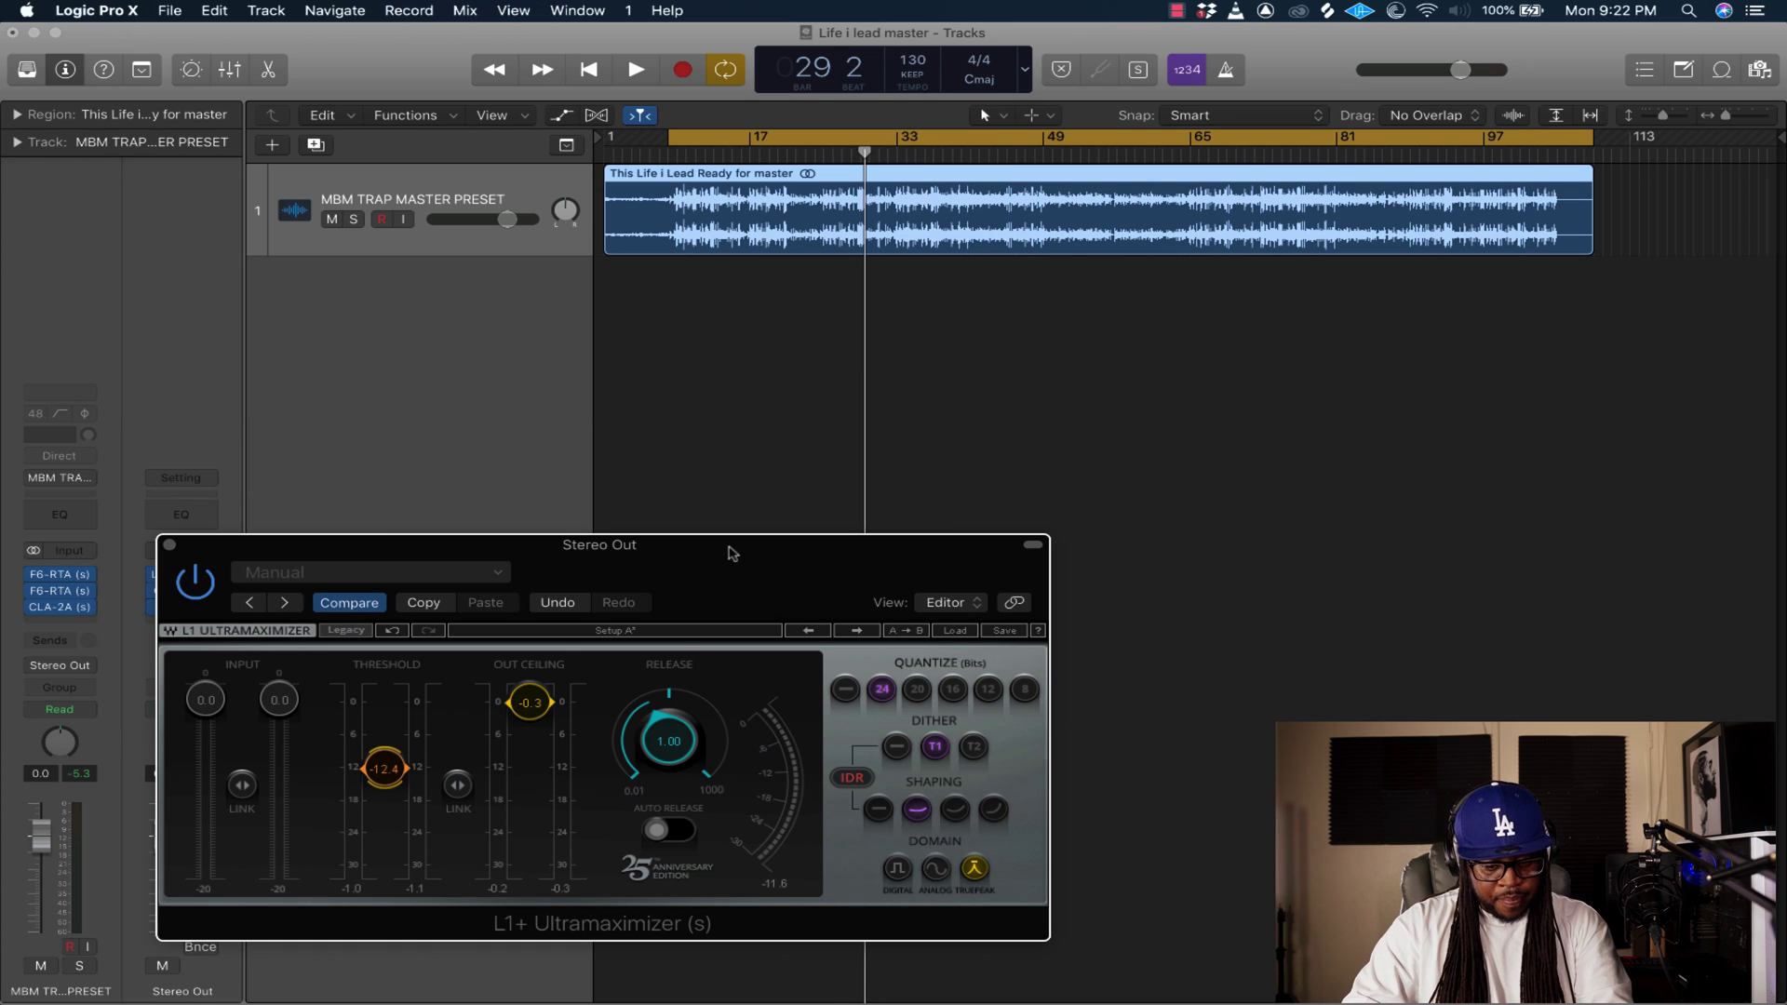
left_click_drag(732, 554, 787, 317)
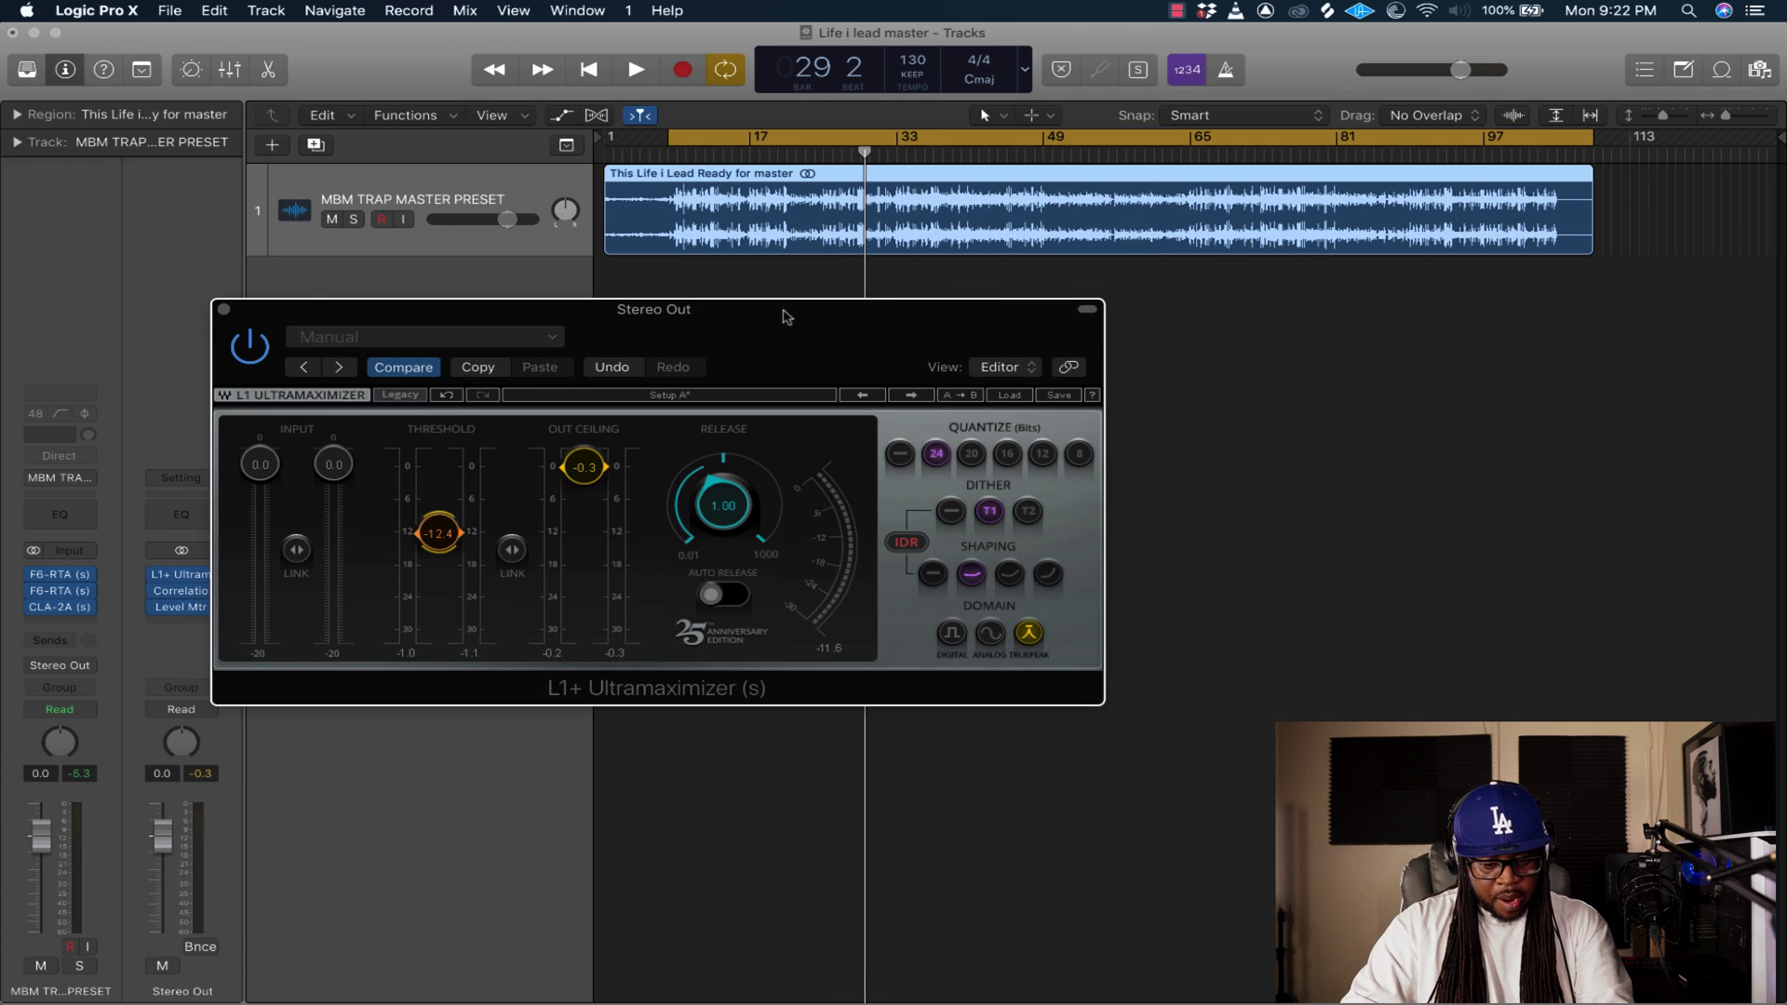
left_click(225, 310)
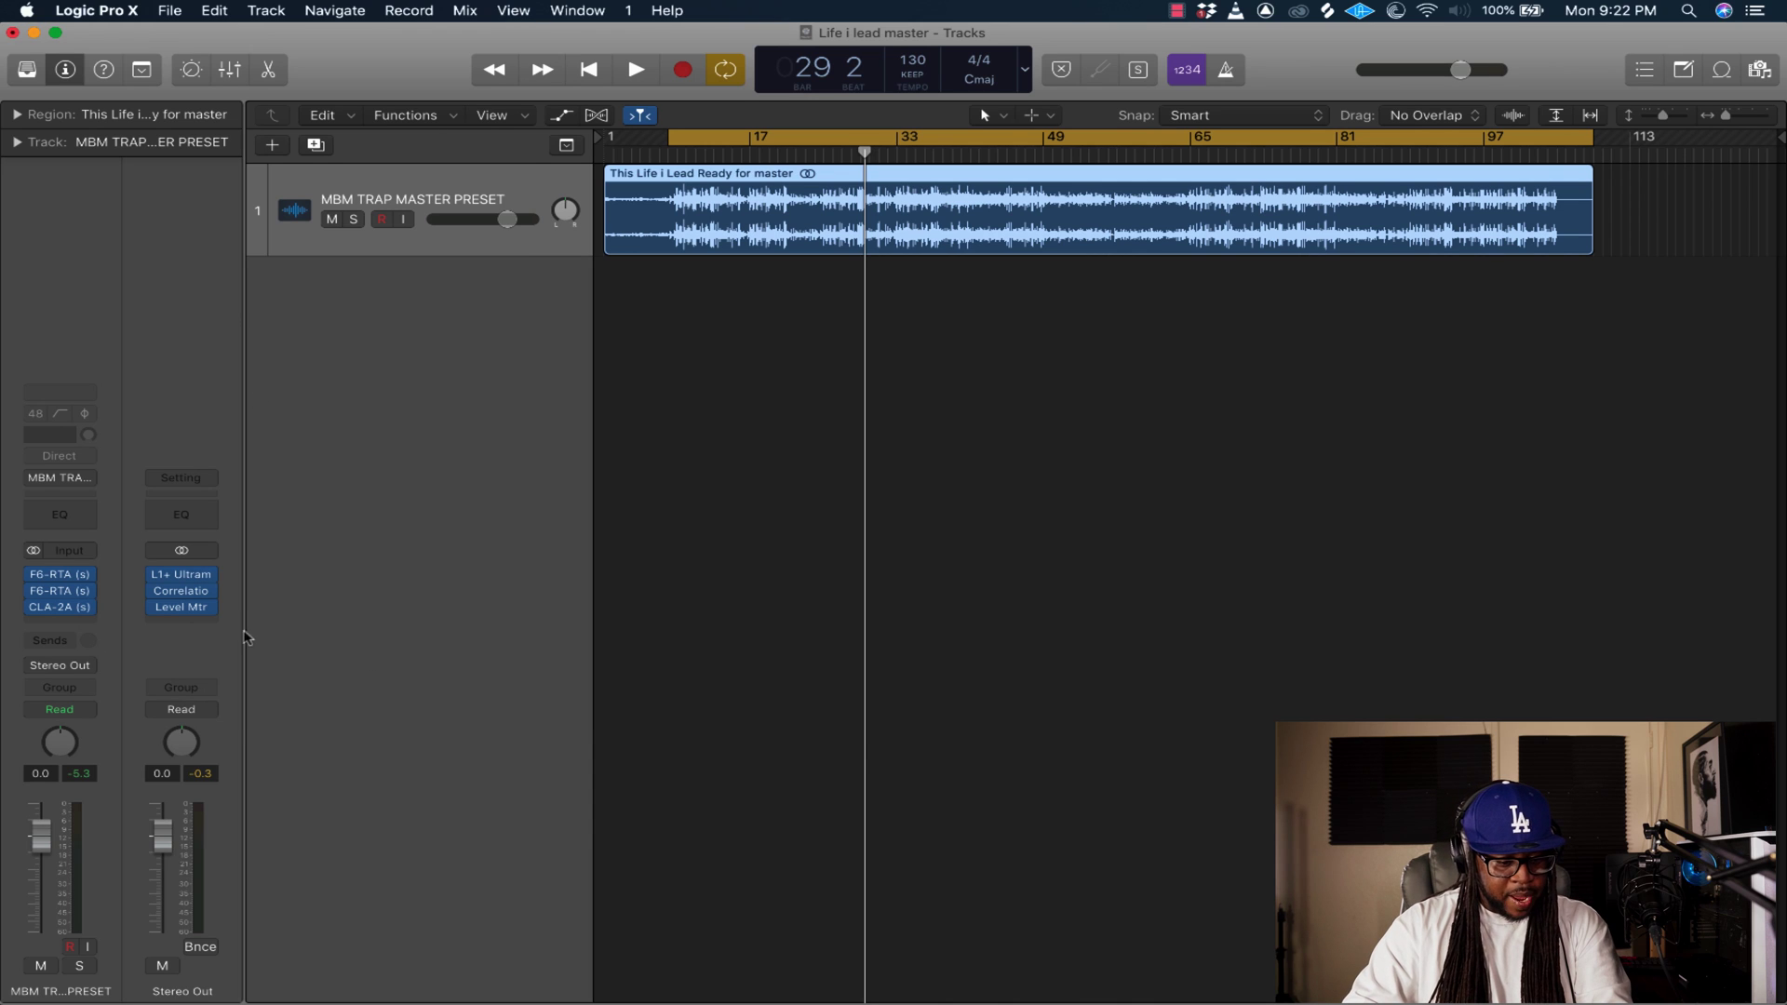
Save the audio track's channel strip setting as MBM TRAP MASTER PRESET, replacing the existing file.
left_click(59, 478)
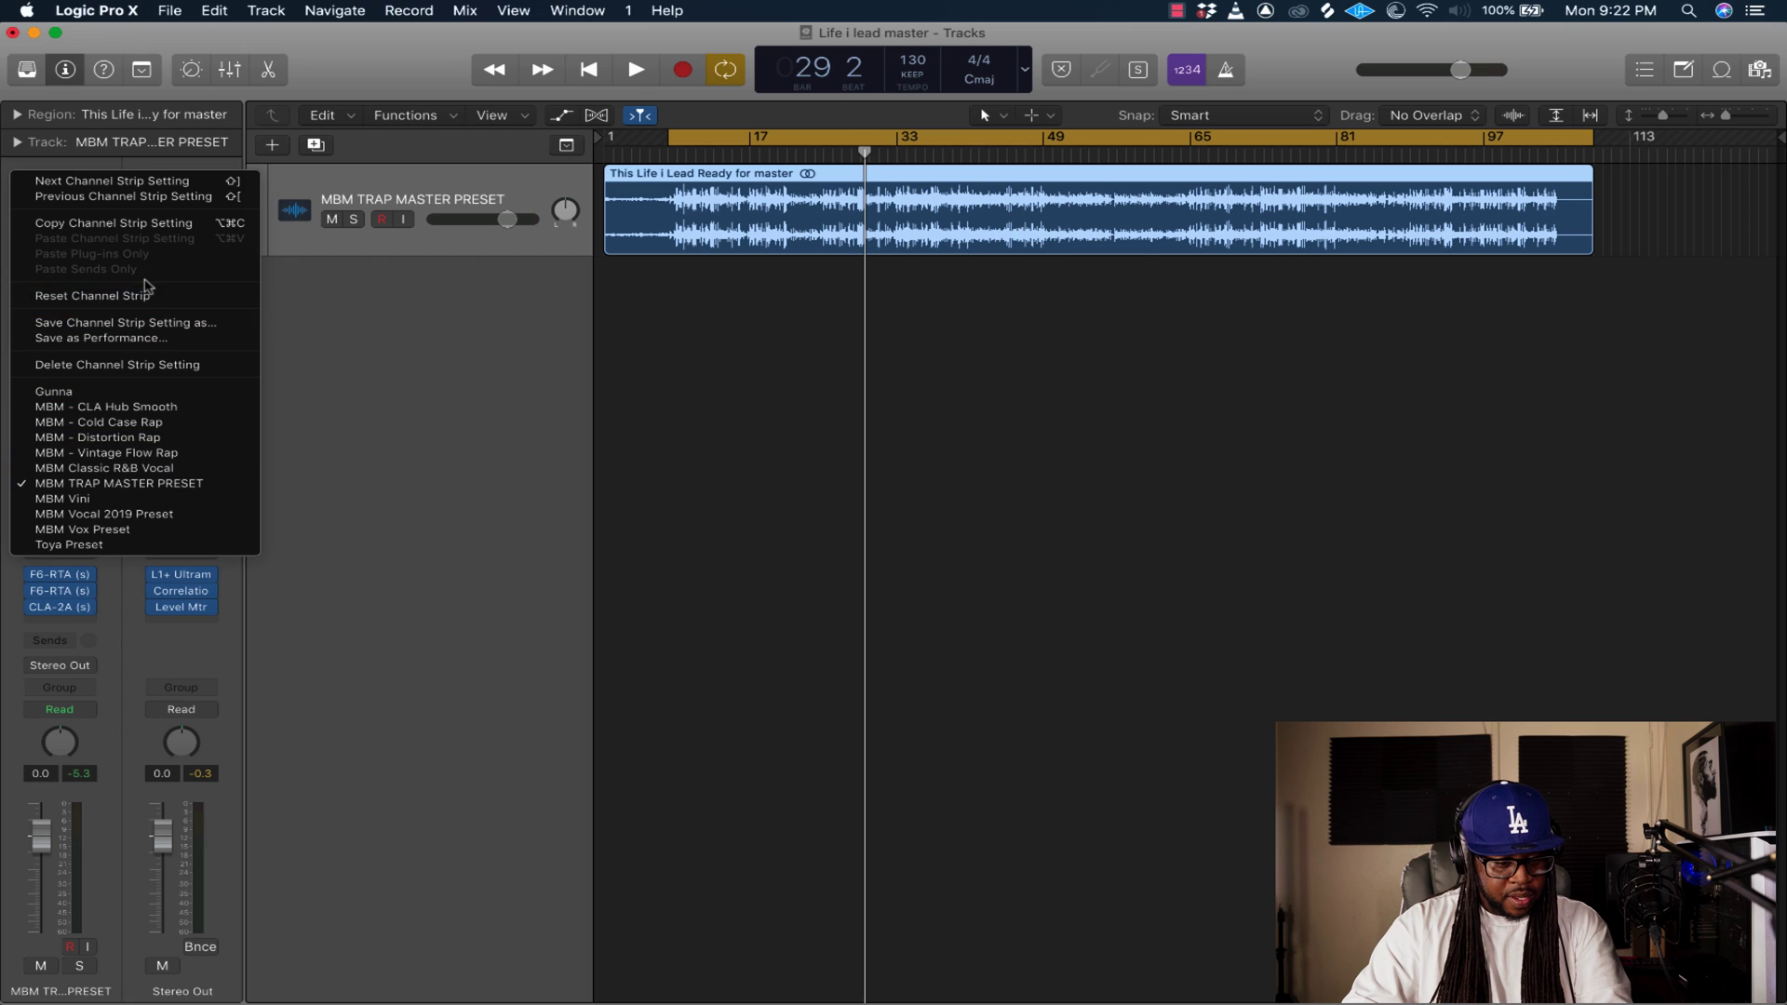
left_click(135, 323)
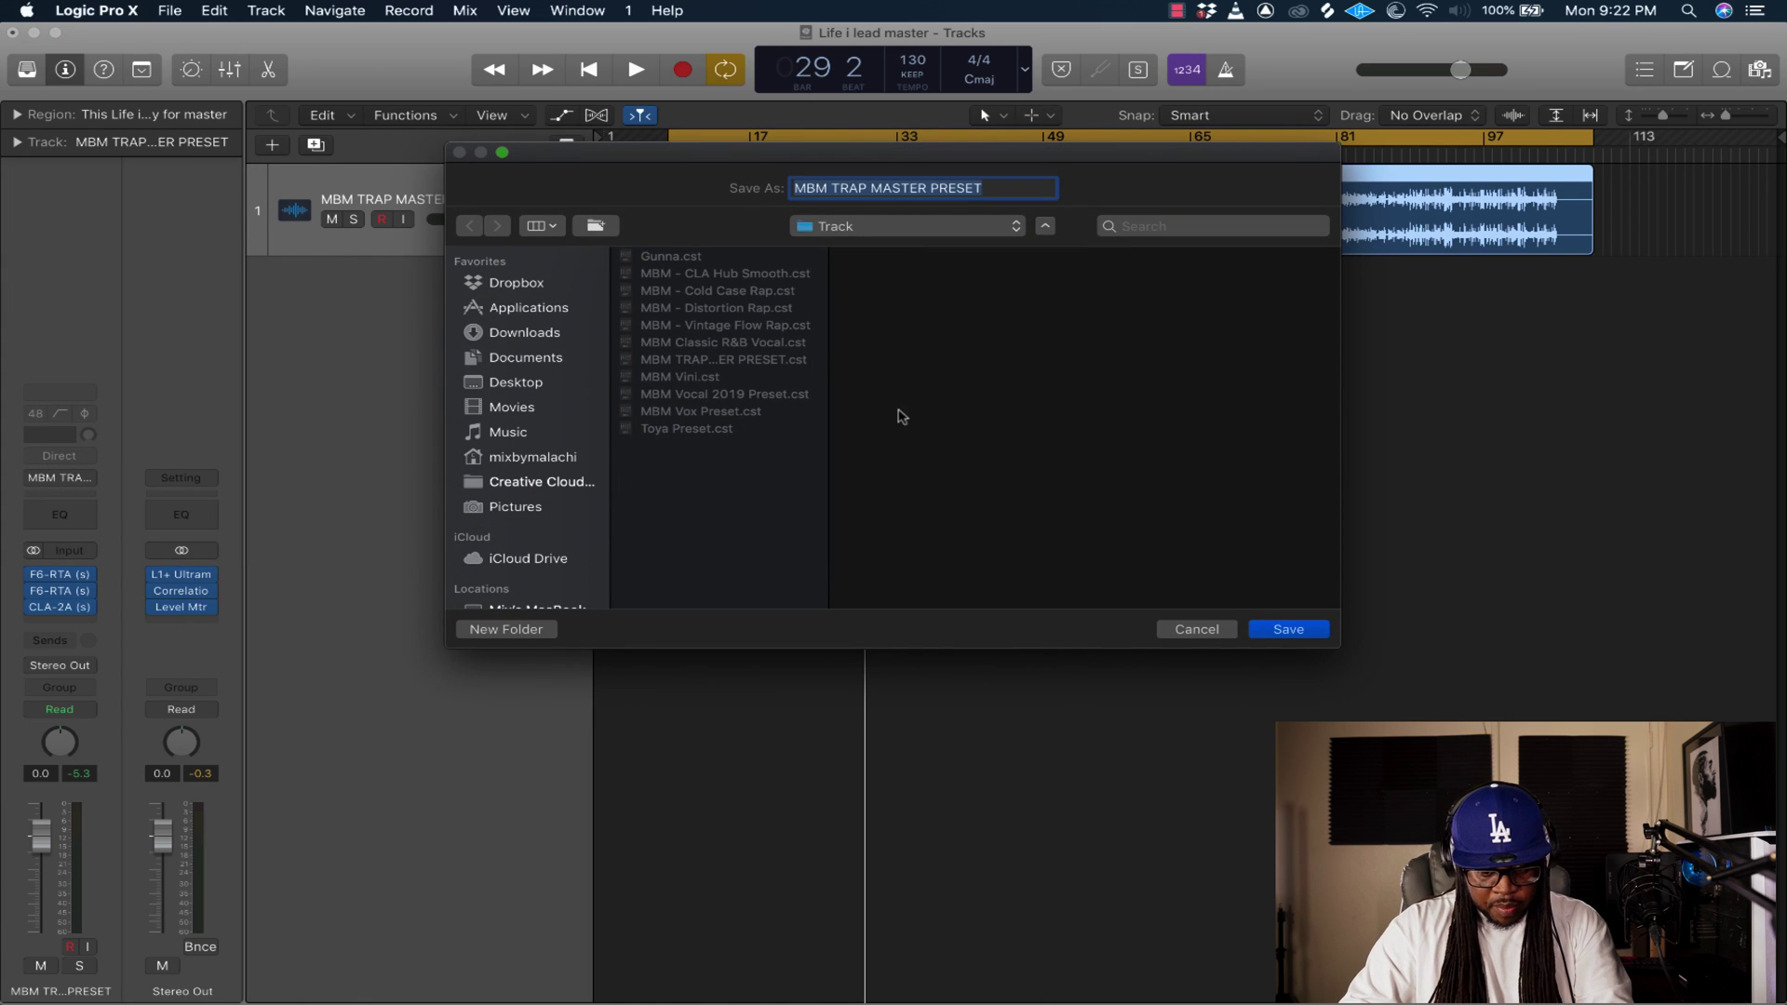
left_click(1290, 630)
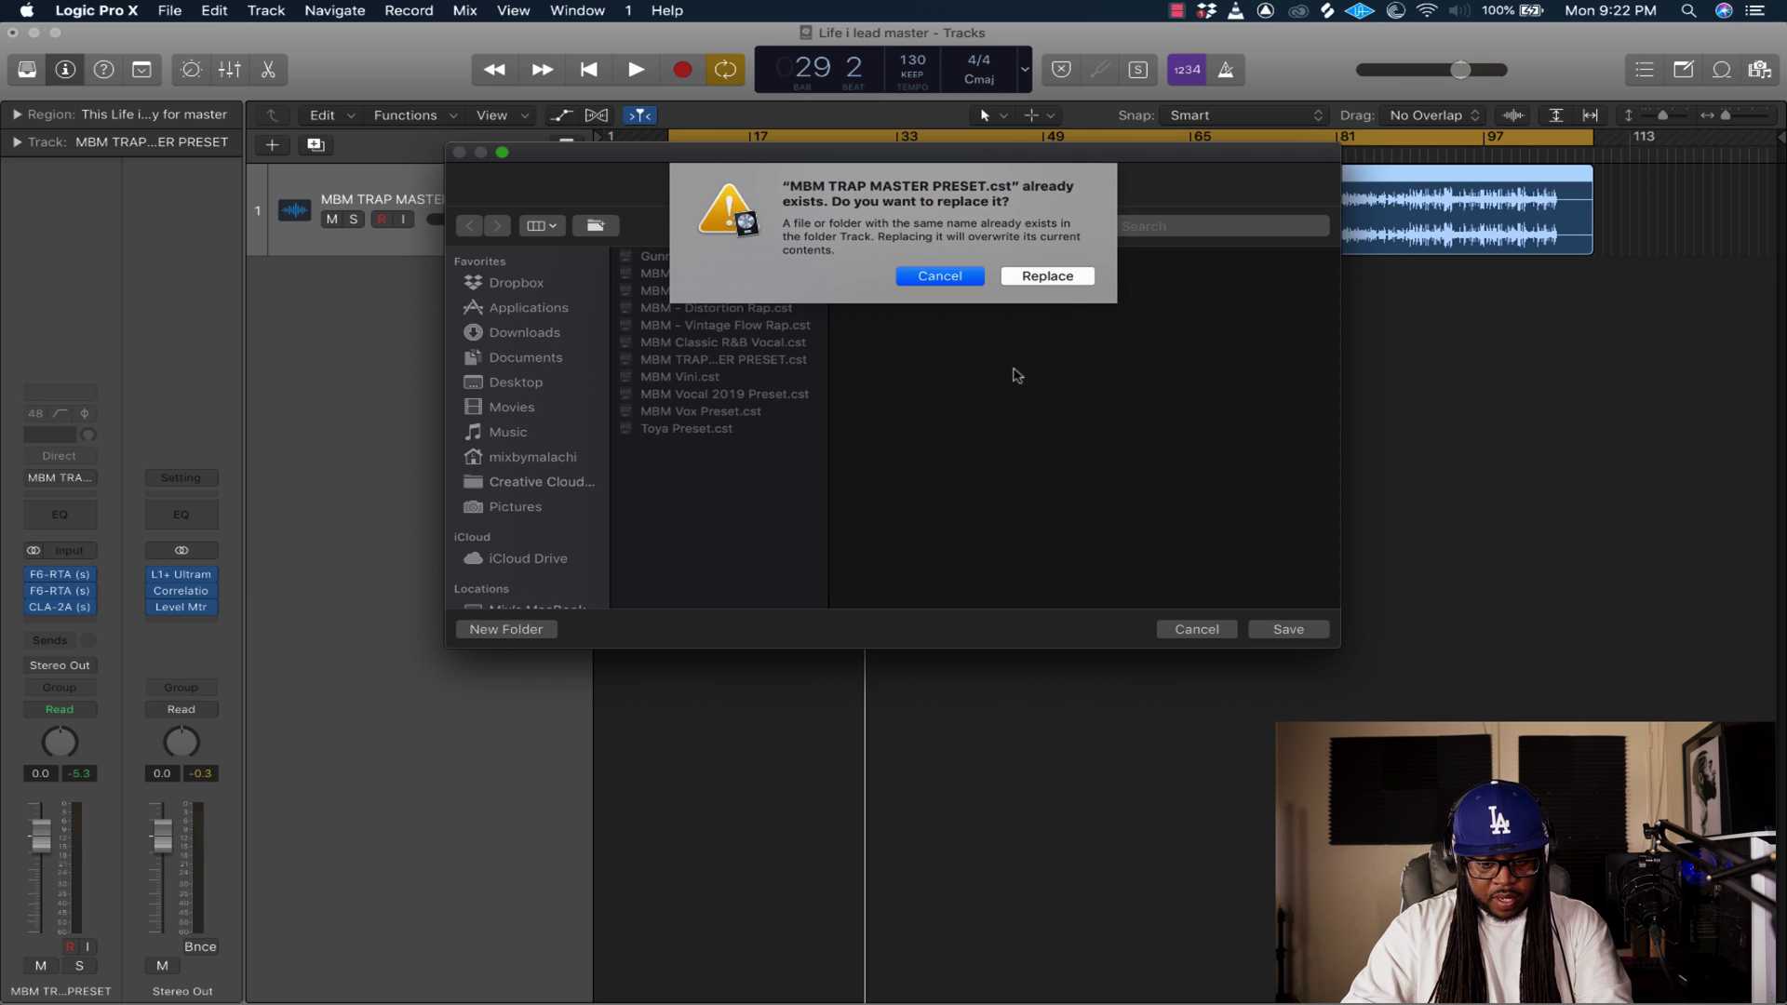
left_click(1048, 276)
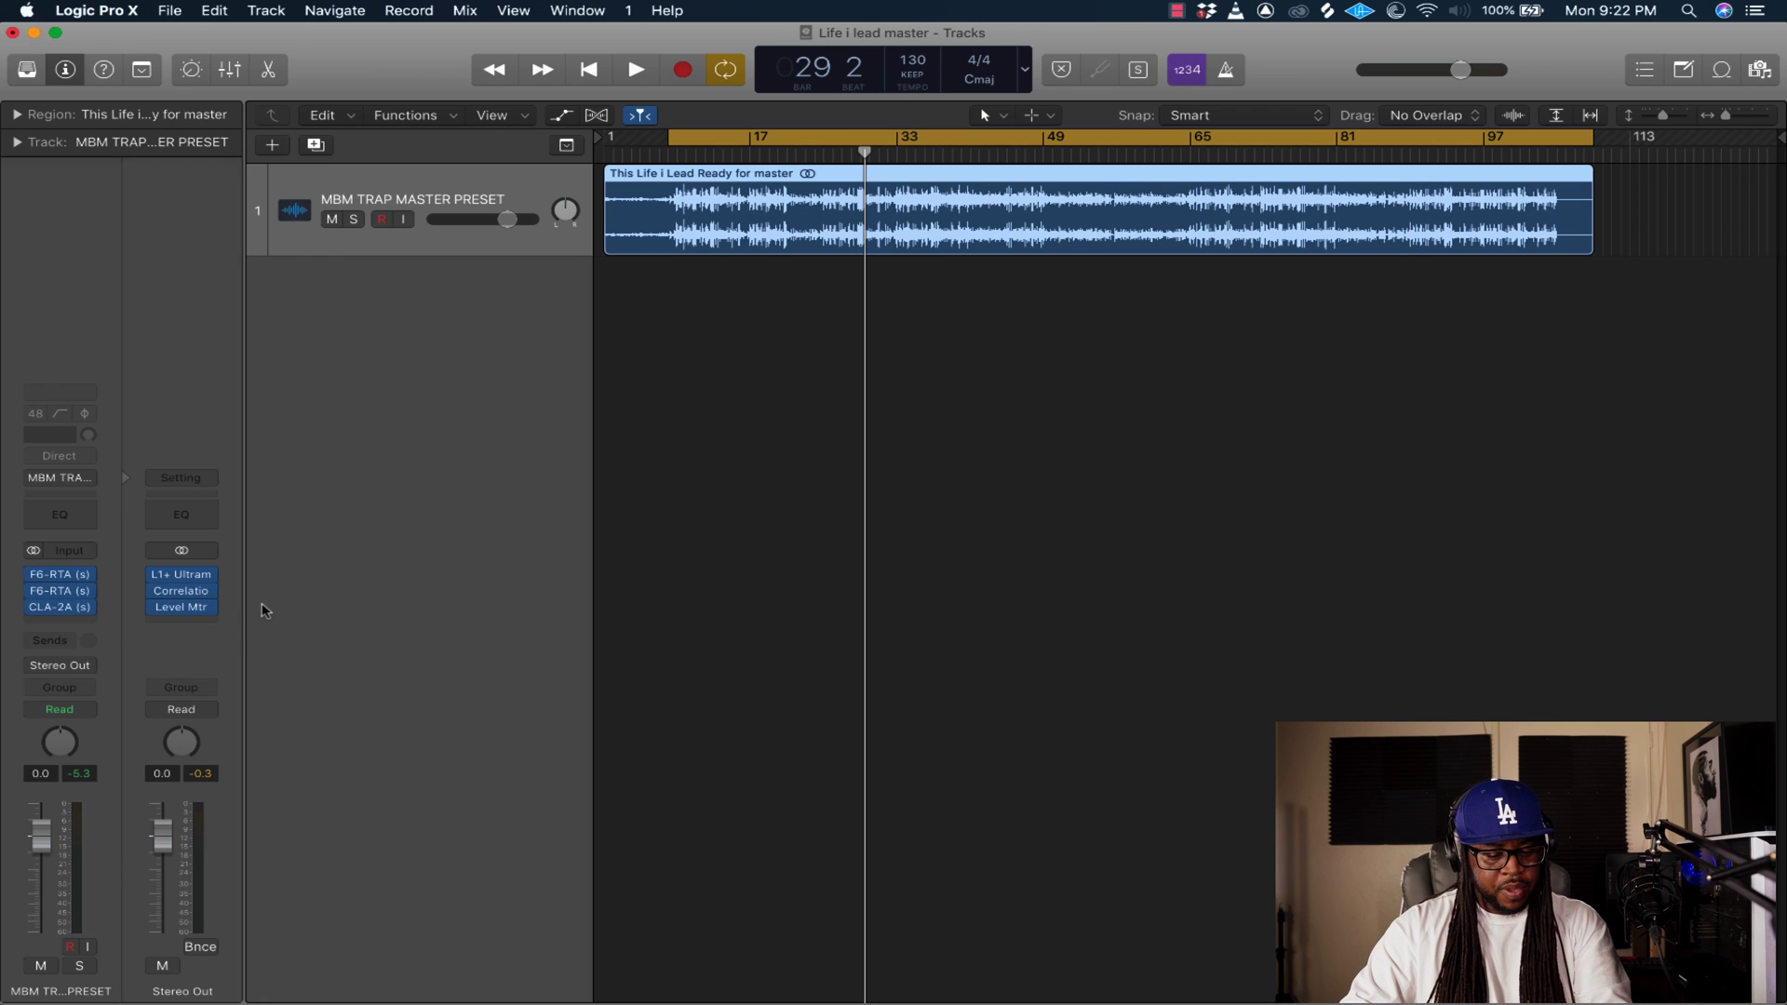
Reopen the Stereo Out's Level Meter to check the master's RMS and peak levels, and close it.
left_click(182, 608)
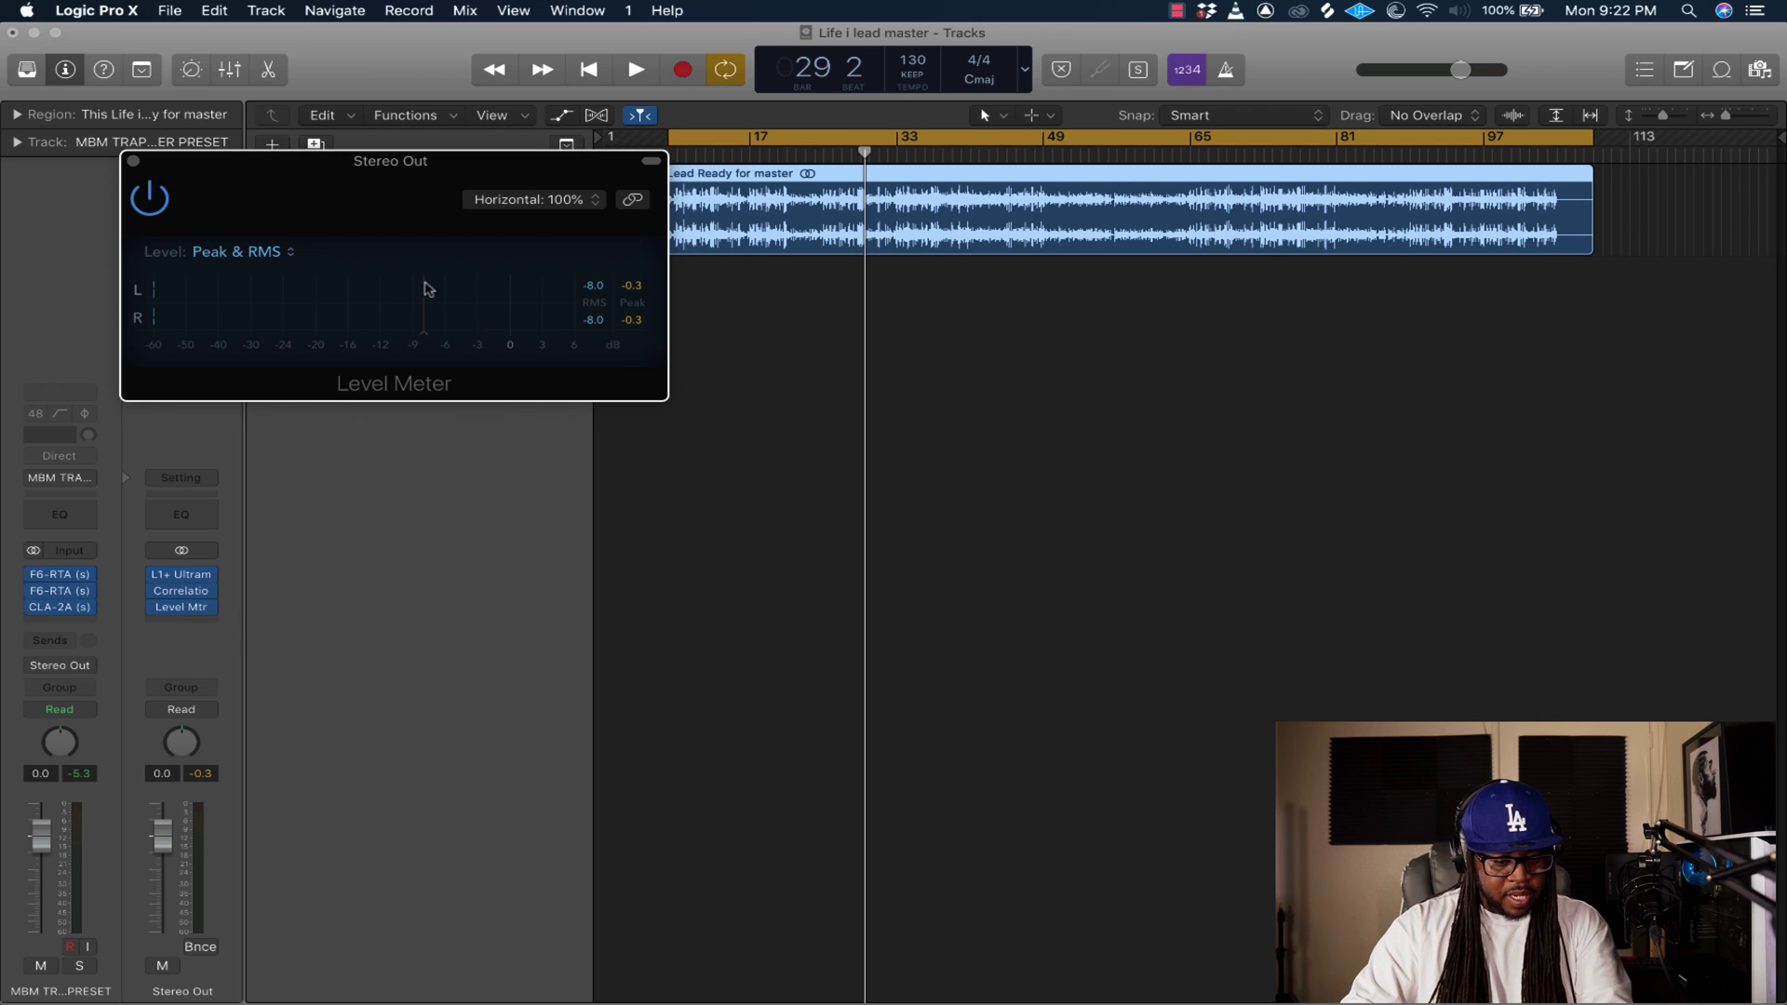
left_click_drag(253, 177, 318, 204)
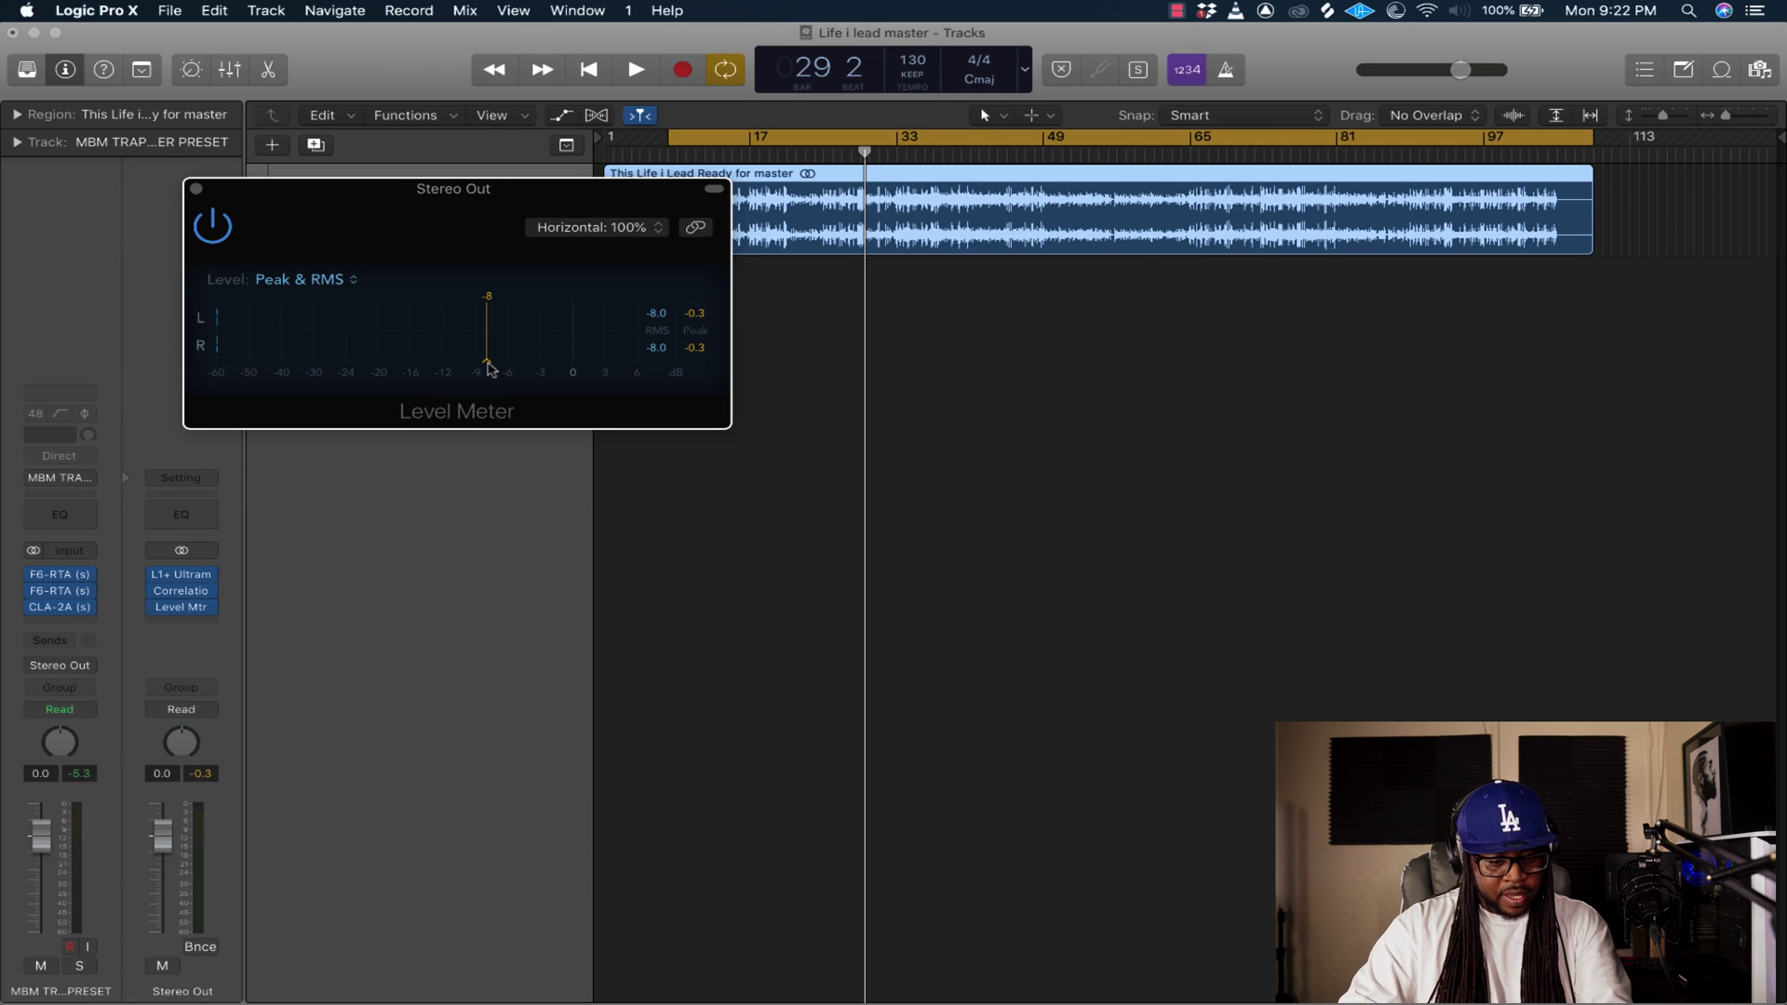
left_click(196, 189)
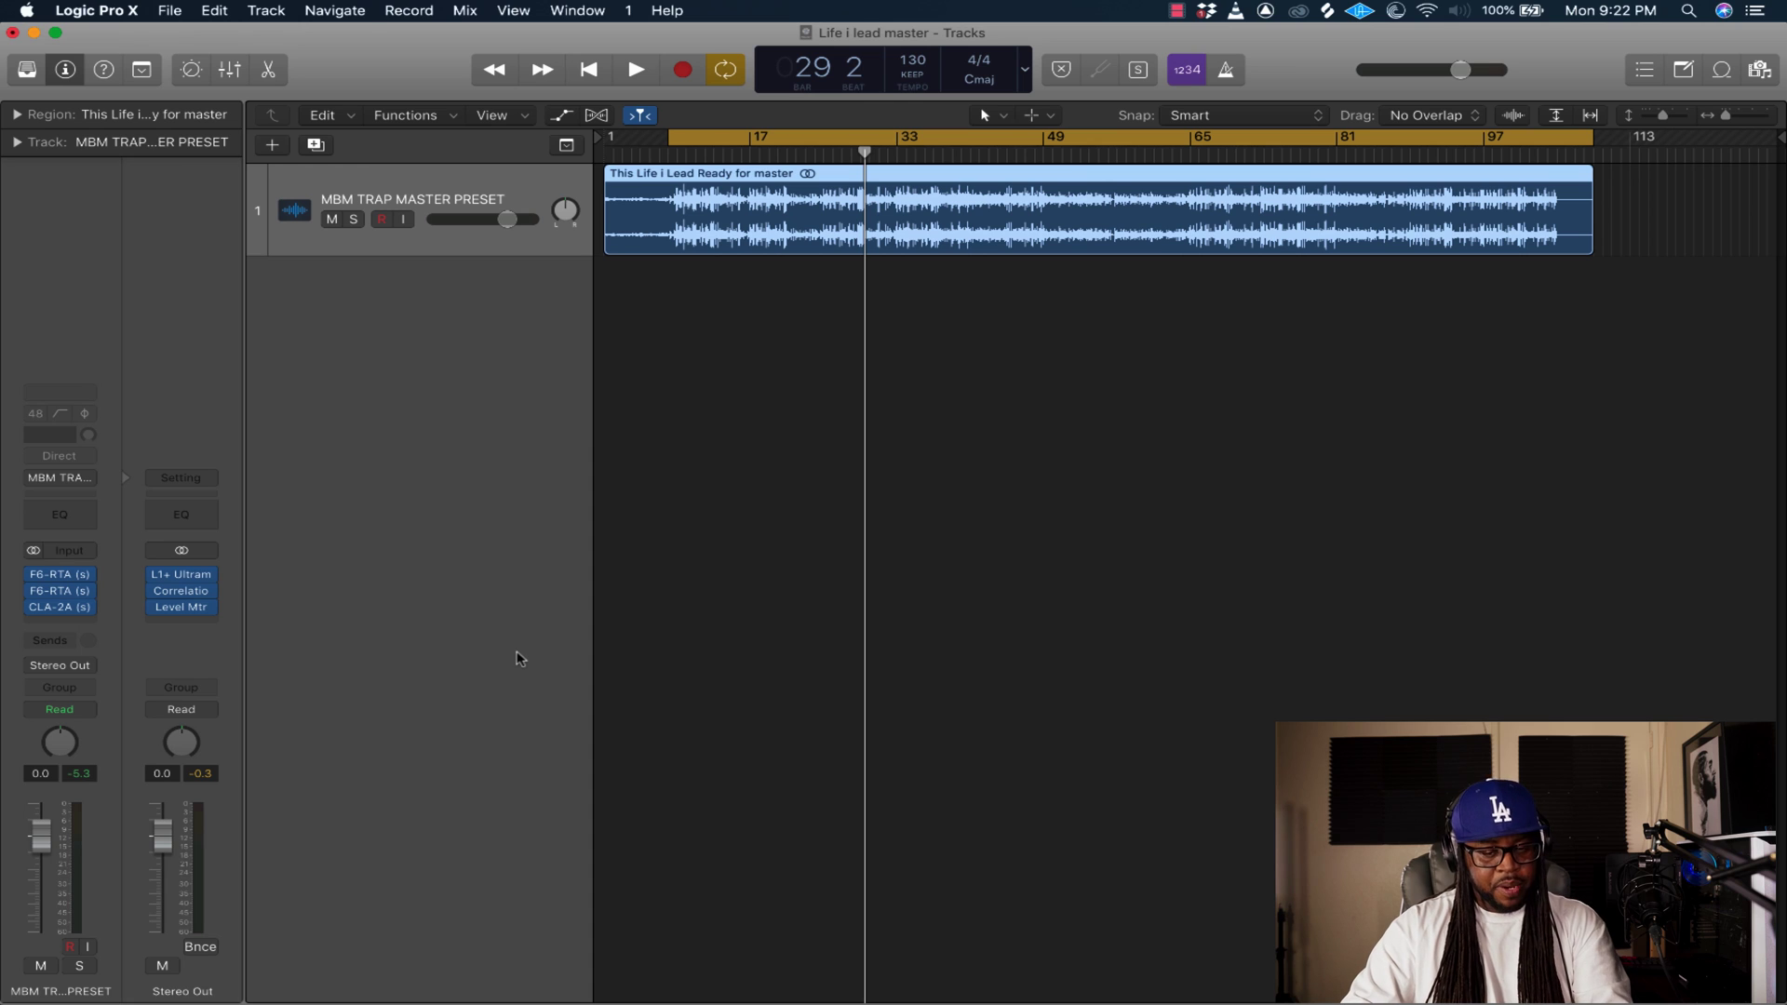